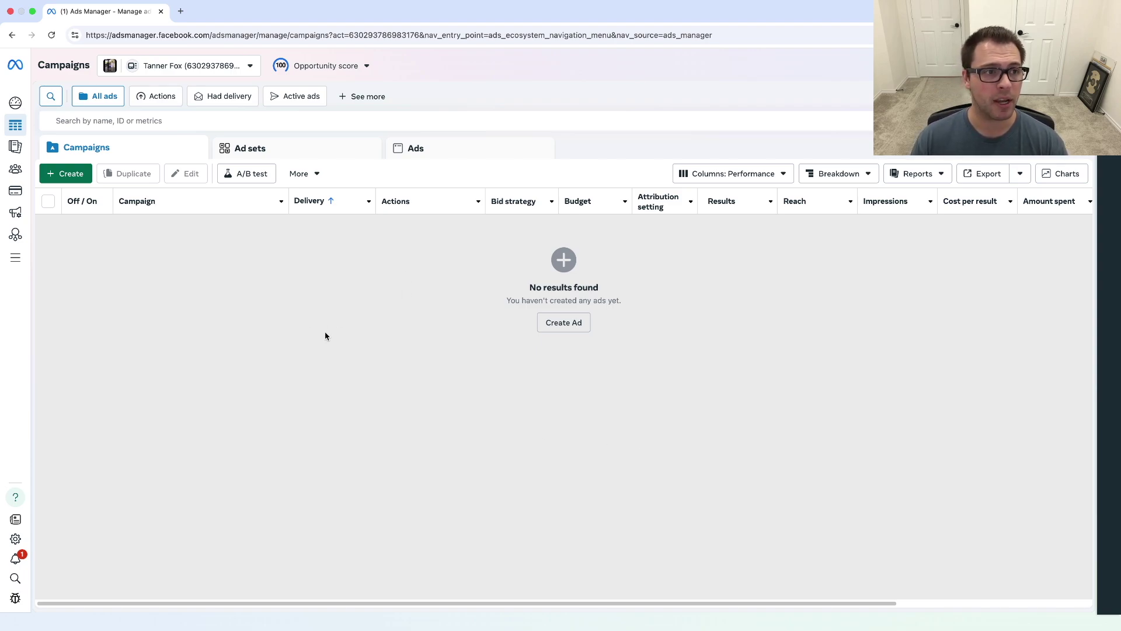
Point out the adsmanager part of the web address and dismiss the opportunity score summary.
click(120, 35)
drag(111, 35, 160, 36)
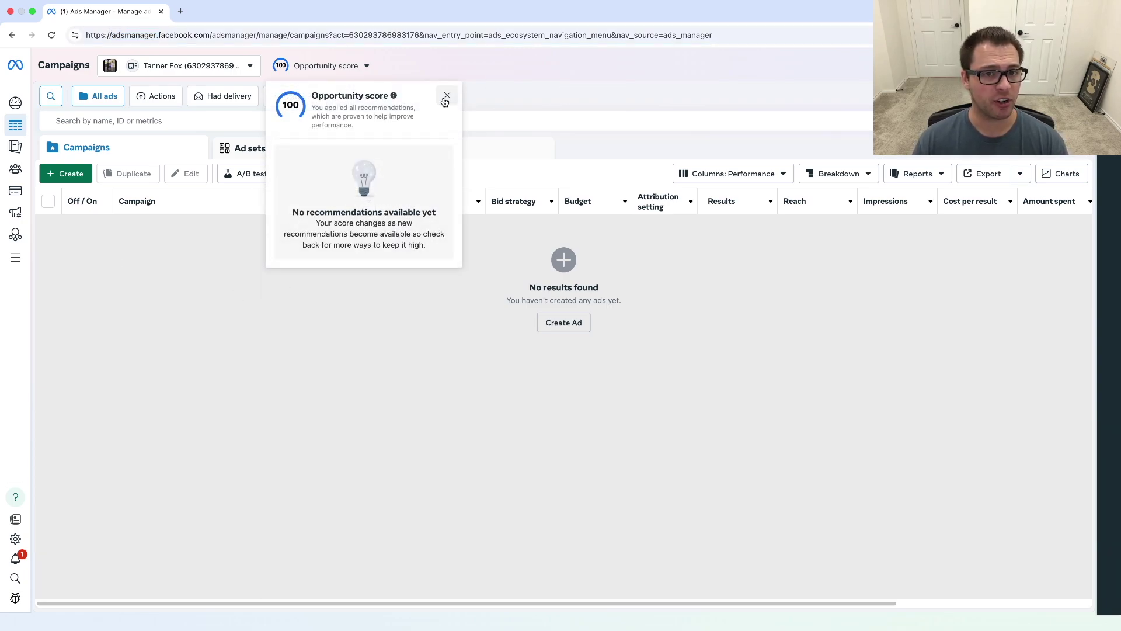
click(446, 95)
Go to the Audiences page and review the custom, lookalike and saved audience options.
mouse_move(23, 149)
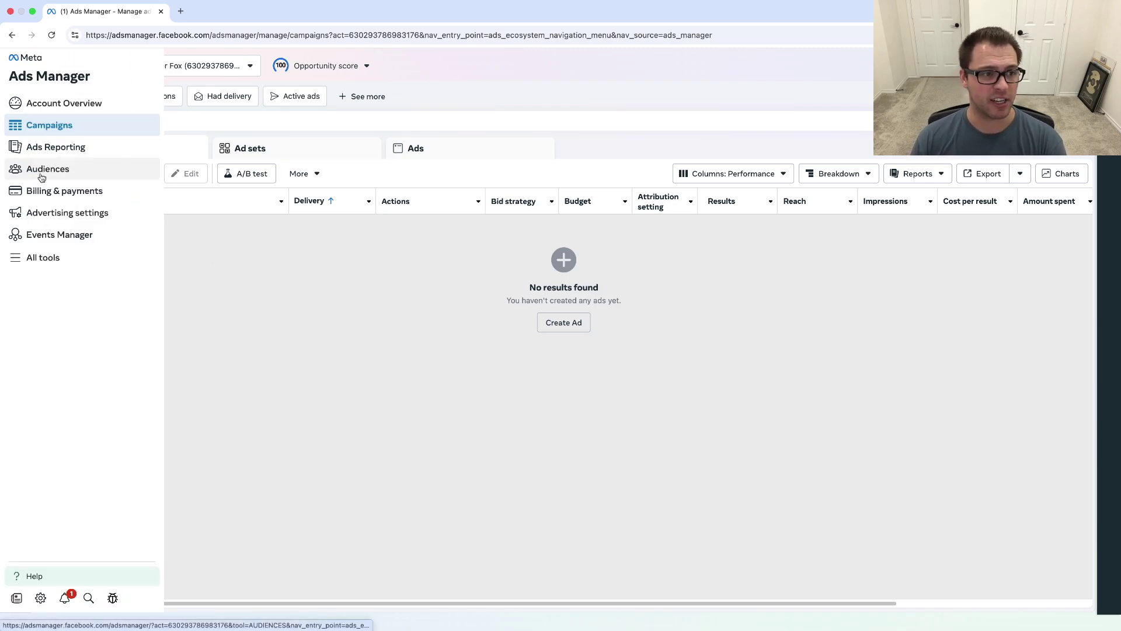
click(31, 174)
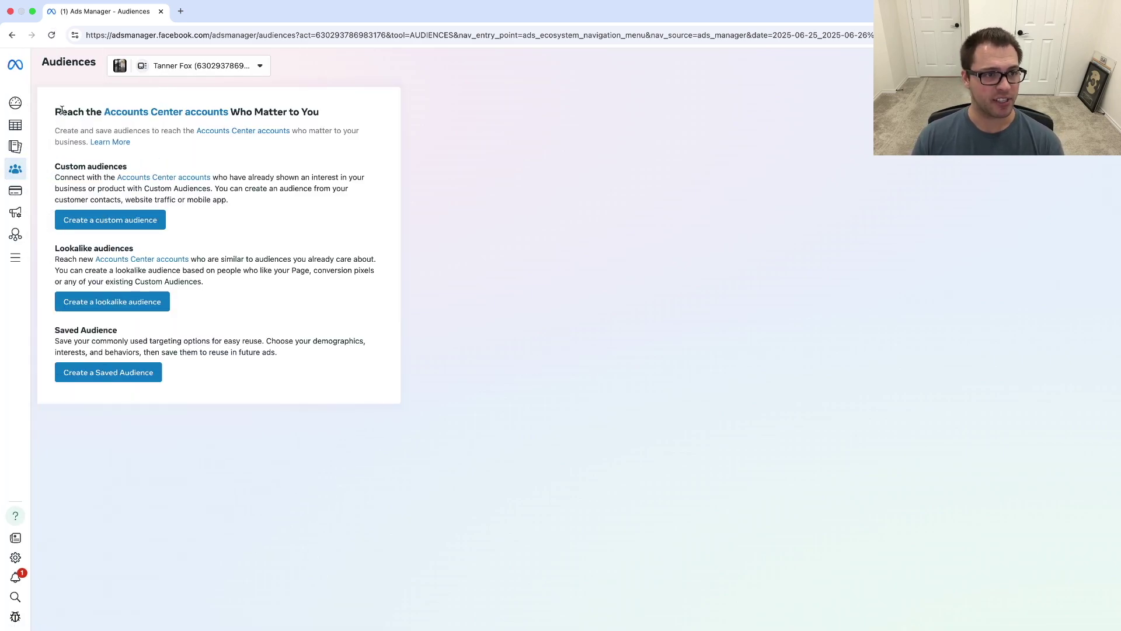
drag(56, 166, 202, 178)
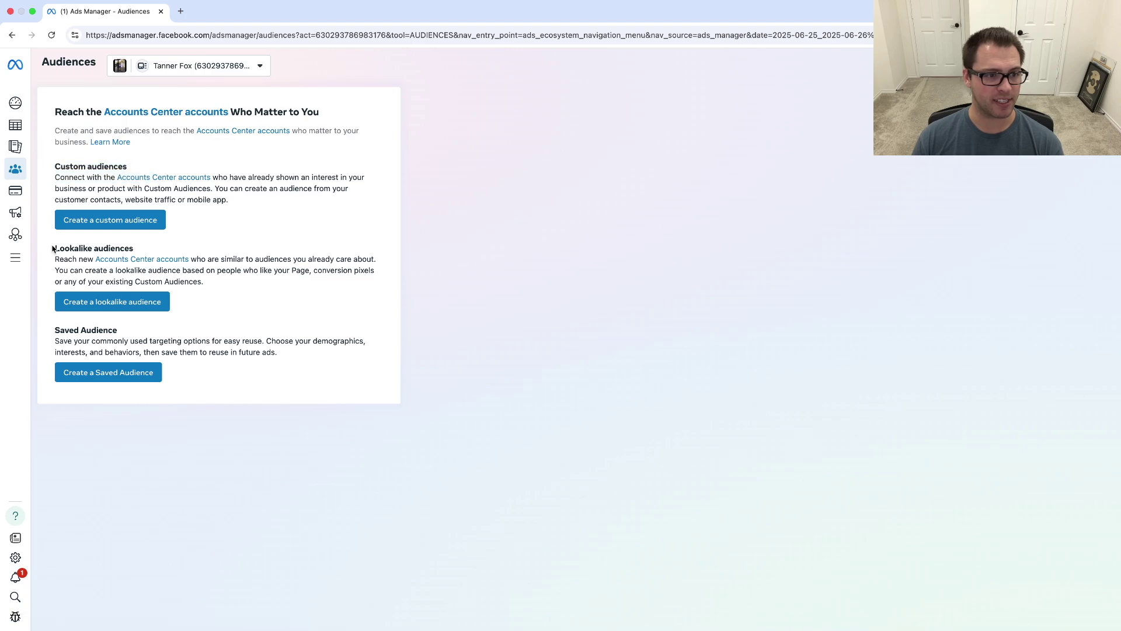
drag(55, 250, 172, 252)
triple_click(66, 330)
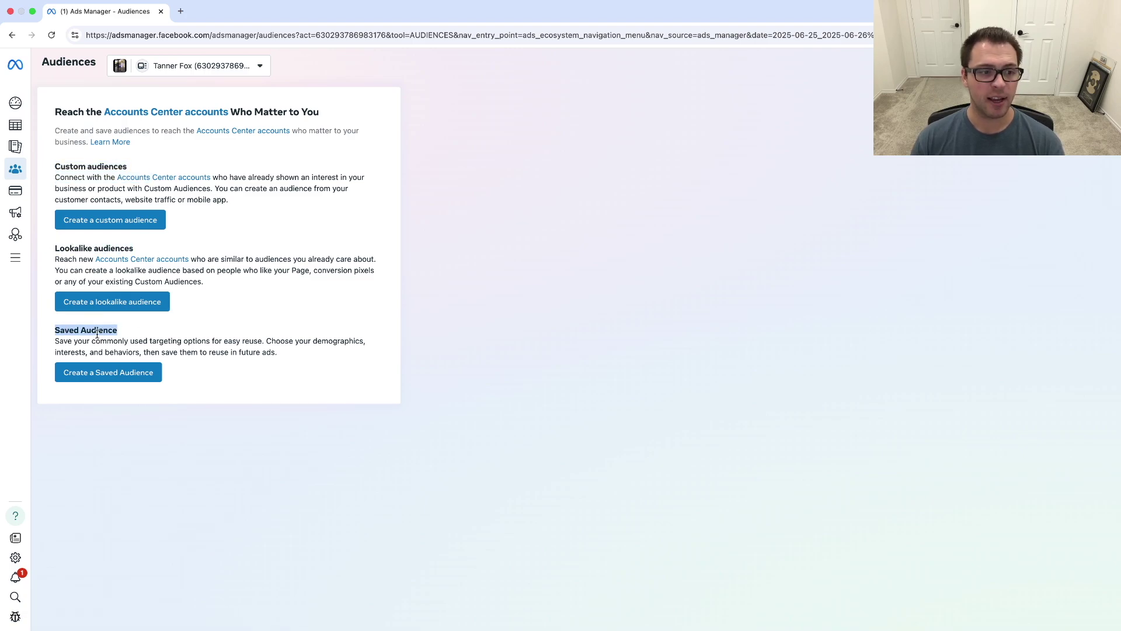
click(135, 339)
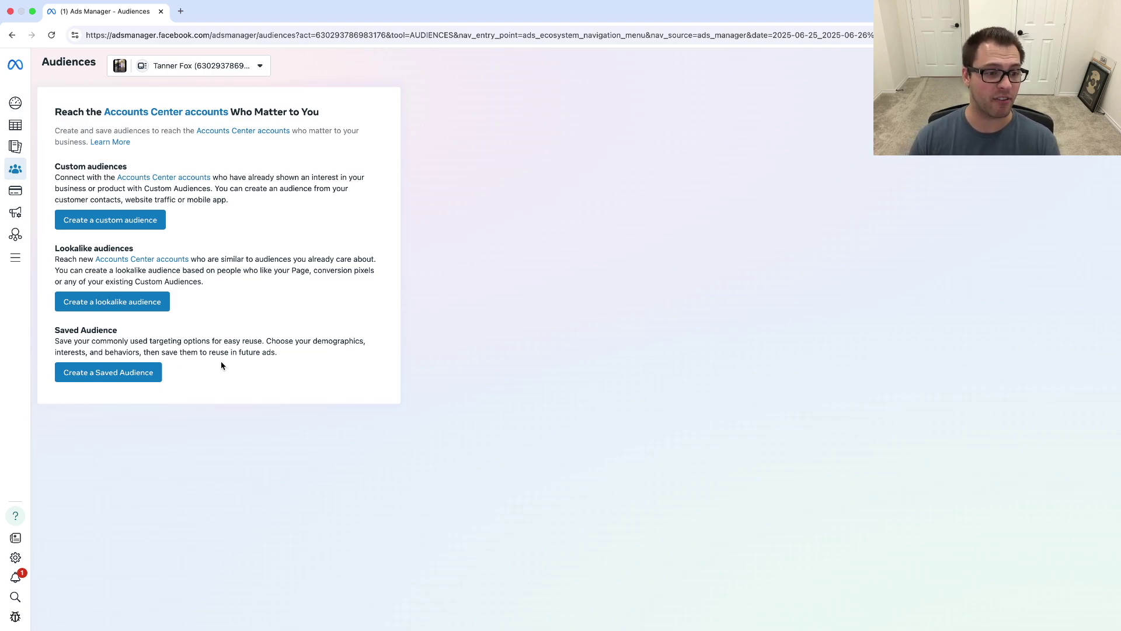
Start a new saved audience and name it Dallas.
click(124, 375)
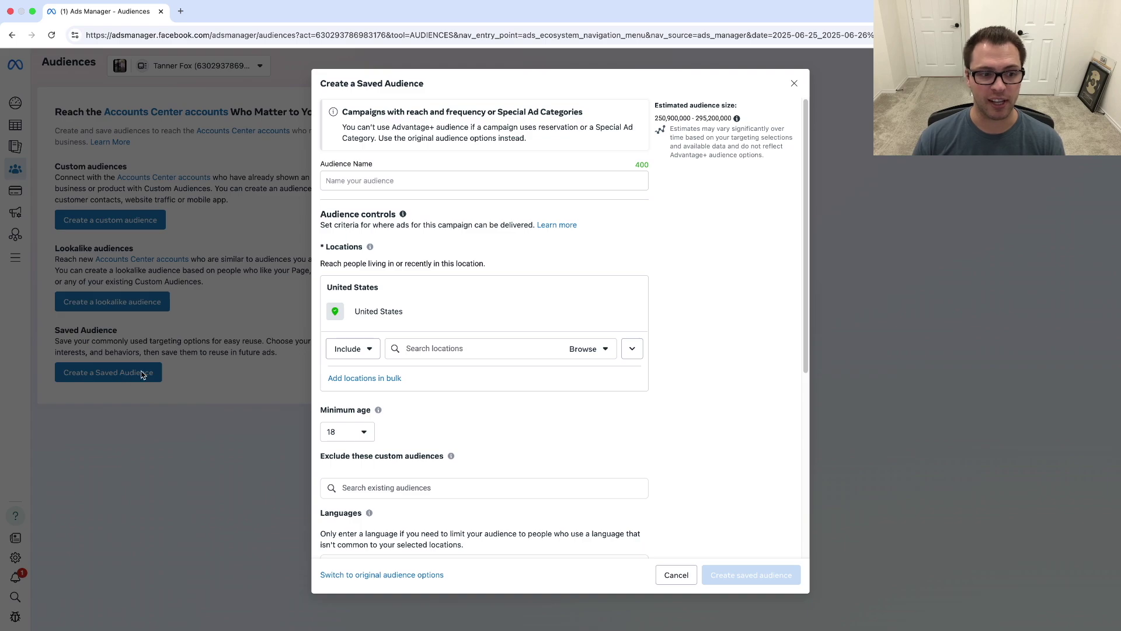
click(447, 178)
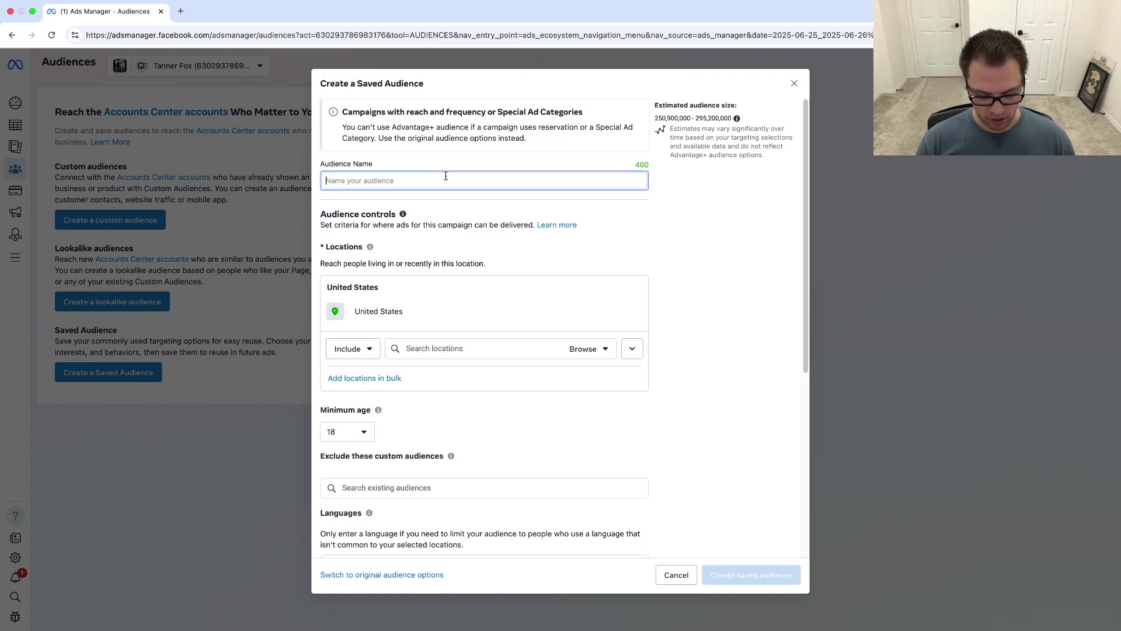
text(Dallas)
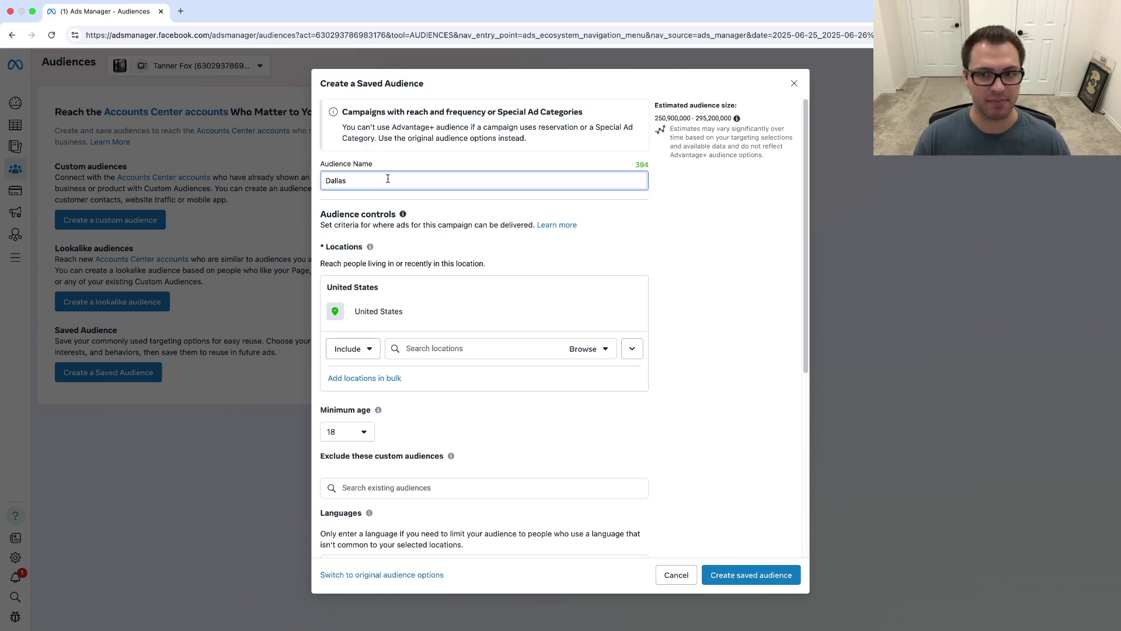
click(663, 215)
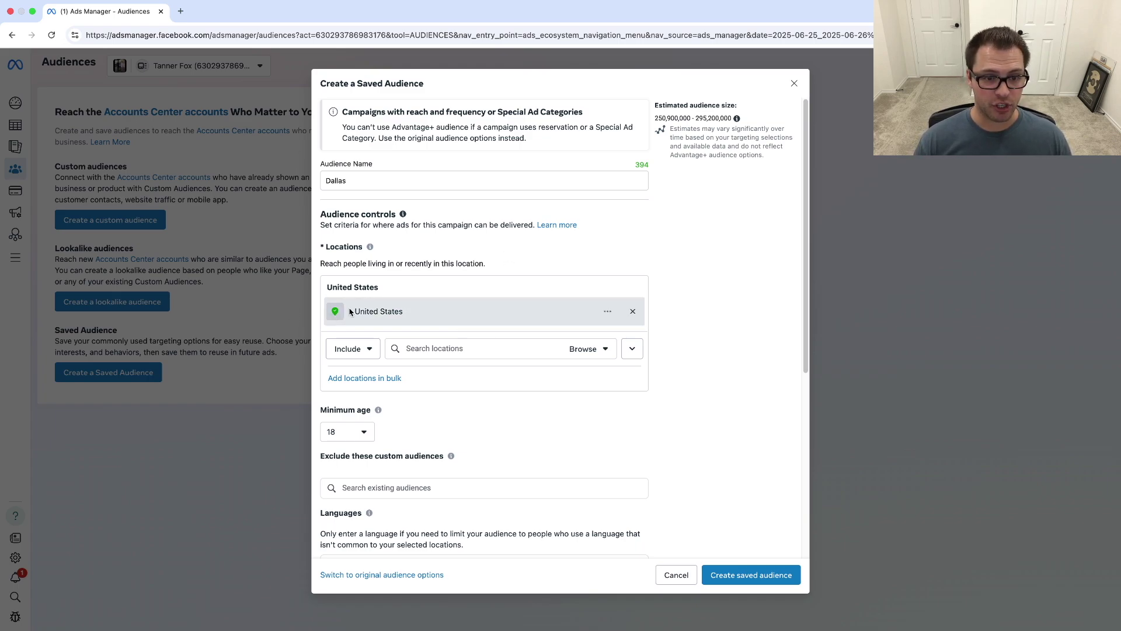
Keep the United States location on Include and search locations for 'Dallas'.
drag(351, 314, 419, 316)
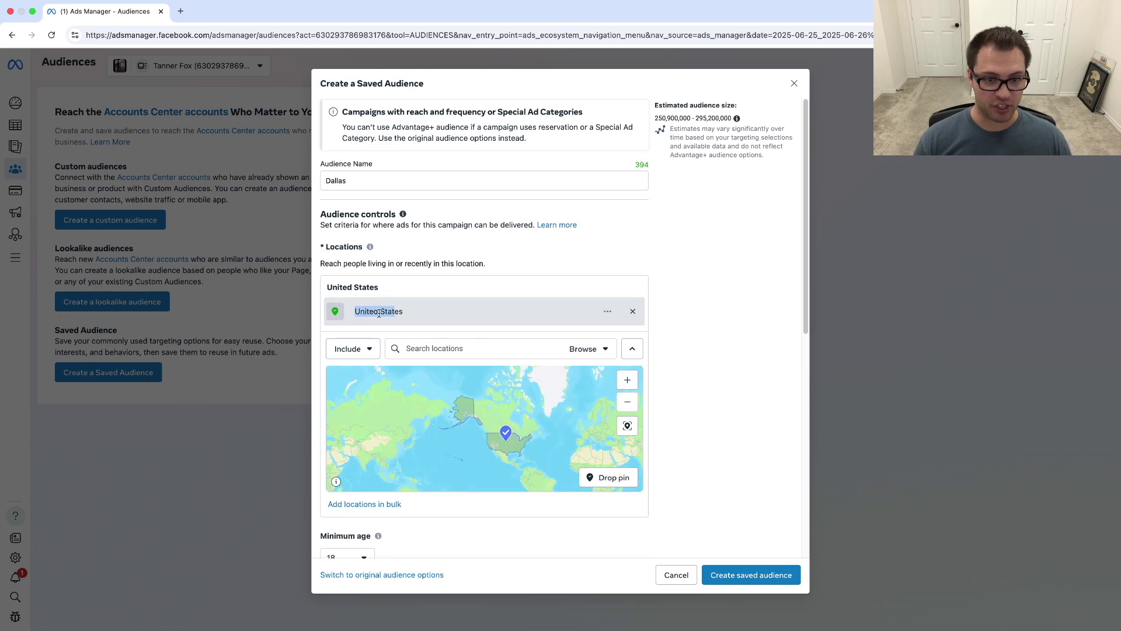
mouse_move(633, 311)
click(722, 349)
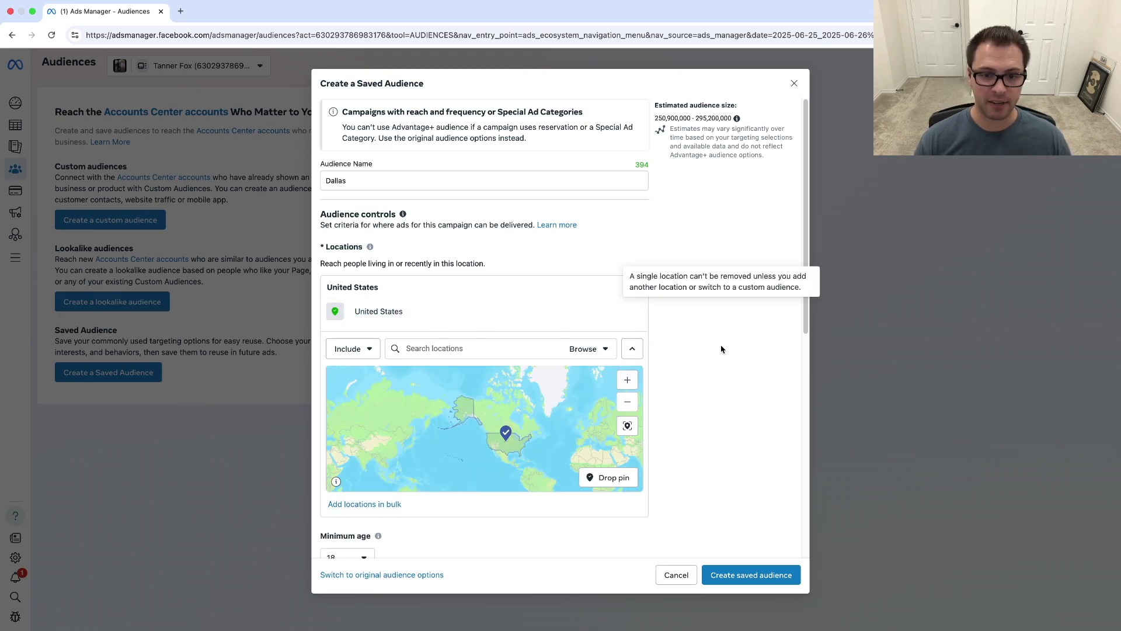
click(345, 349)
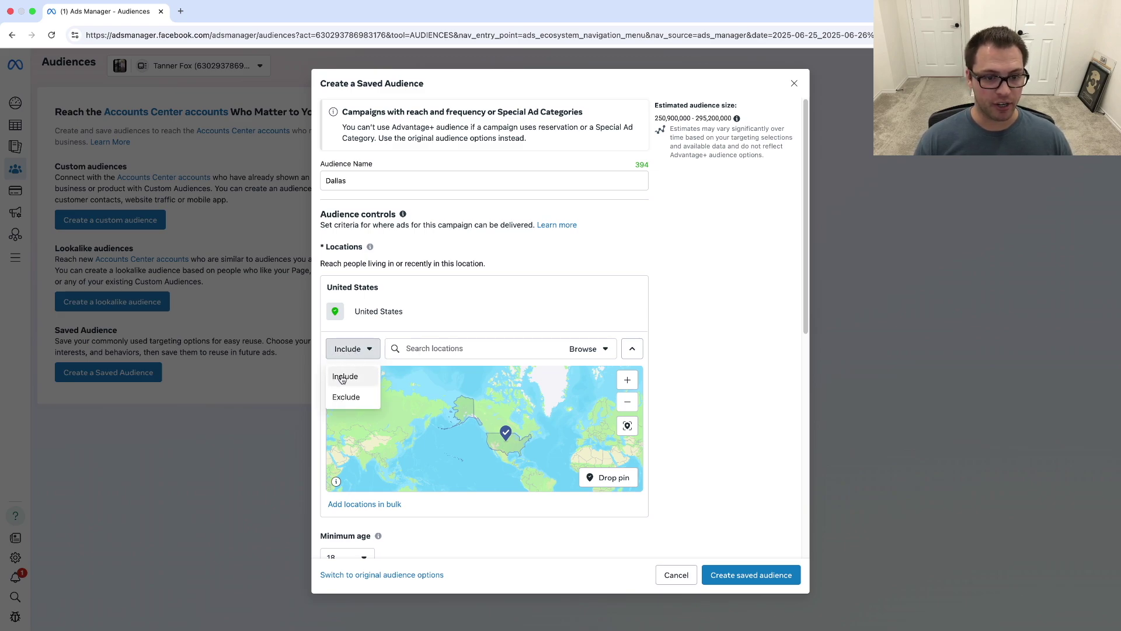
click(399, 350)
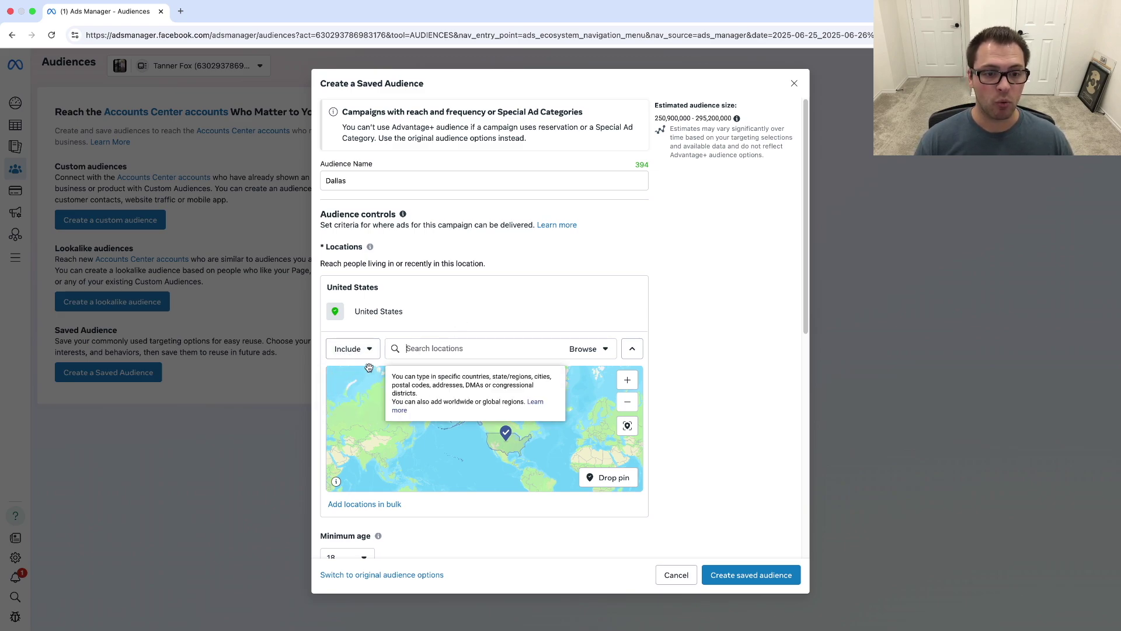
text(Dallas)
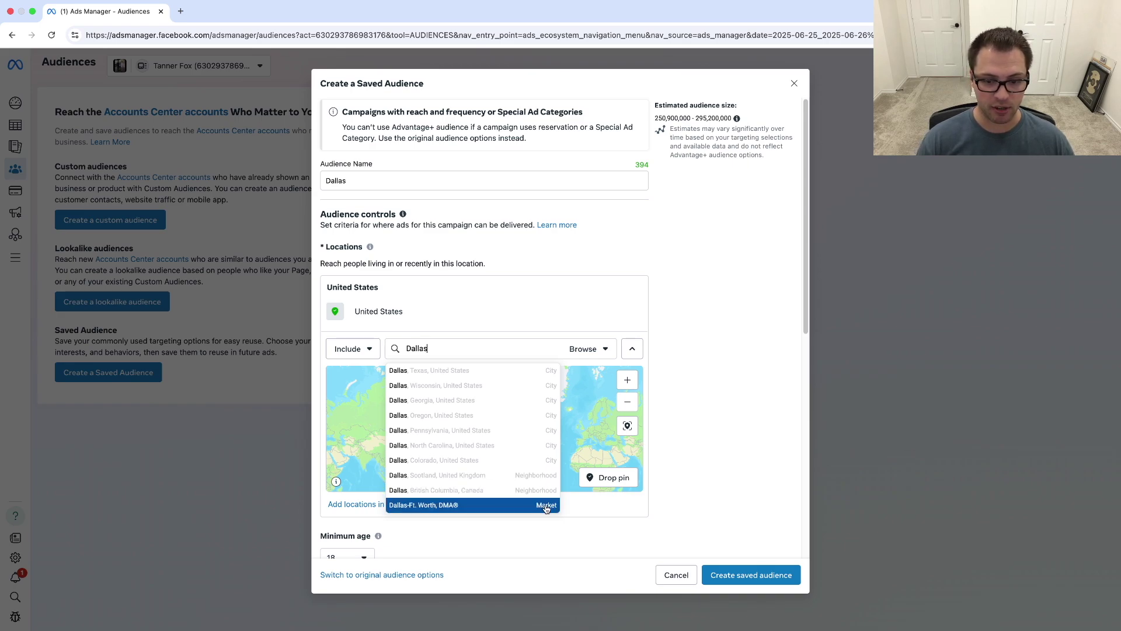
Replace United States with Dallas, Texas and settle its radius at about 25 miles.
click(415, 371)
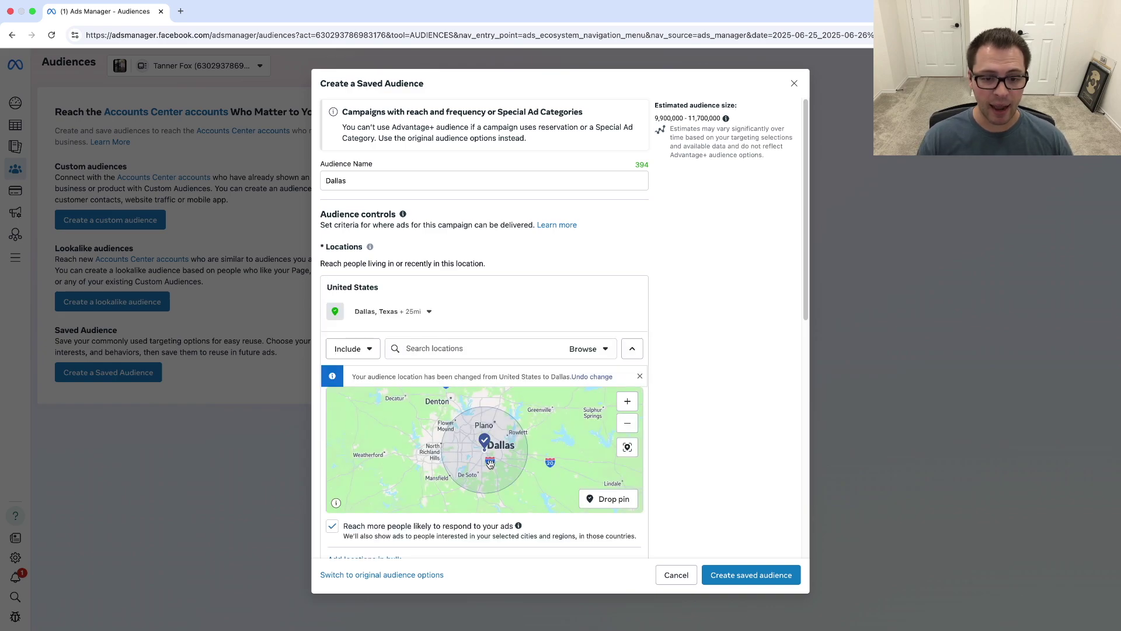
mouse_move(505, 455)
mouse_down()
mouse_move(520, 459)
mouse_move(495, 461)
mouse_up()
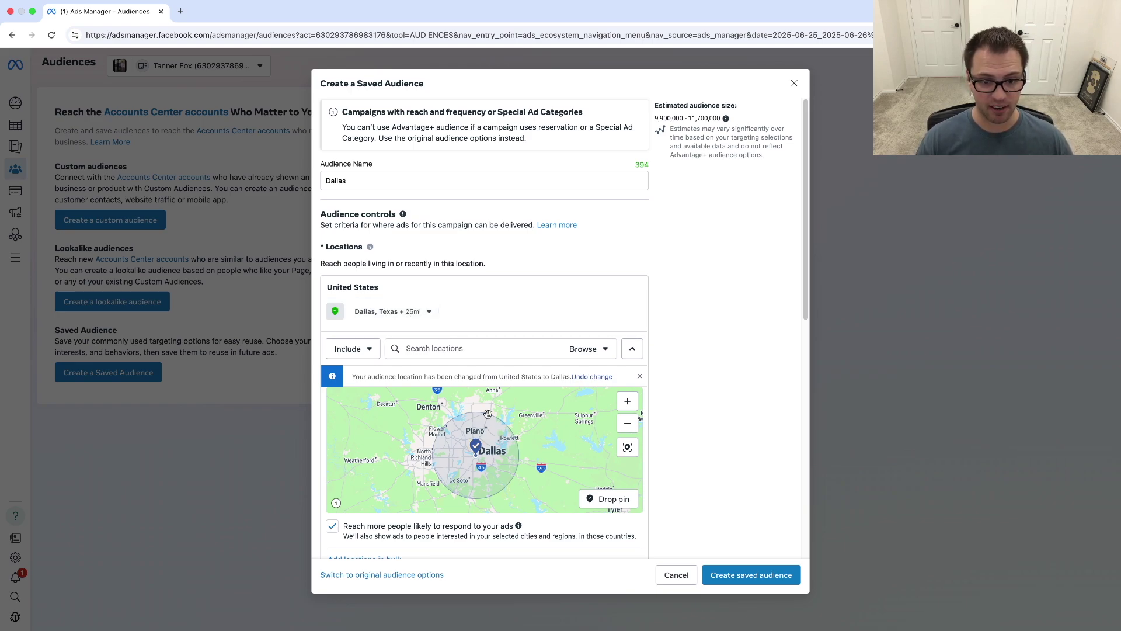
click(427, 311)
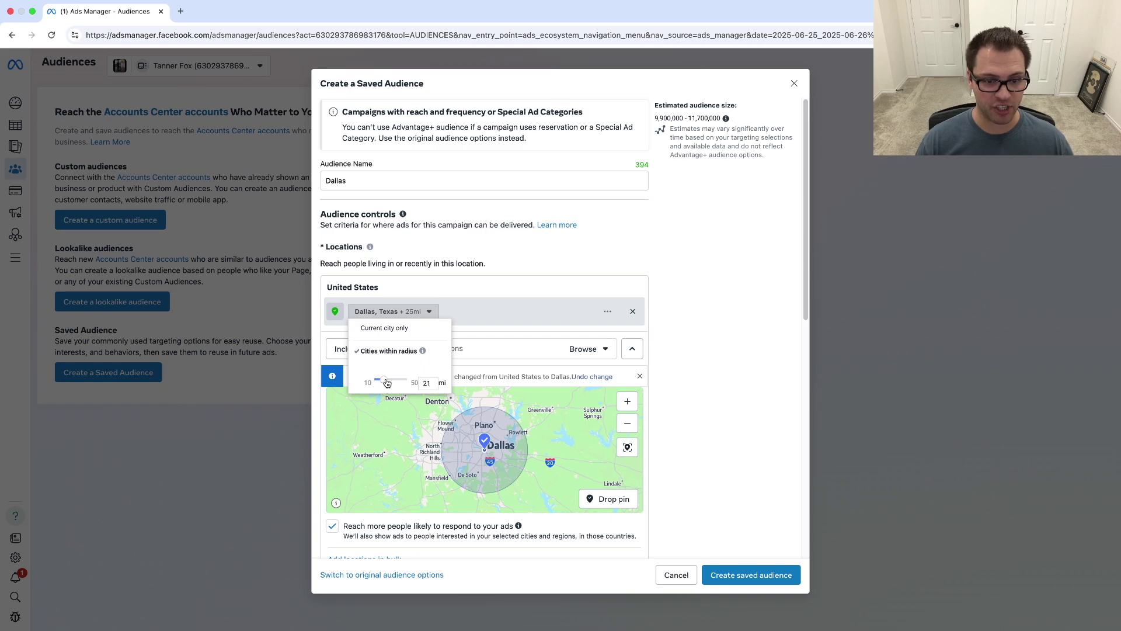
mouse_move(387, 379)
mouse_down()
mouse_move(363, 387)
mouse_move(408, 380)
mouse_up()
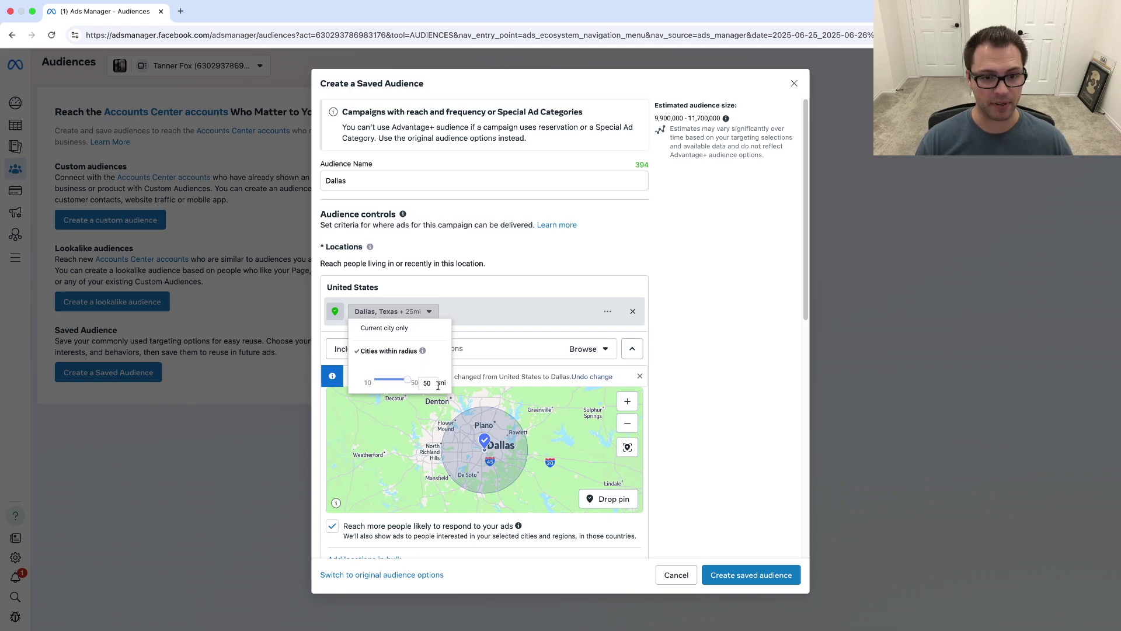
click(446, 339)
click(427, 312)
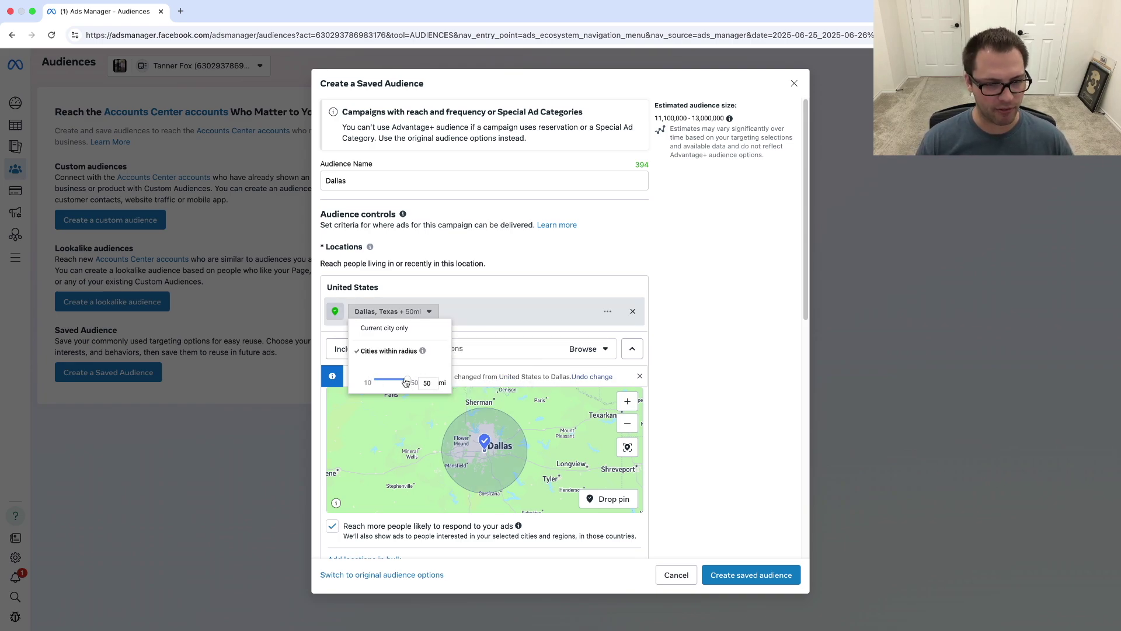
drag(405, 382, 390, 385)
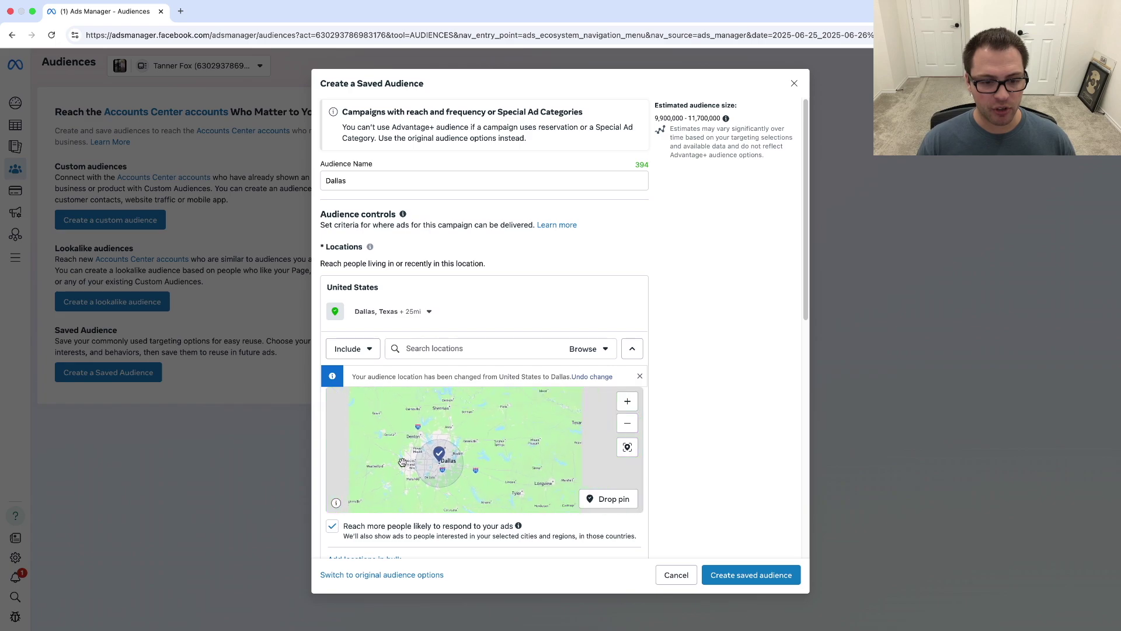
scroll(432, 464, down, 3)
scroll(433, 464, up, 2)
scroll(351, 517, down, 1)
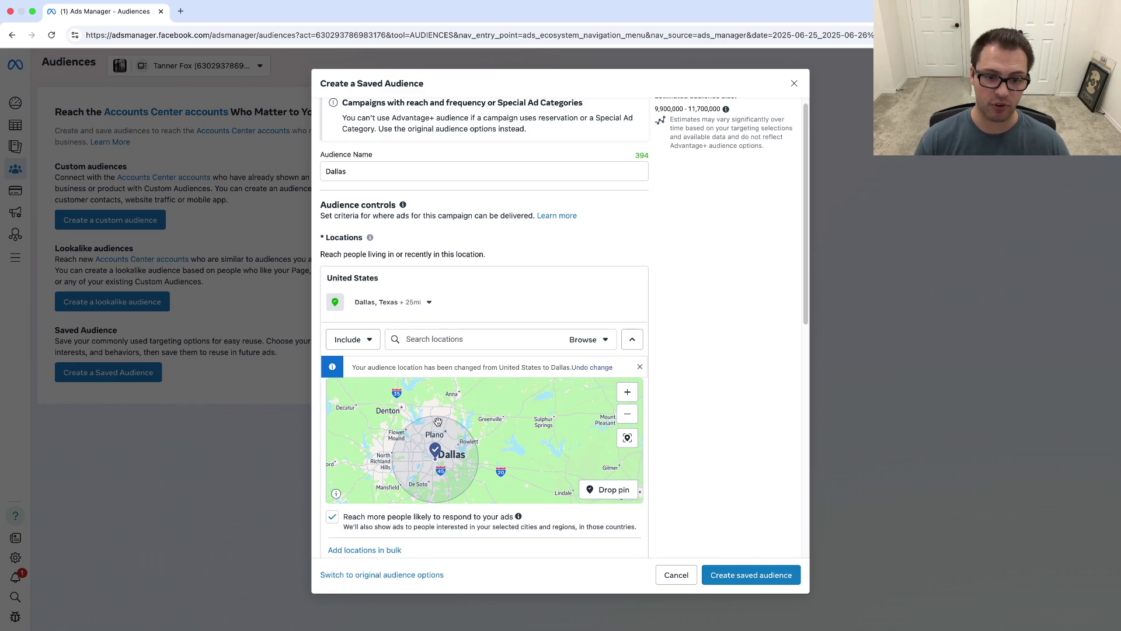
Turn off reaching more people likely to respond and check the new audience size estimate.
click(332, 518)
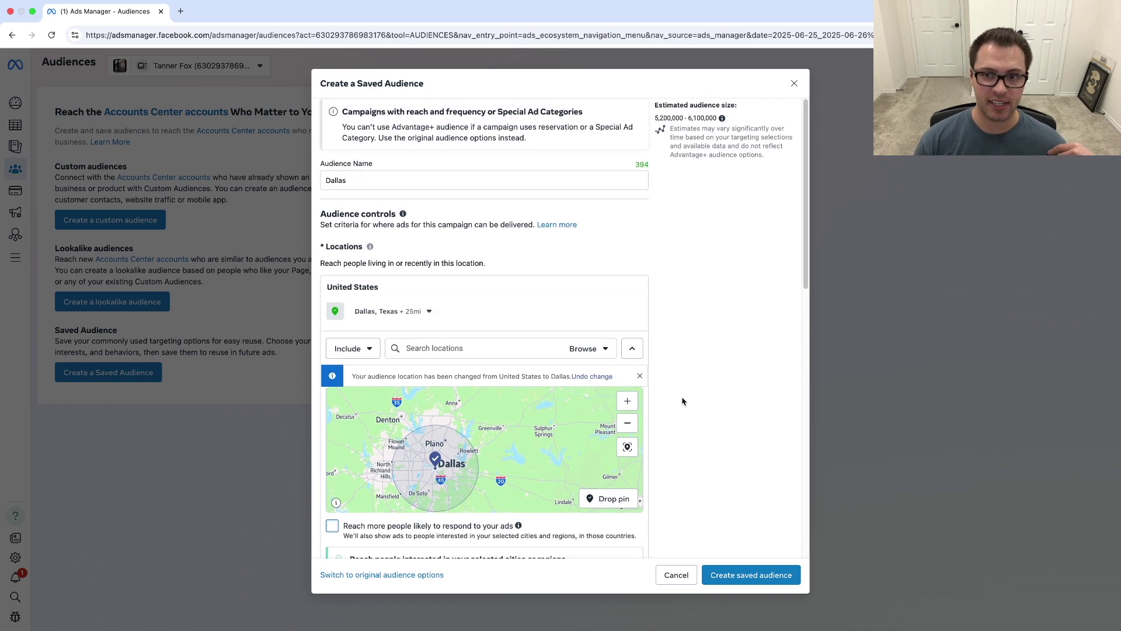
drag(655, 104, 741, 110)
double_click(666, 119)
double_click(701, 119)
click(732, 201)
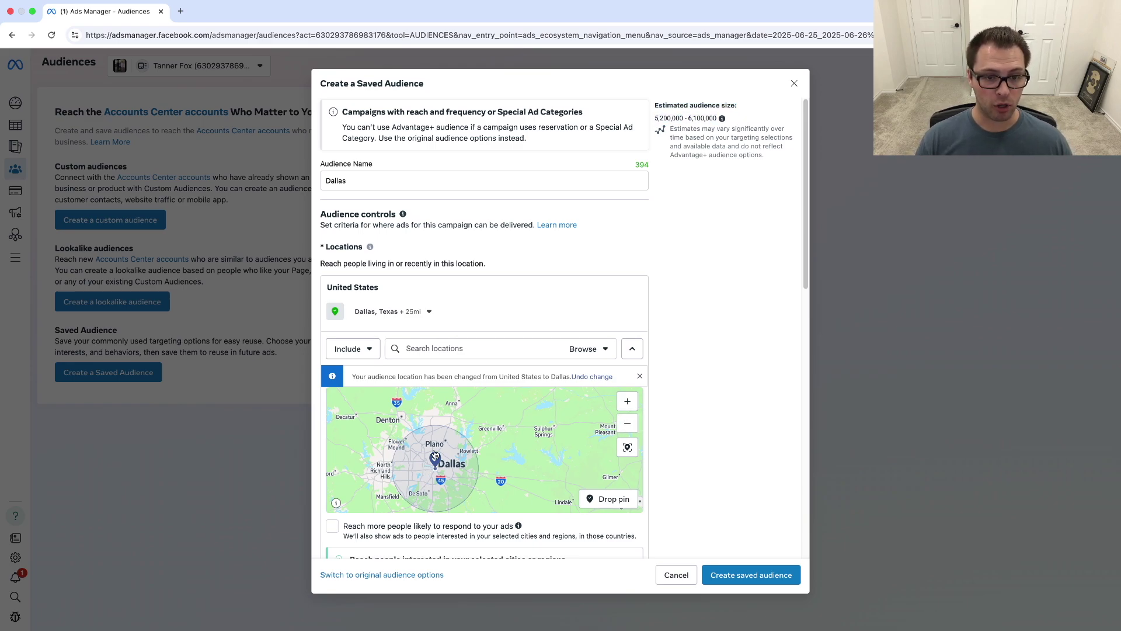
Try a 10-mile Dallas radius, compare the estimate, then widen it back to 25 miles.
click(433, 316)
drag(390, 382, 341, 383)
click(516, 312)
double_click(668, 118)
click(696, 117)
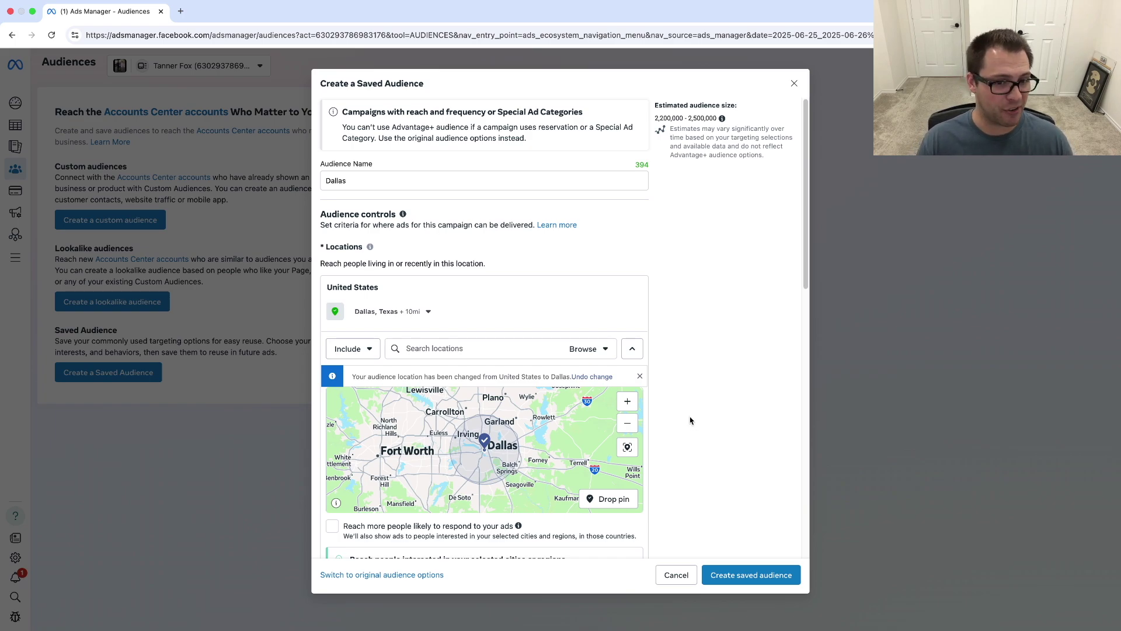
click(429, 311)
drag(375, 380, 391, 383)
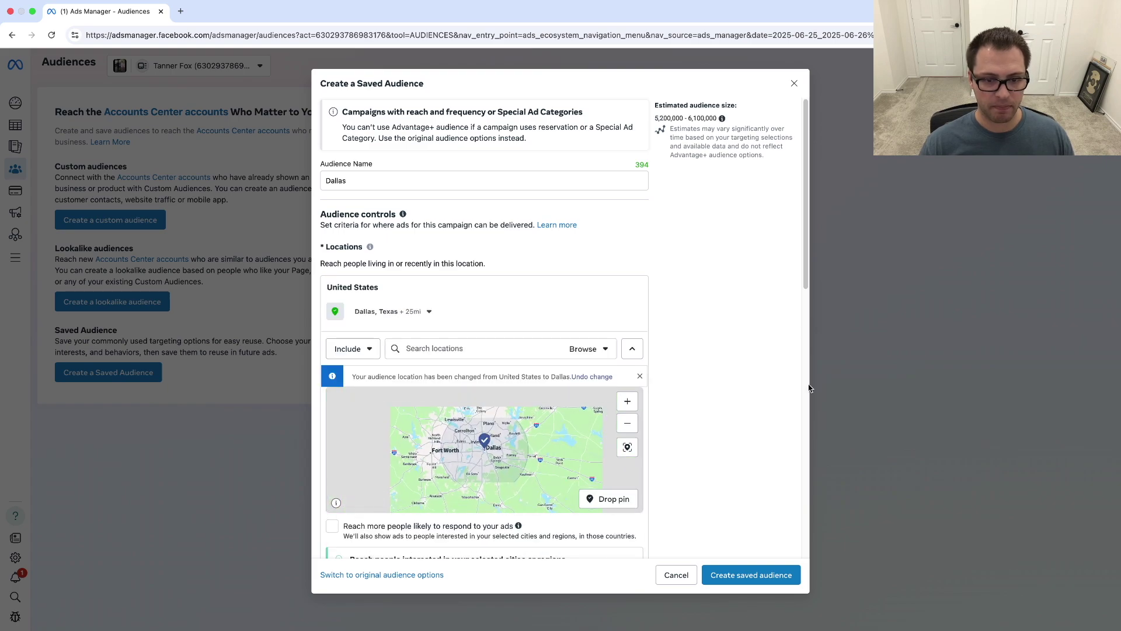
Add Houston, Texas as a second location and zoom the map to show both cities.
scroll(467, 356, down, 1)
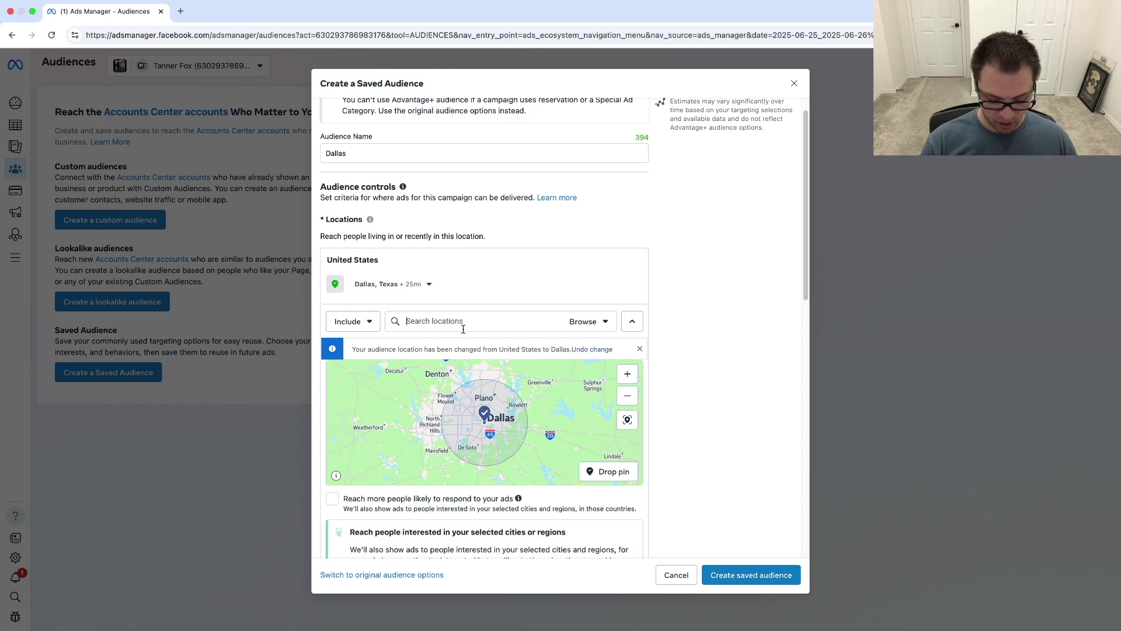
click(463, 329)
text(houston)
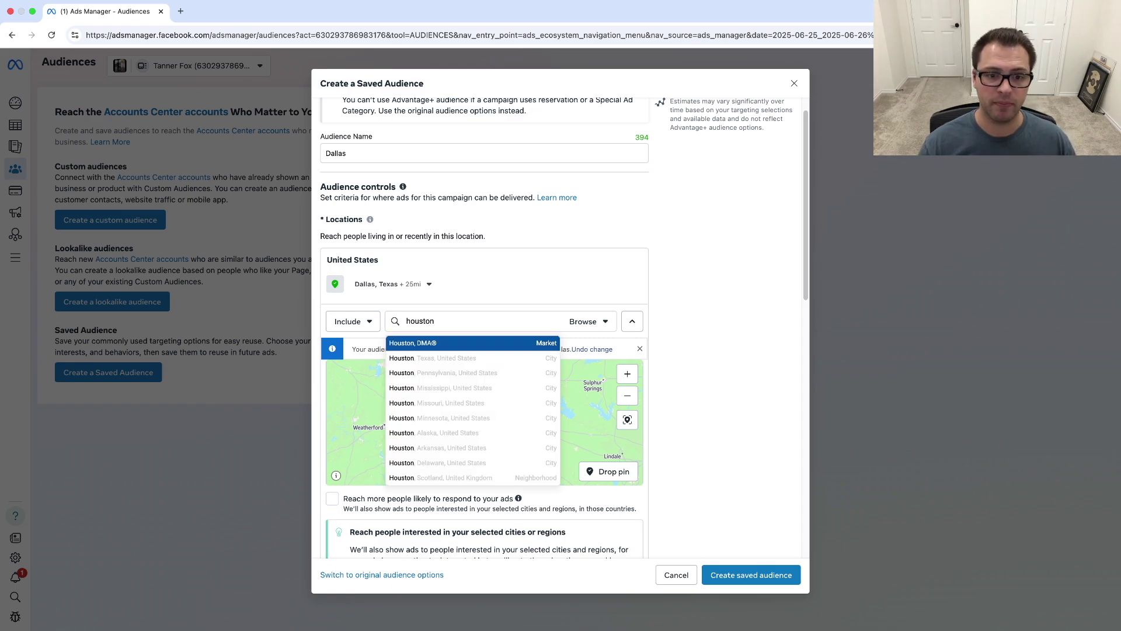
click(426, 361)
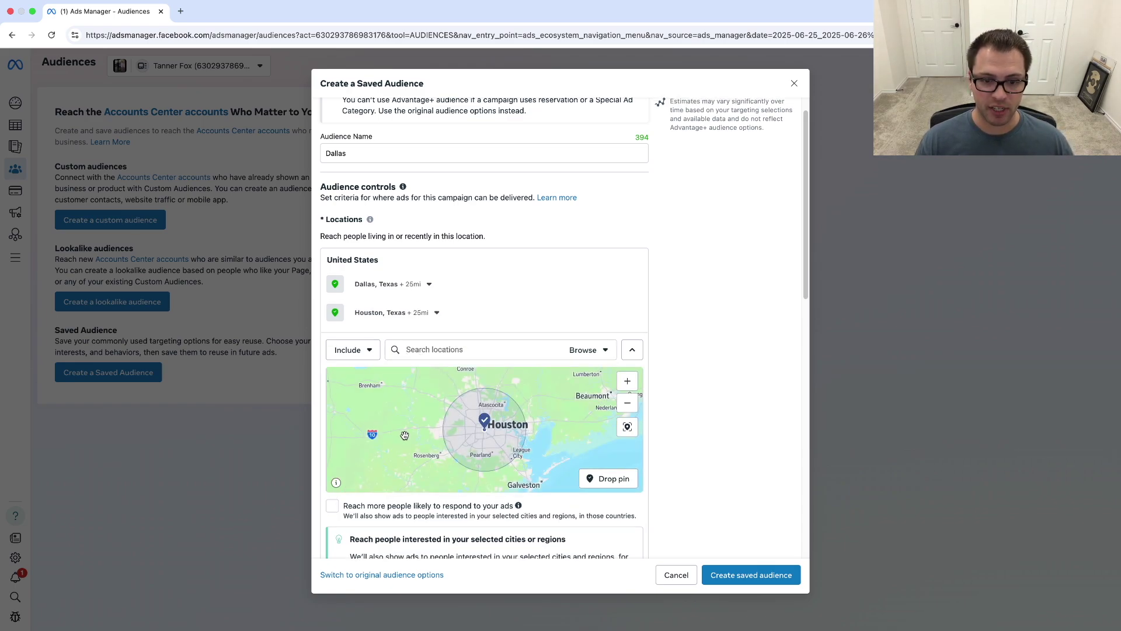
scroll(494, 424, down, 3)
drag(494, 430, 471, 473)
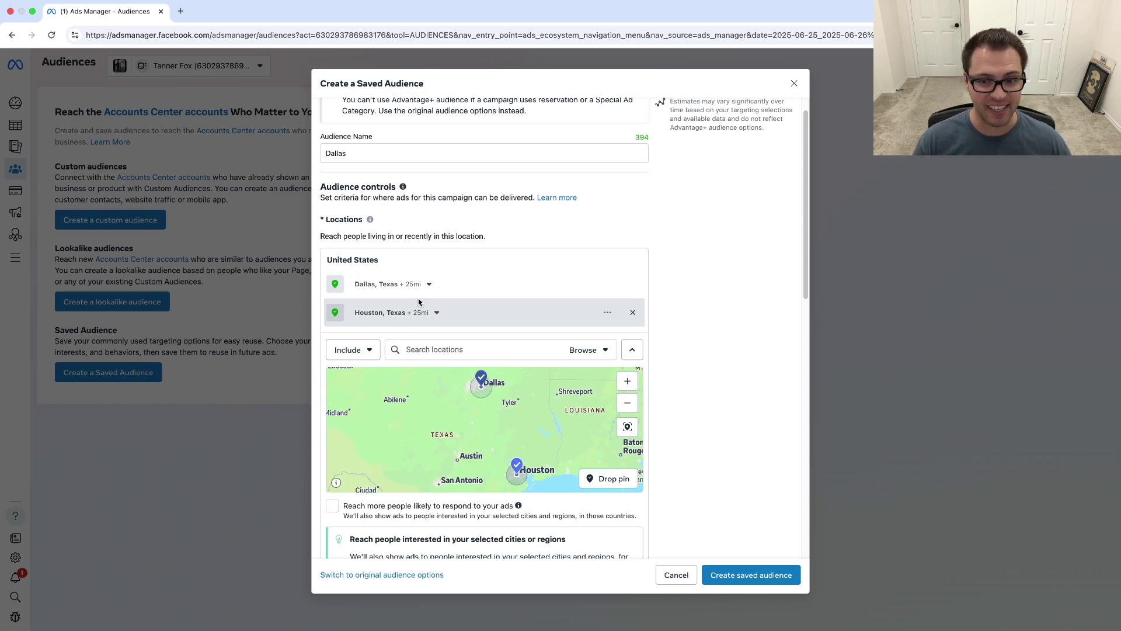
click(369, 351)
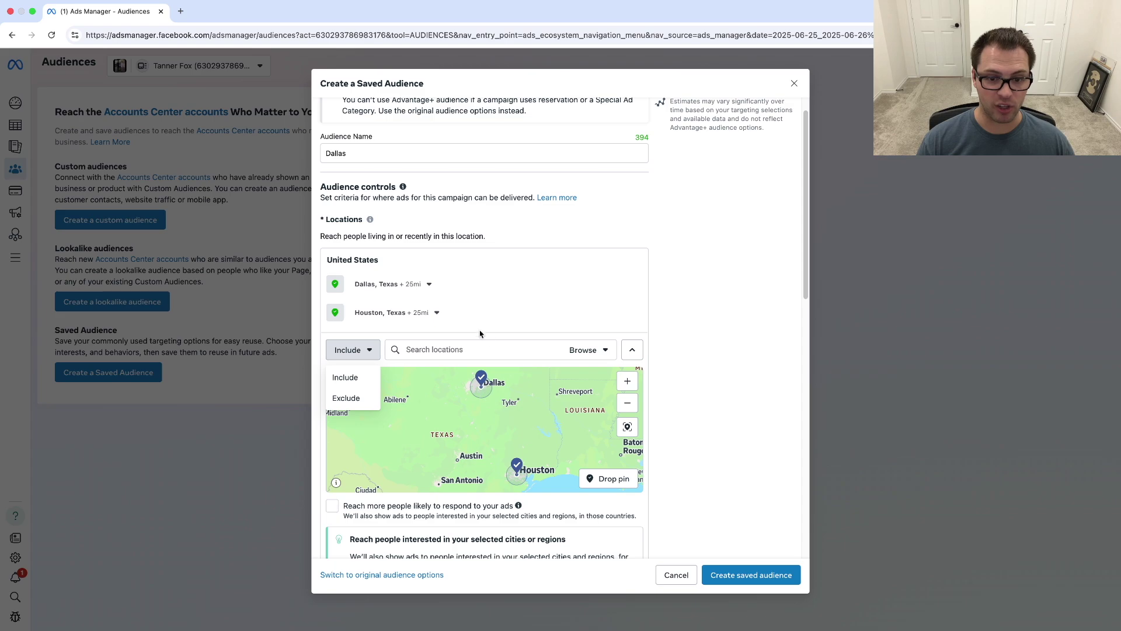
click(456, 314)
scroll(484, 434, up, 2)
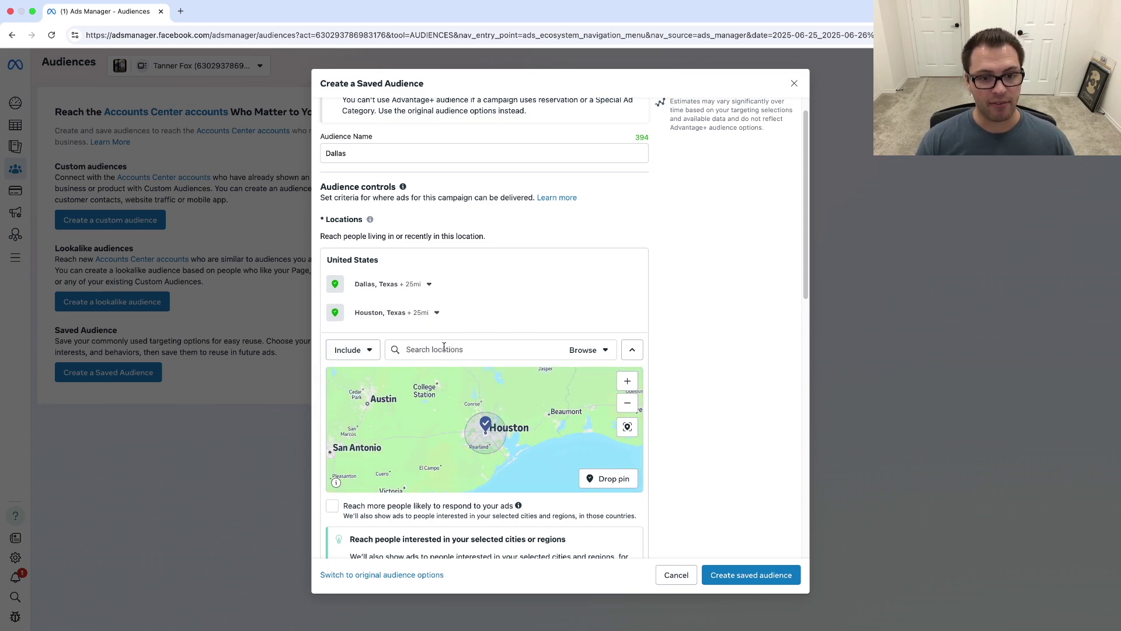
Browse the Countries, Regions and Saved Locations categories of the location list.
click(583, 349)
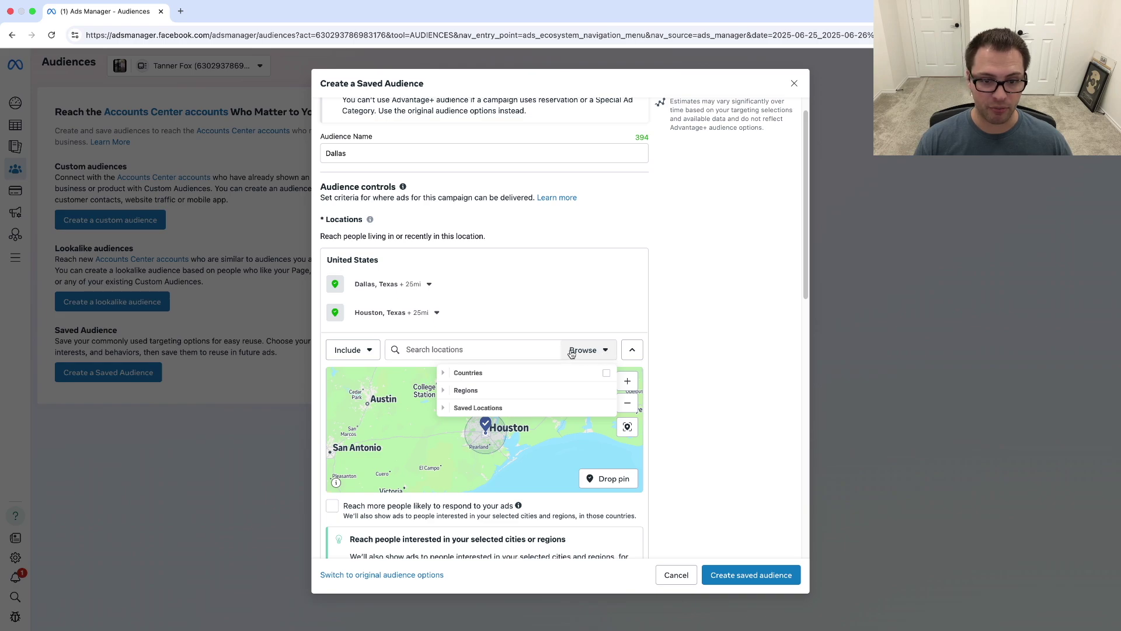
click(444, 373)
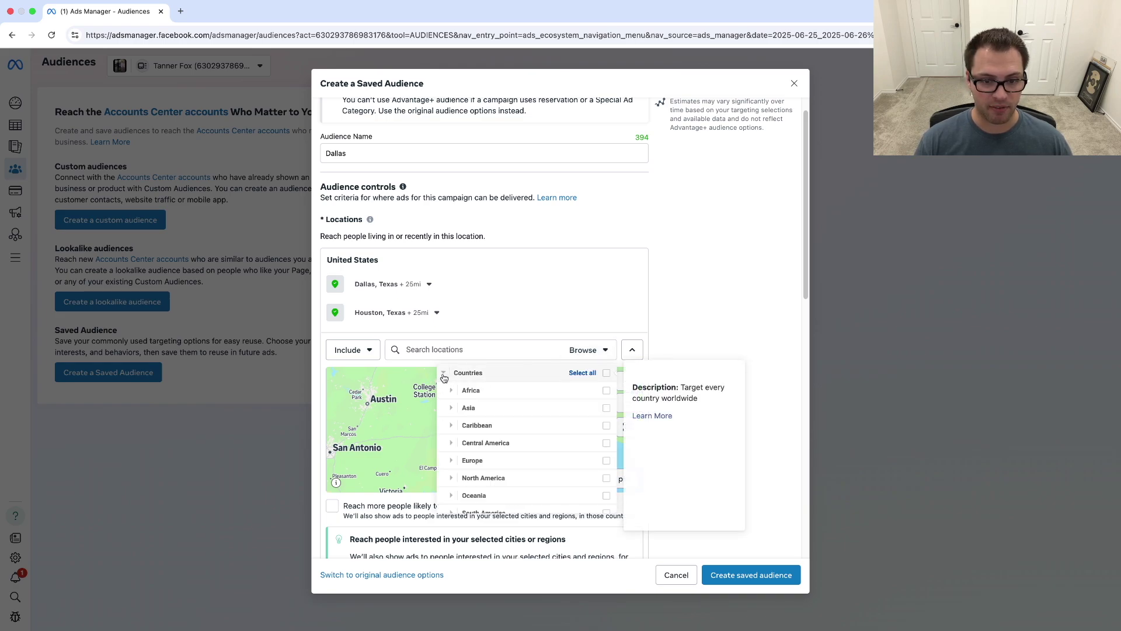
click(444, 374)
click(443, 392)
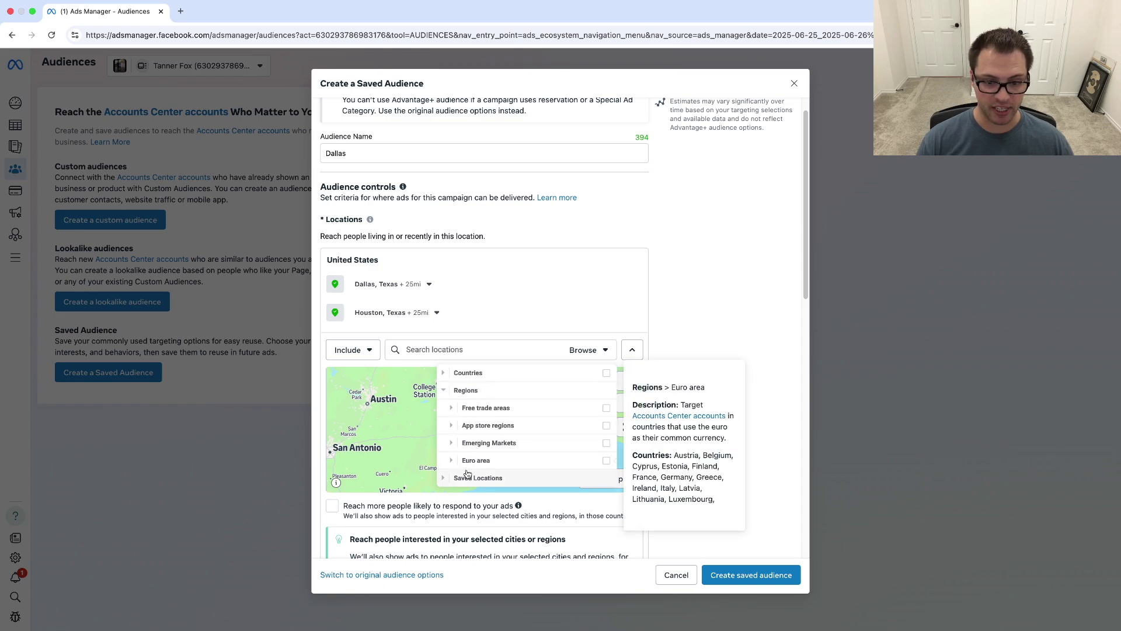
click(445, 483)
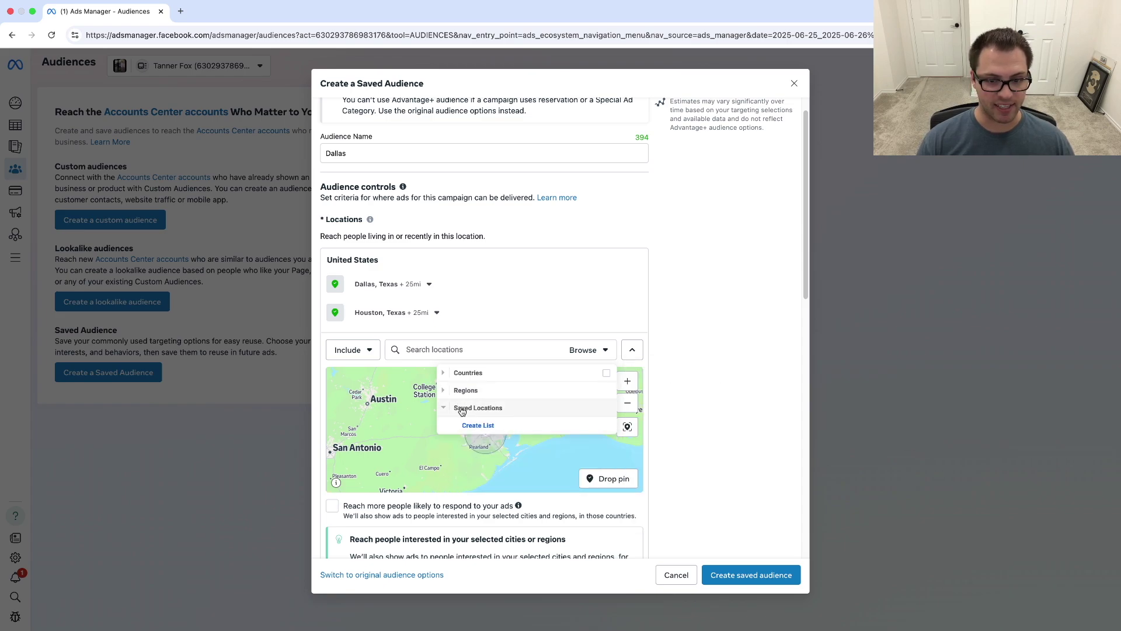
click(442, 409)
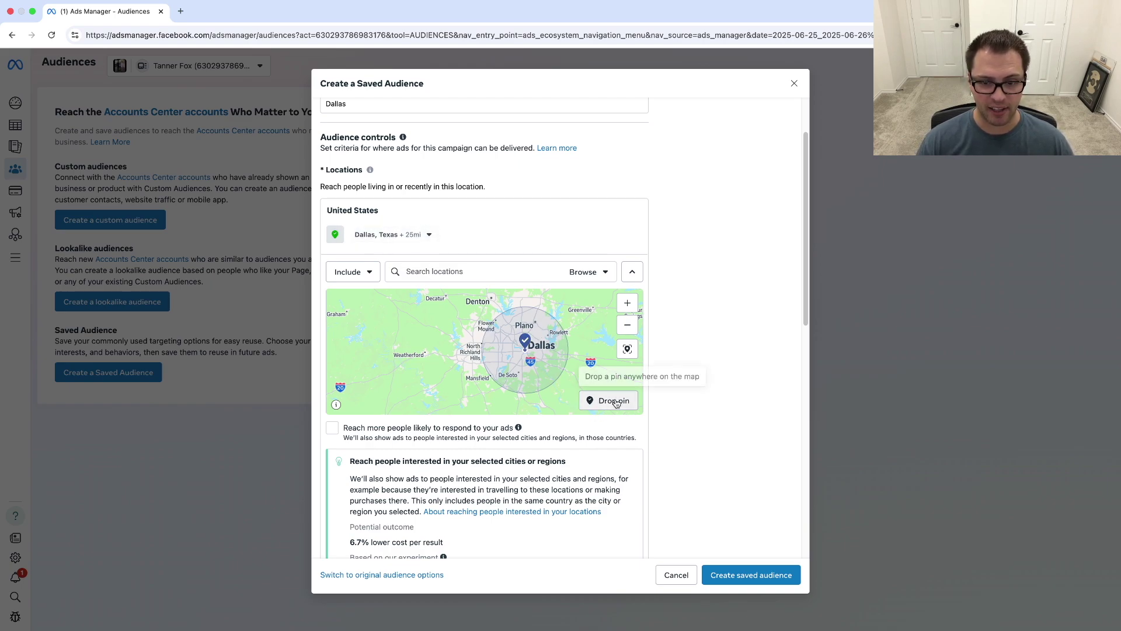
Drop a 10-mile pin near North Richland Hills and remove Dallas, Texas.
click(608, 402)
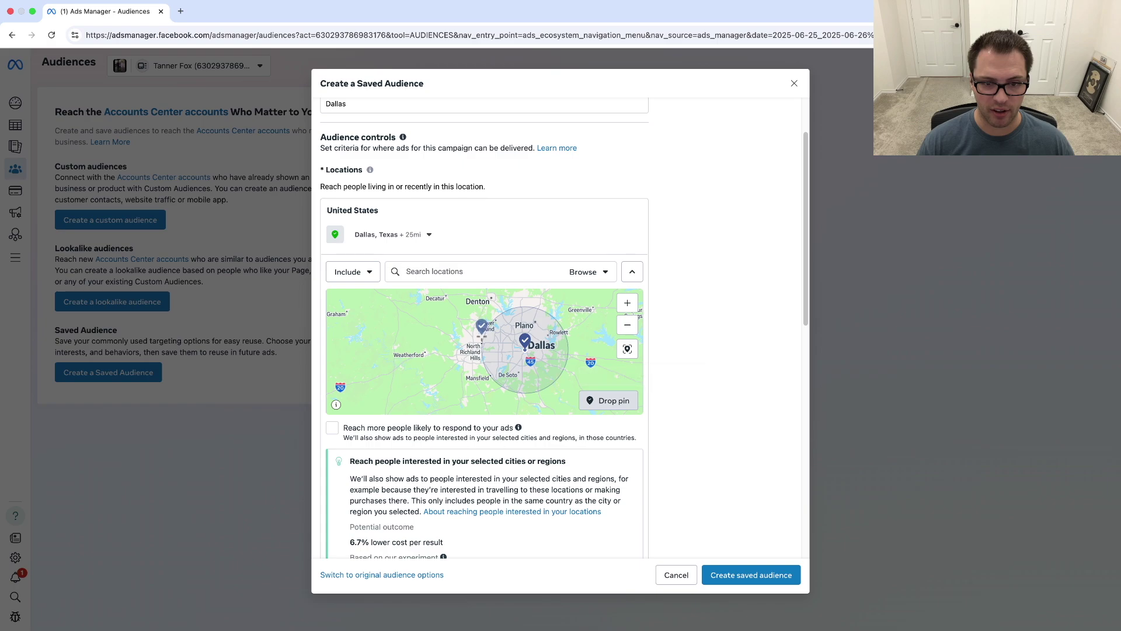
click(479, 336)
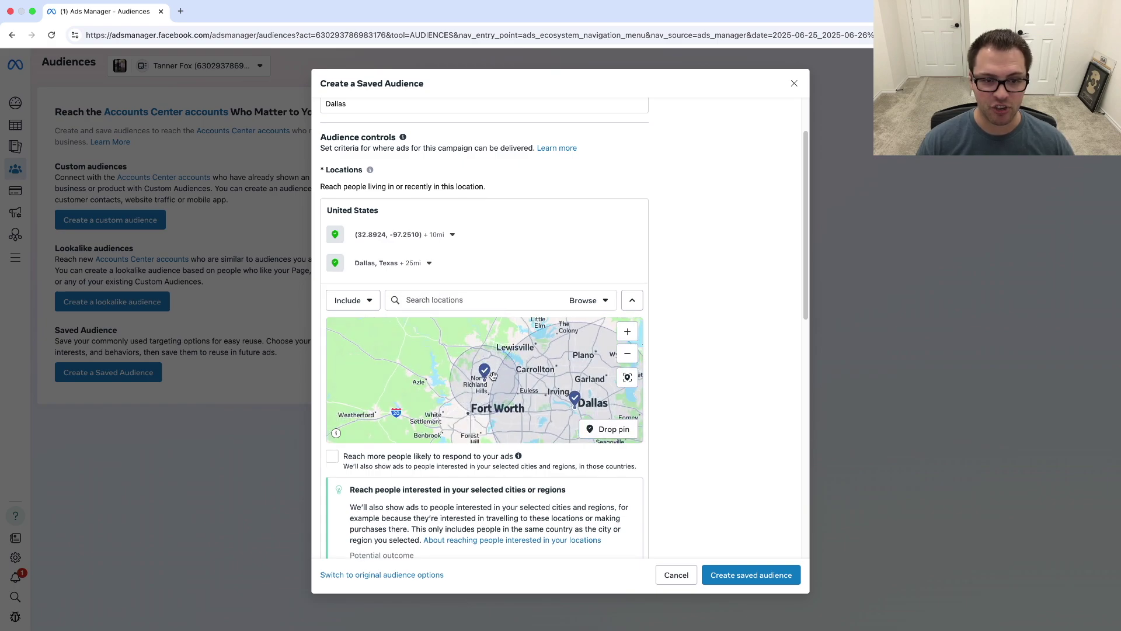
click(633, 263)
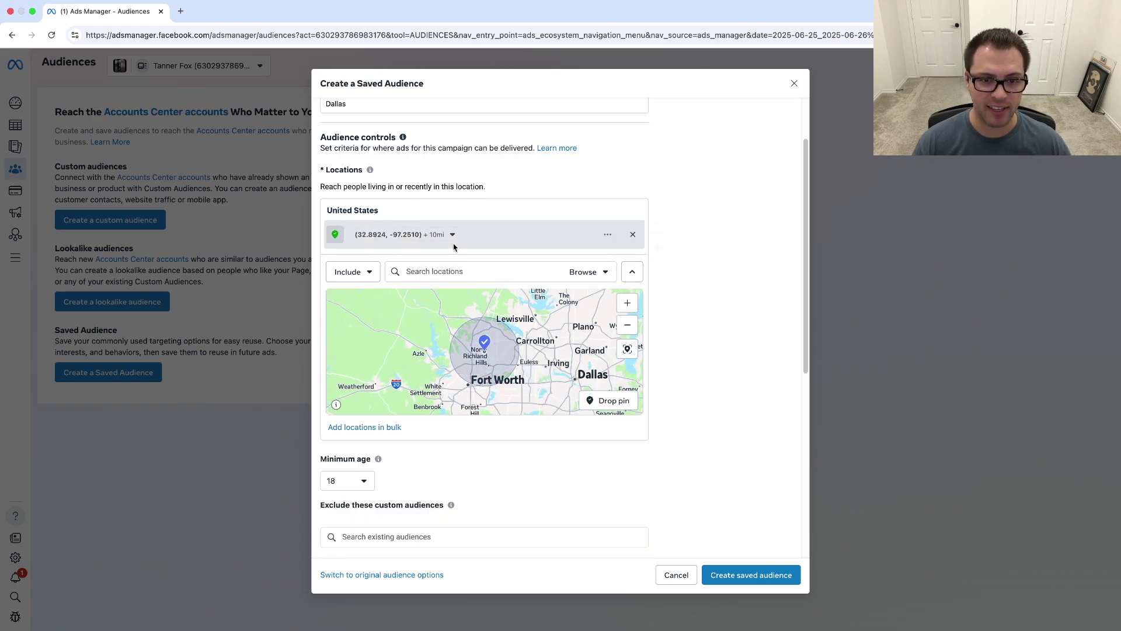
drag(495, 353, 482, 323)
Drop a 10-mile pin near Irving and remove the North Richland Hills pin.
click(610, 403)
click(532, 331)
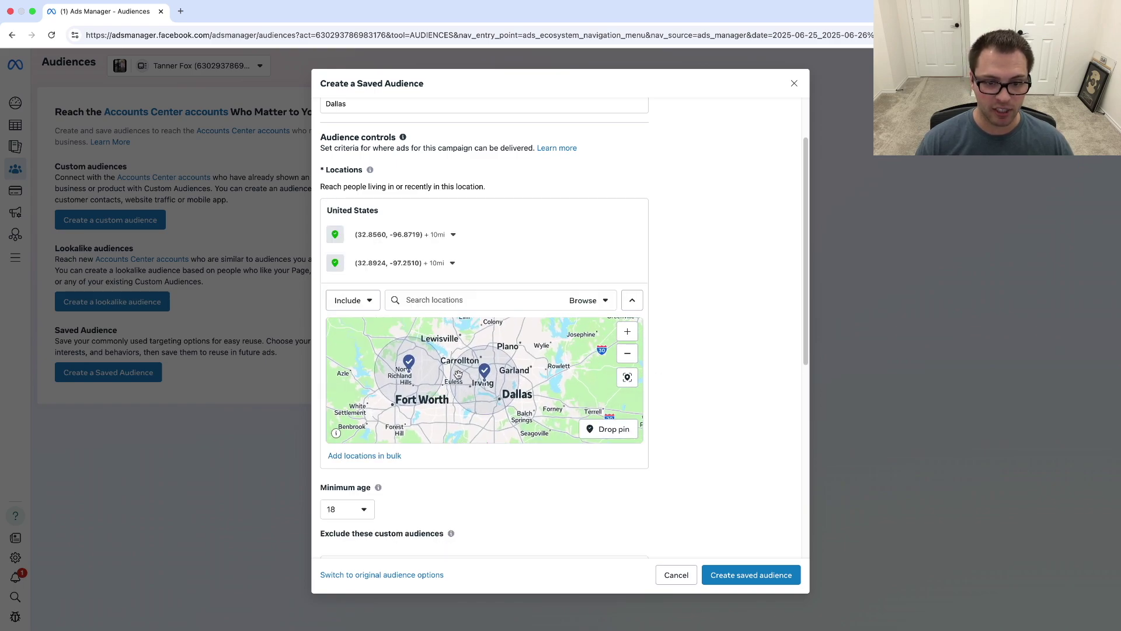
mouse_move(501, 362)
mouse_down()
mouse_move(543, 319)
mouse_move(560, 342)
mouse_move(522, 364)
mouse_up()
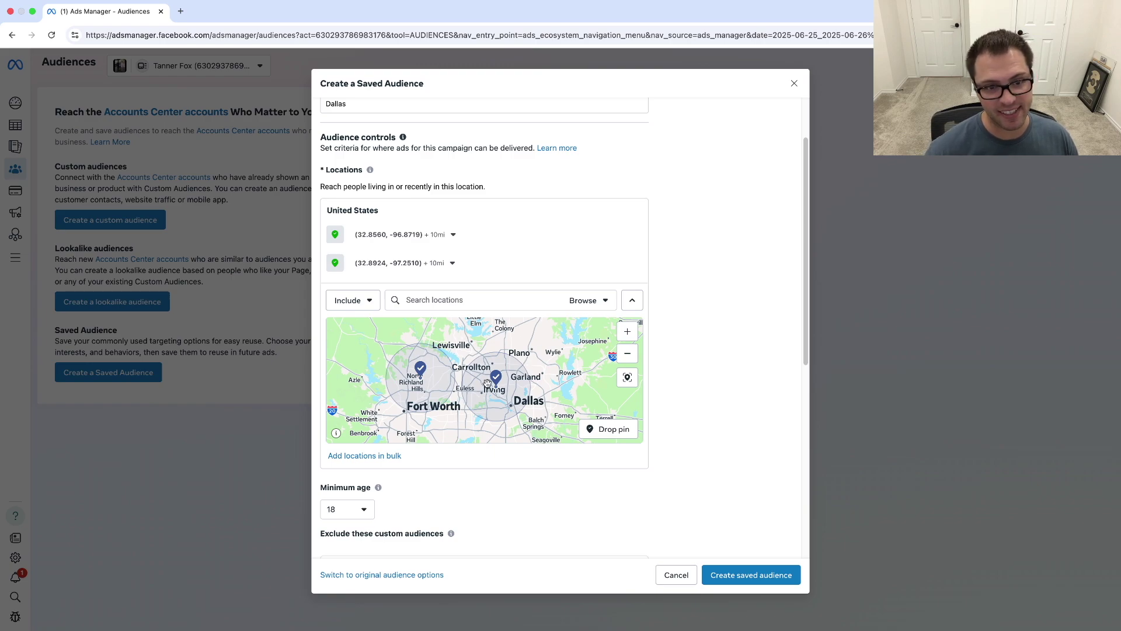
click(633, 263)
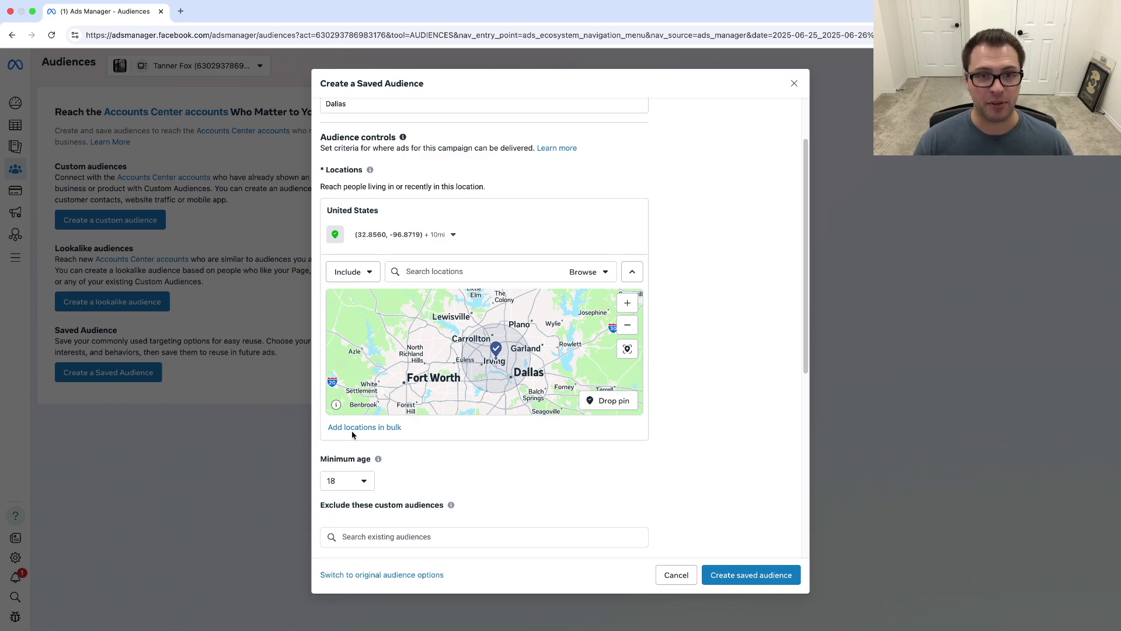
Bulk-enter the twenty Dallas postal codes 75201–75221 and match them to locations.
click(375, 427)
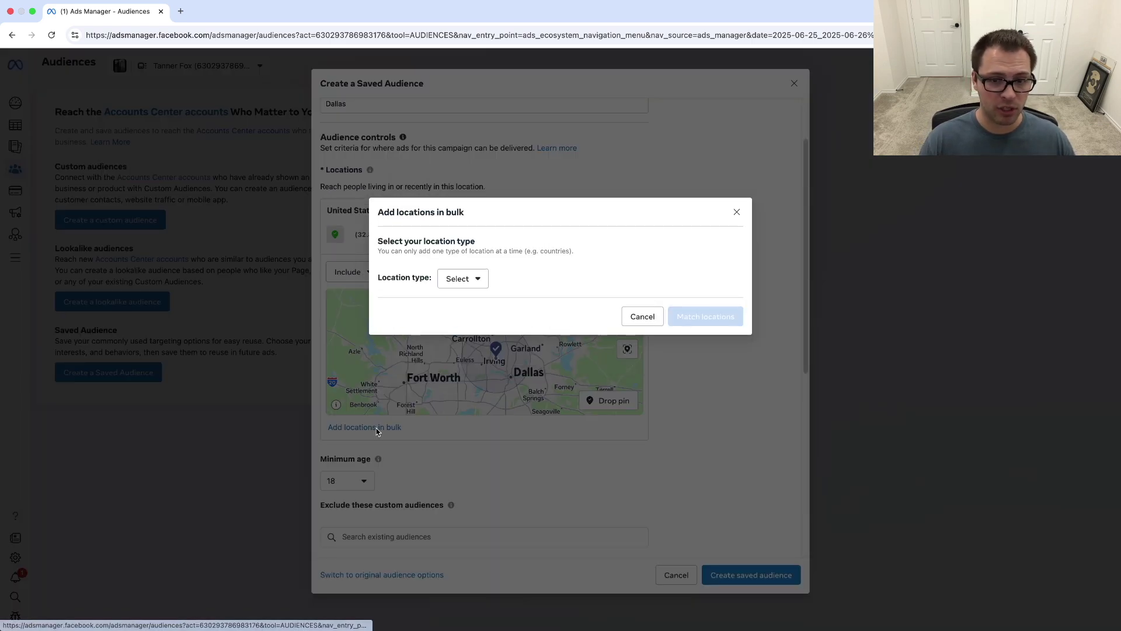
click(473, 278)
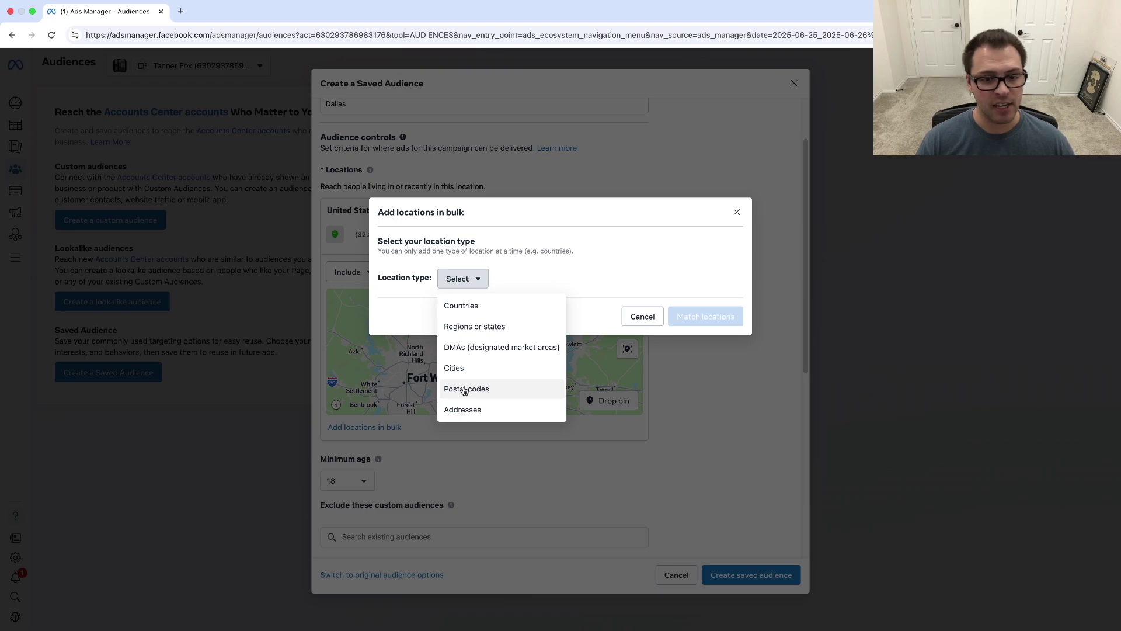
click(465, 389)
click(499, 301)
text(75201, 75202, 75203, 75204, 75205, 75206, 75207, 75208, 75209, 75210, 75211, 75212, 75214, 75215, 75216, 75217, 75218, 75219, 75220, 75221)
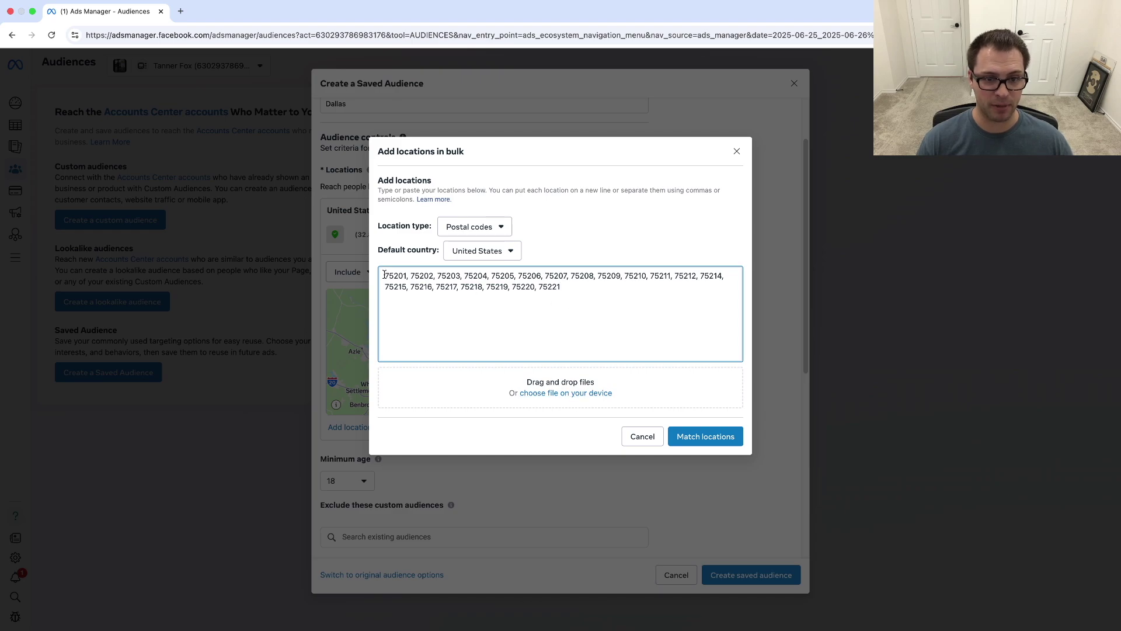
drag(384, 274, 668, 313)
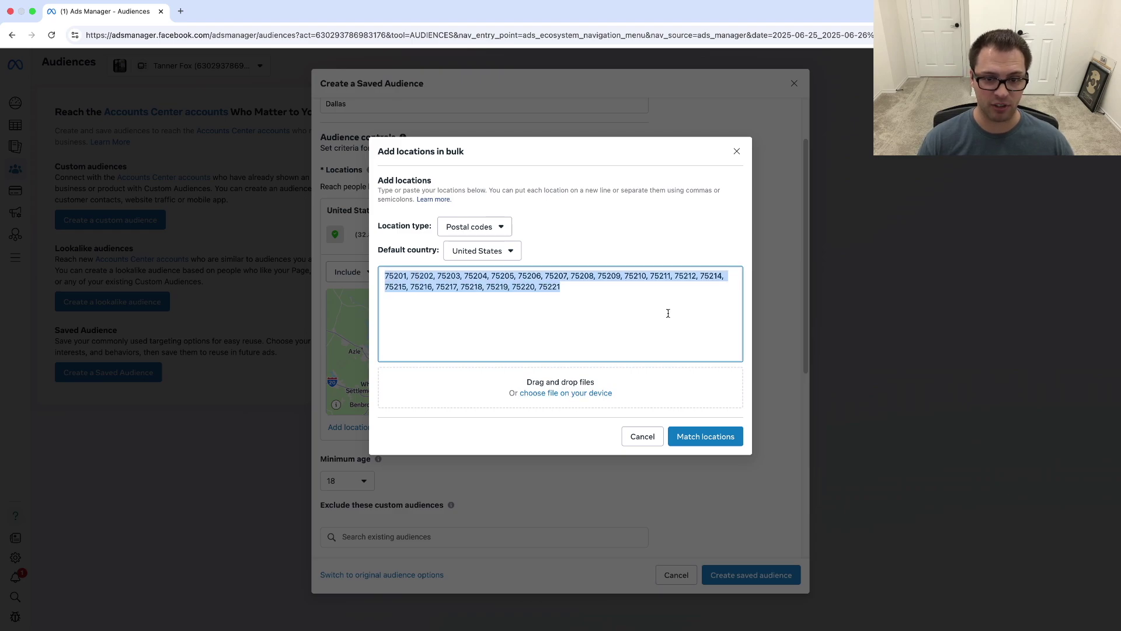
click(695, 439)
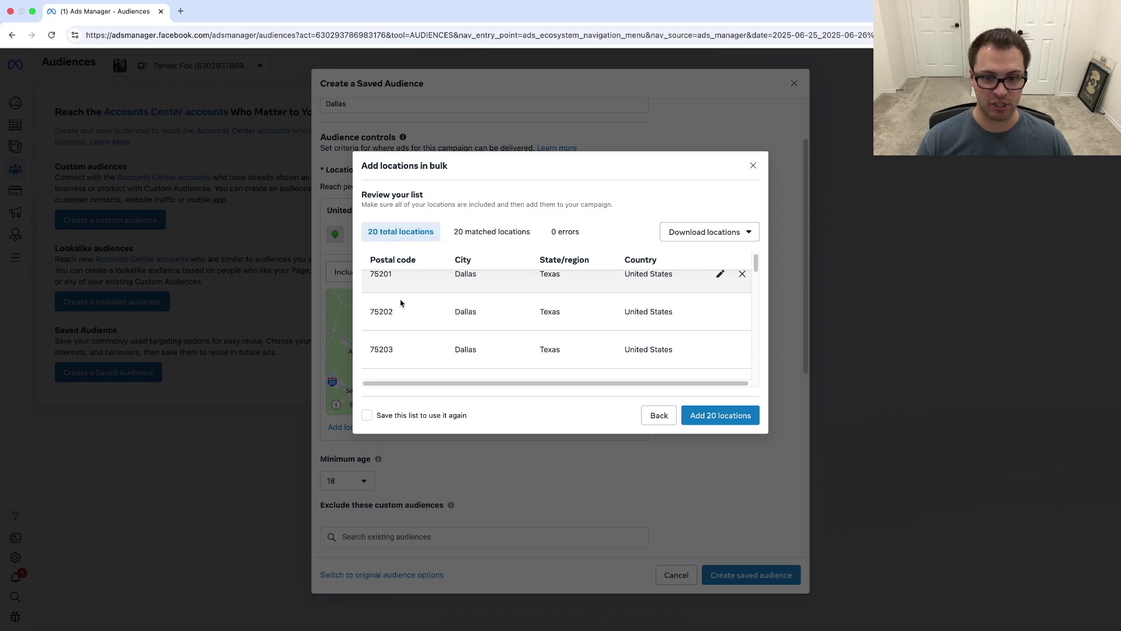
scroll(426, 321, down, 10)
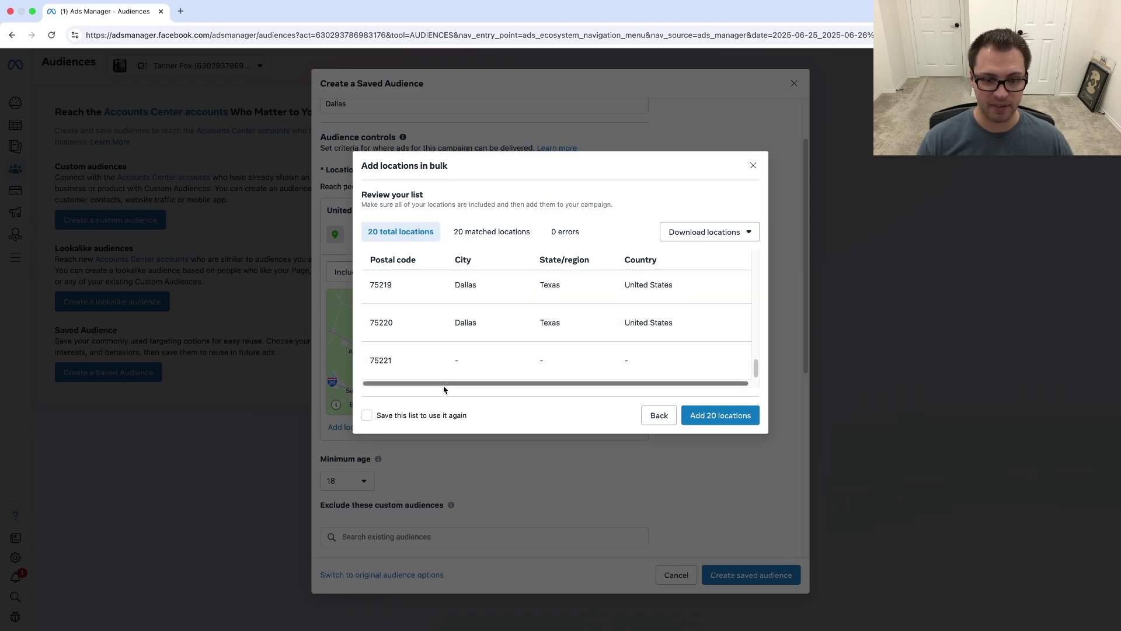
Add the 20 matched postal codes, remove the Irving pin, and review the 1,100,000–1,300,000 estimate.
click(710, 417)
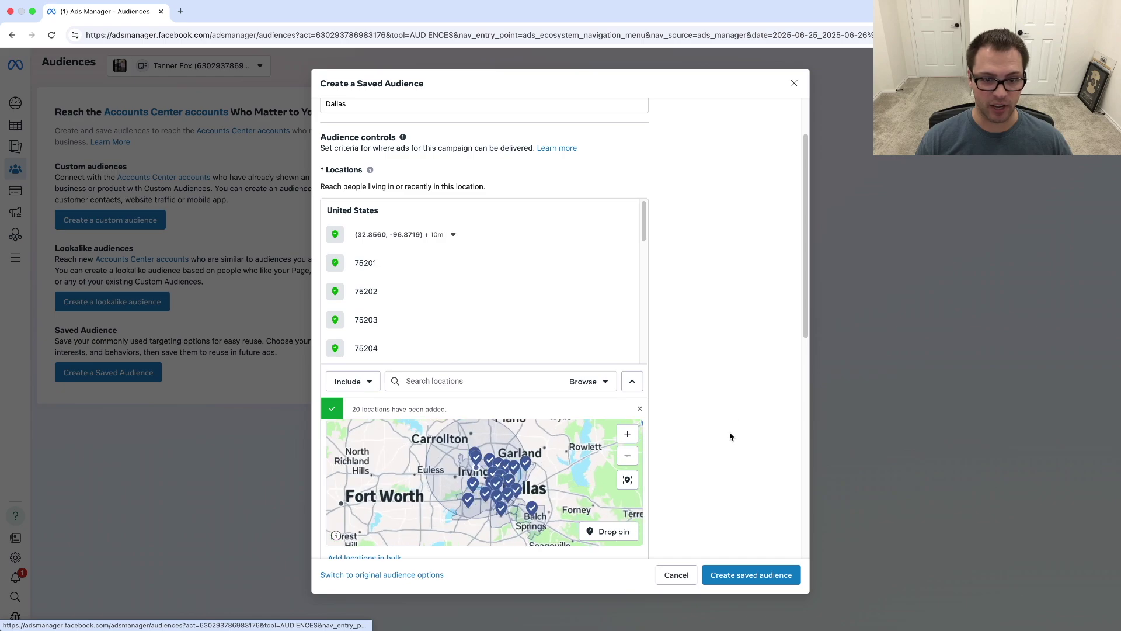
click(624, 233)
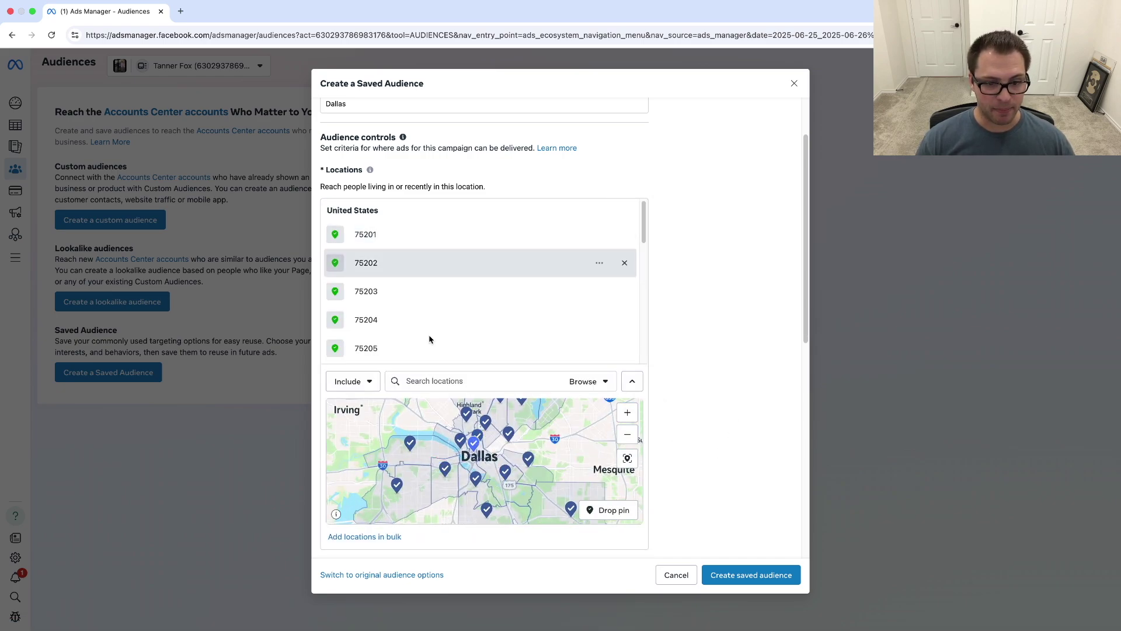
drag(517, 461, 528, 484)
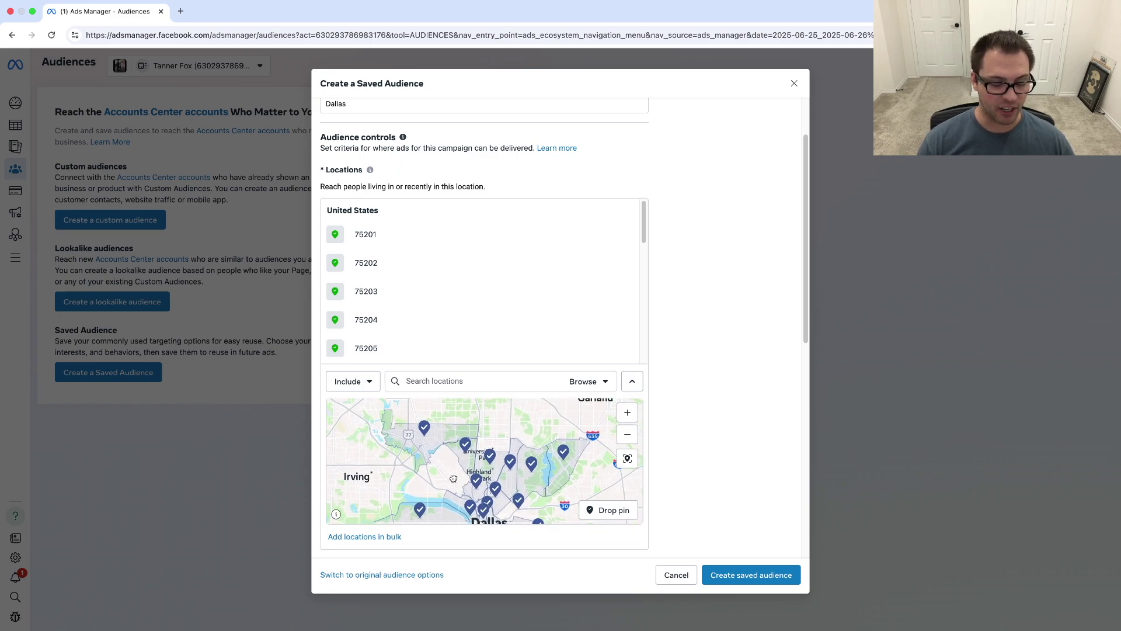
scroll(453, 479, down, 5)
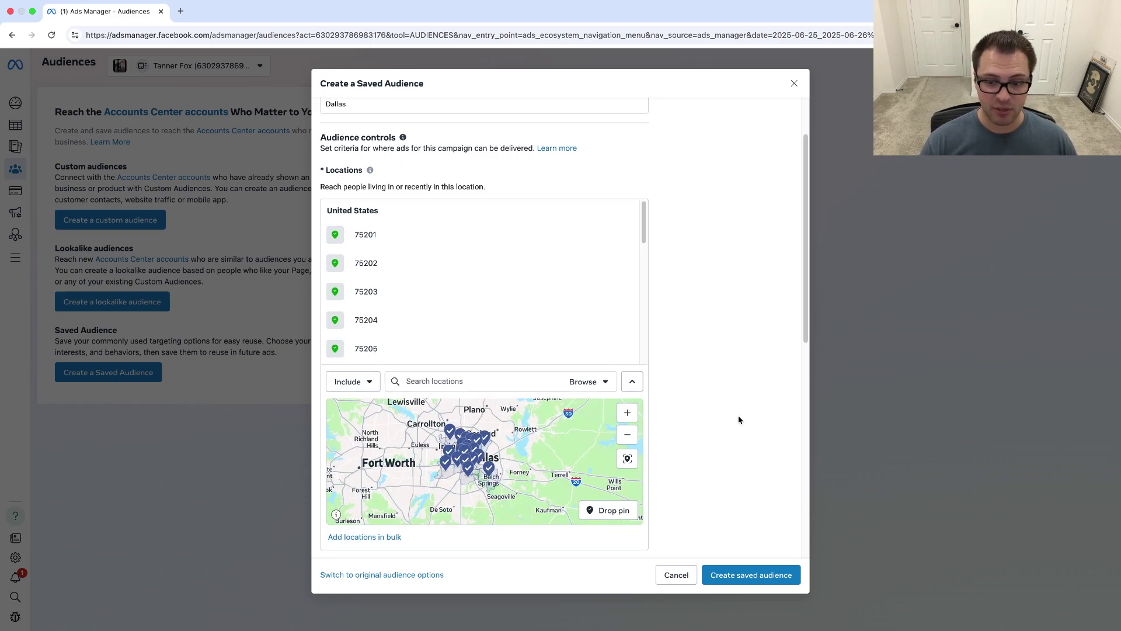
scroll(739, 419, up, 2)
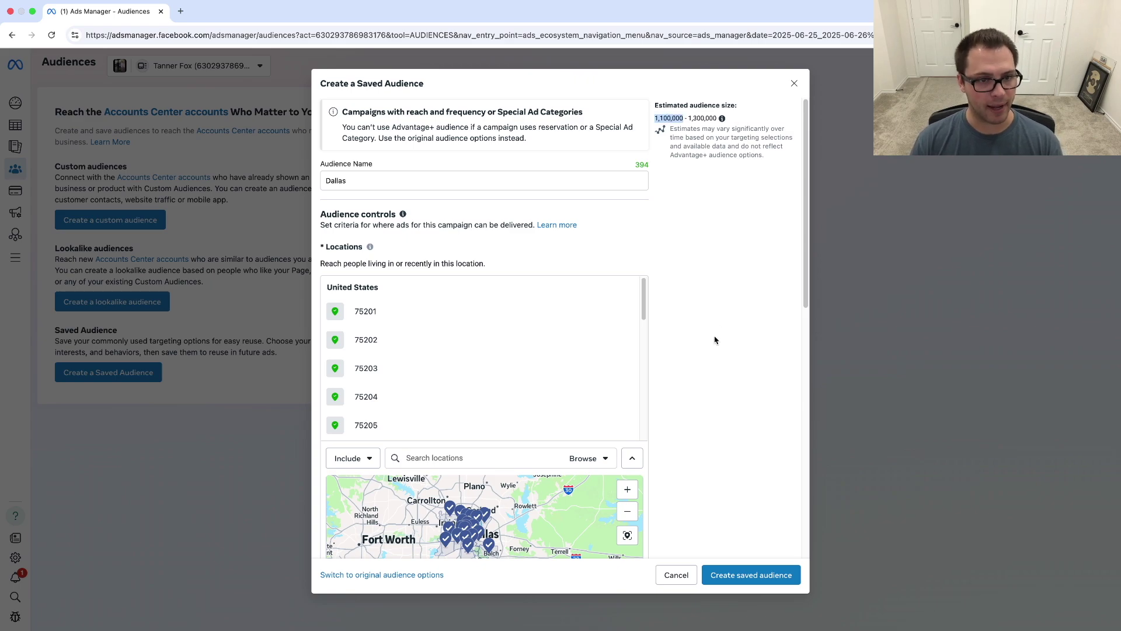
scroll(716, 341, down, 3)
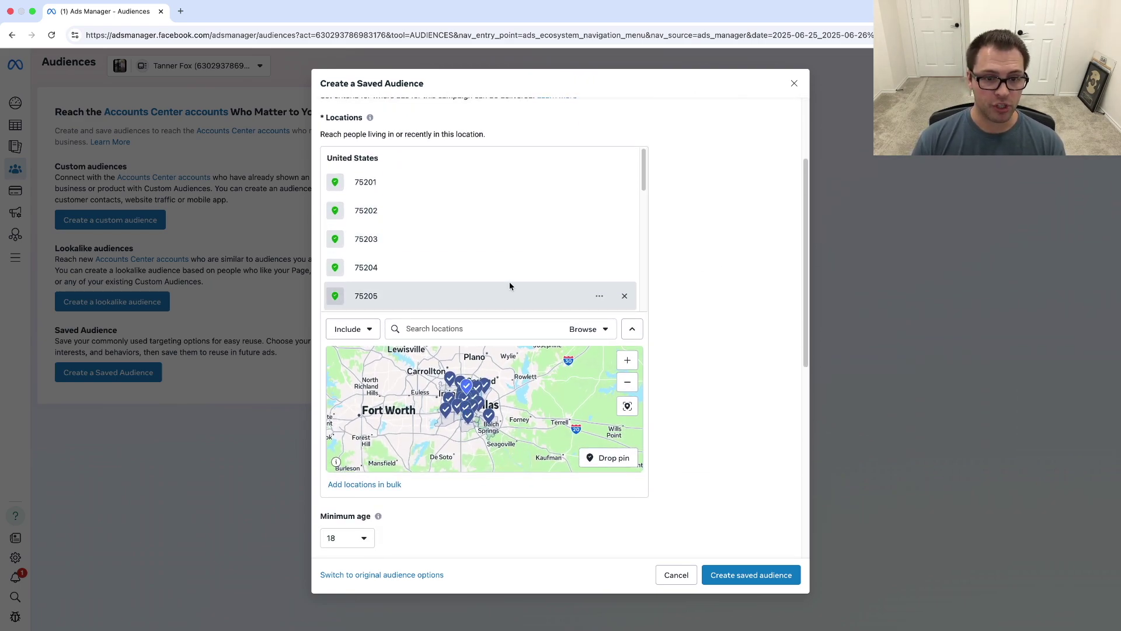
scroll(514, 484, down, 1)
scroll(514, 484, down, 3)
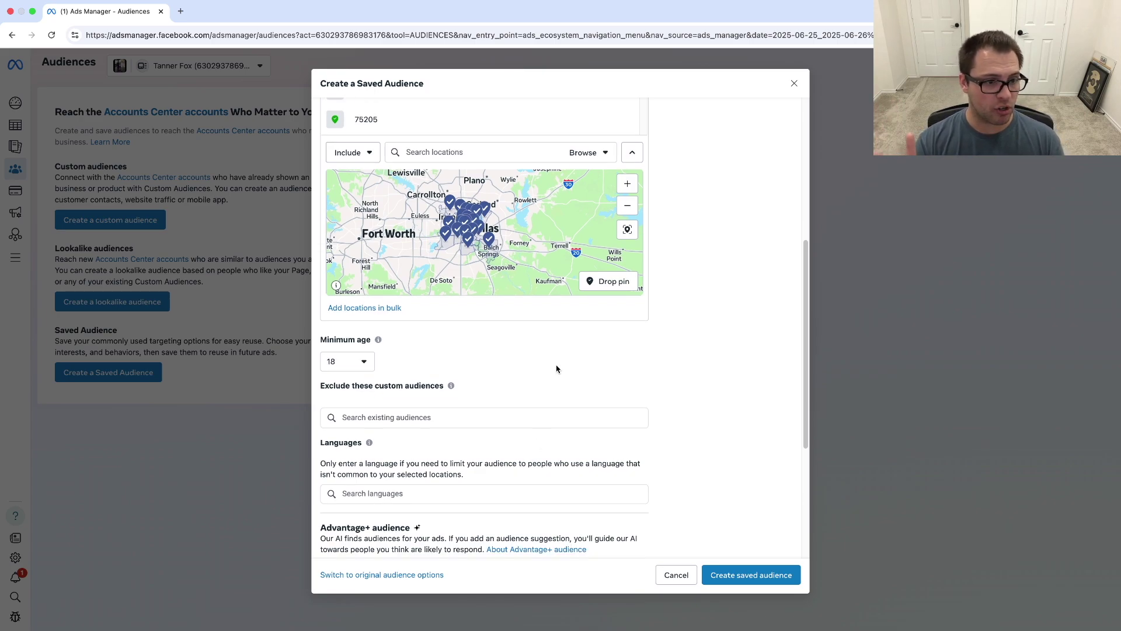
Keep the minimum age at 18 and review the excluded custom audiences explanation.
scroll(524, 363, down, 2)
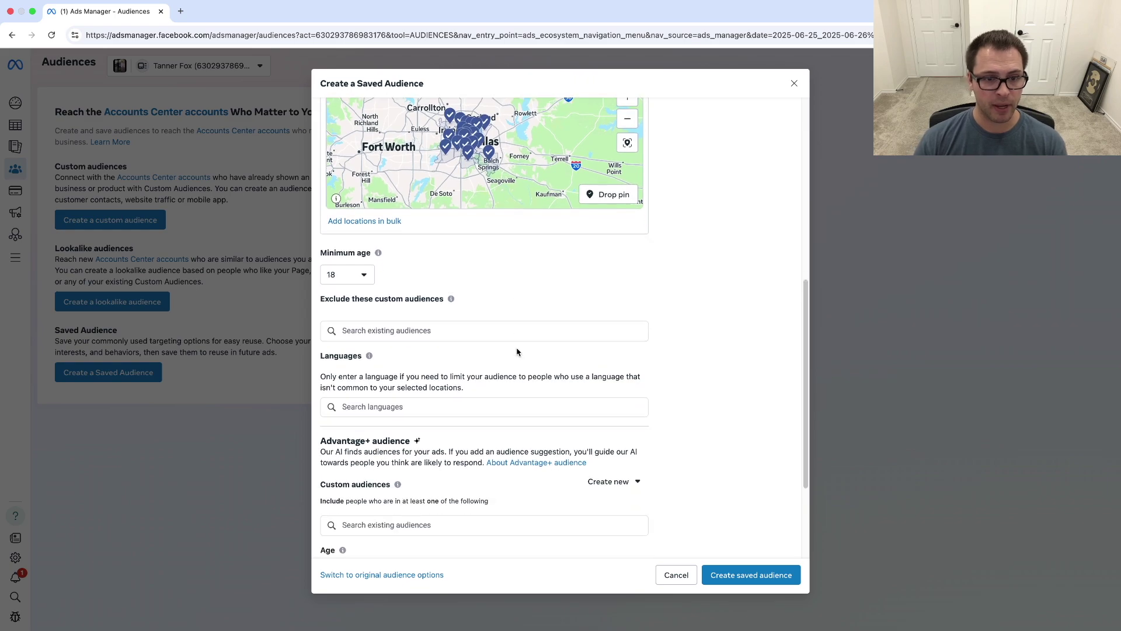
click(363, 277)
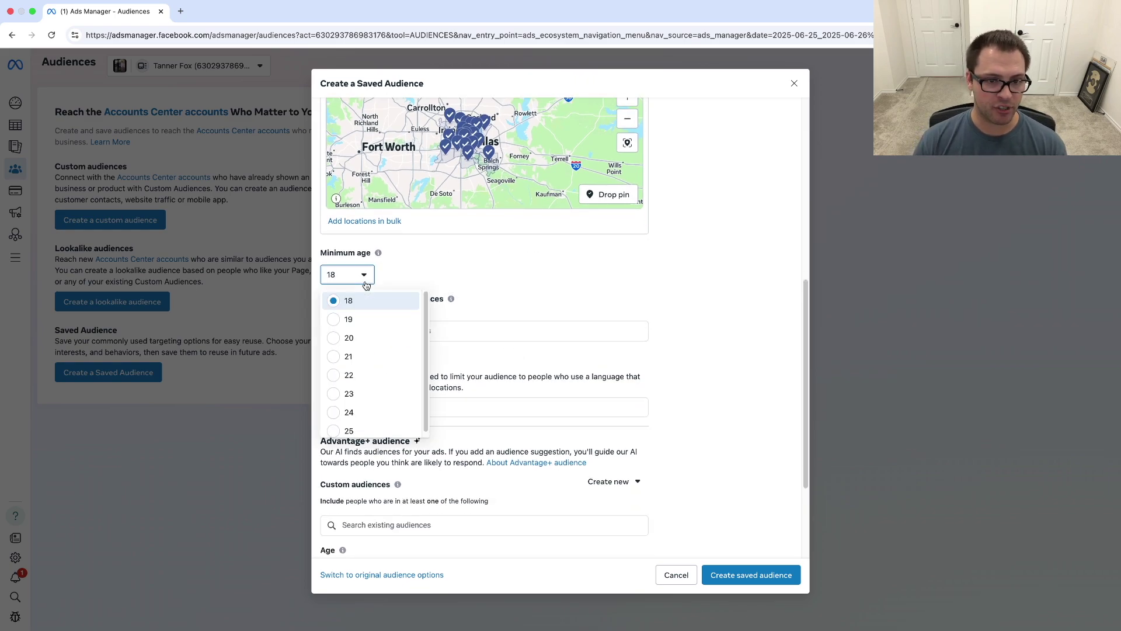
click(480, 285)
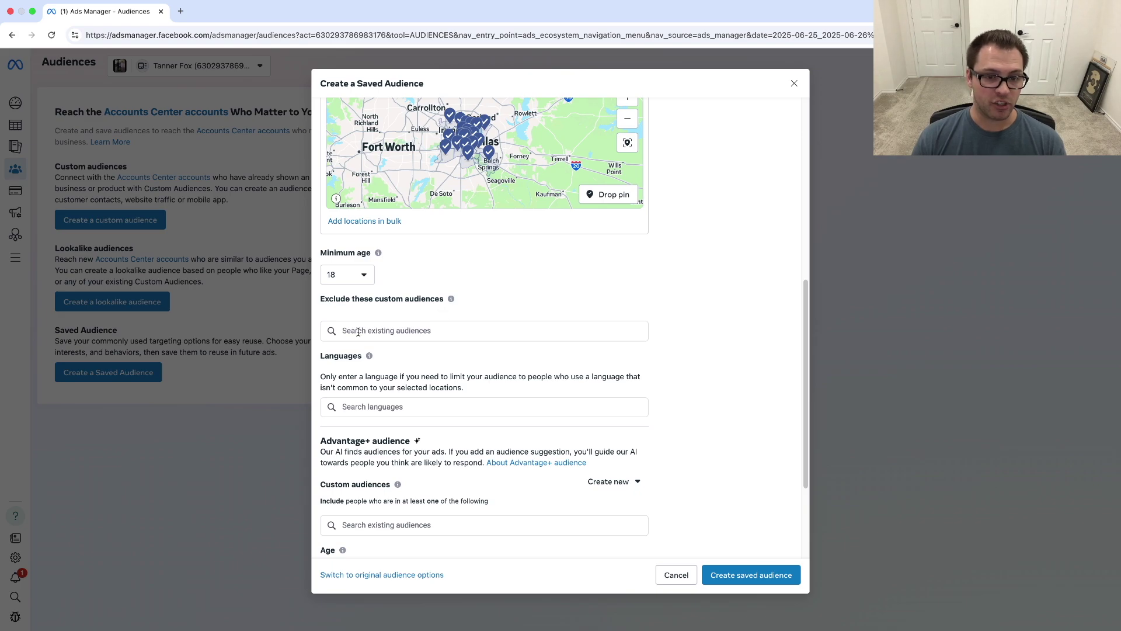
drag(347, 299, 449, 299)
mouse_move(454, 301)
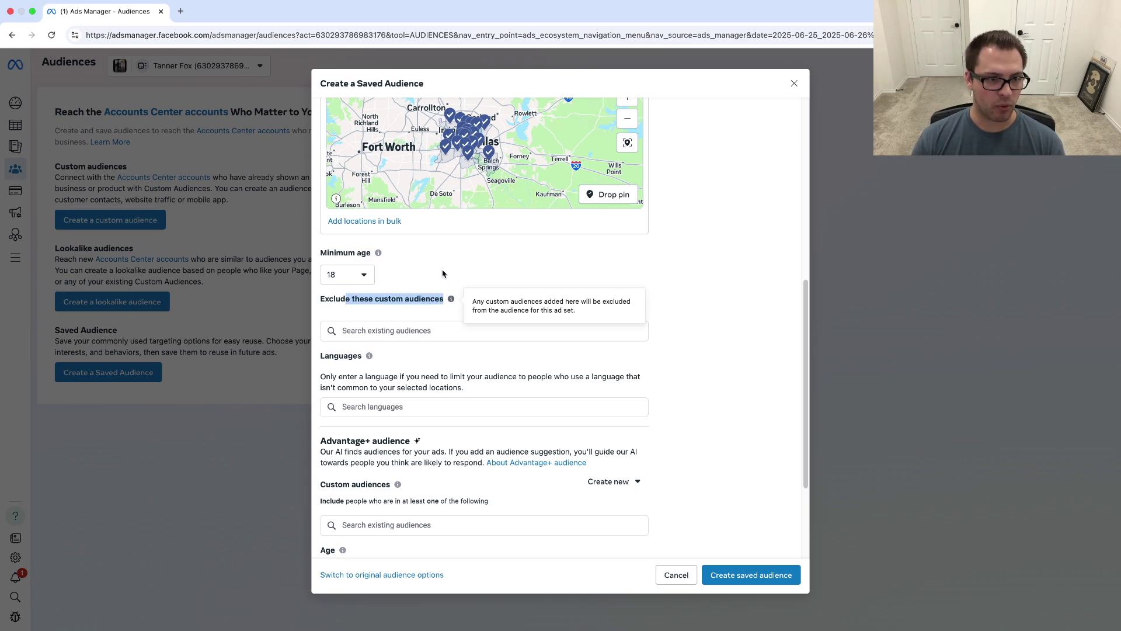
click(443, 274)
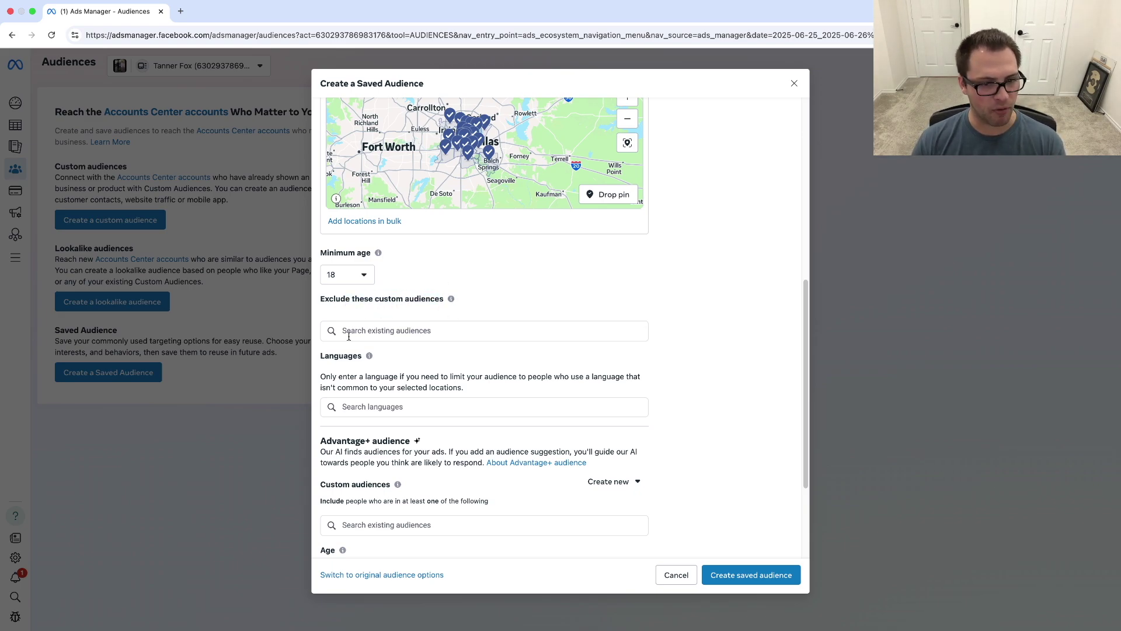
Search 'En' and add English (US) as the audience language.
click(409, 408)
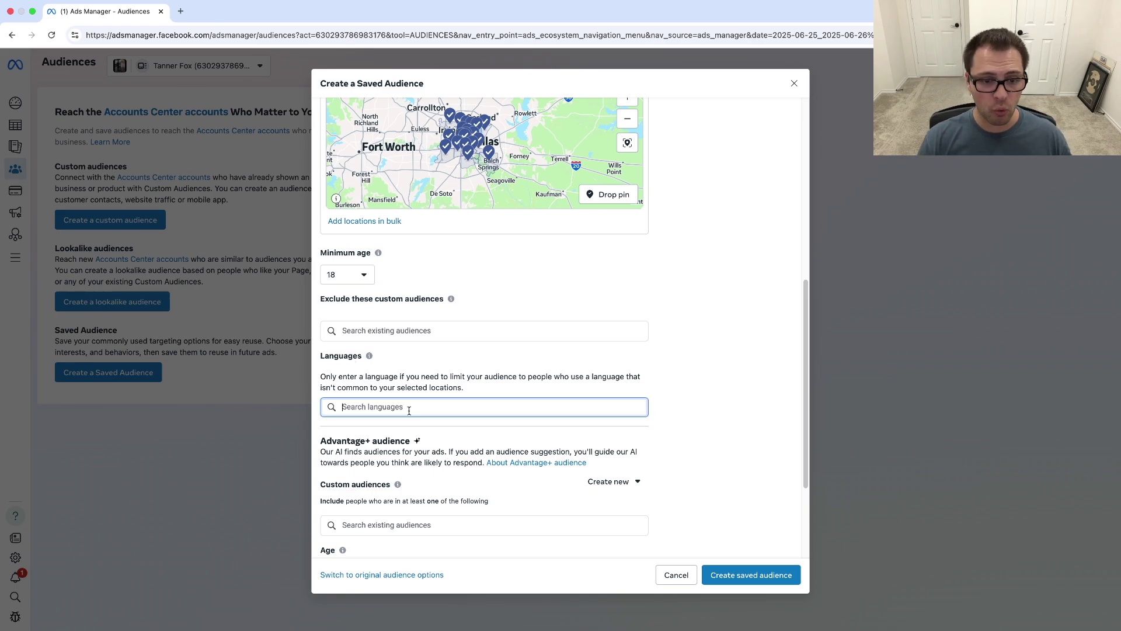
double_click(338, 358)
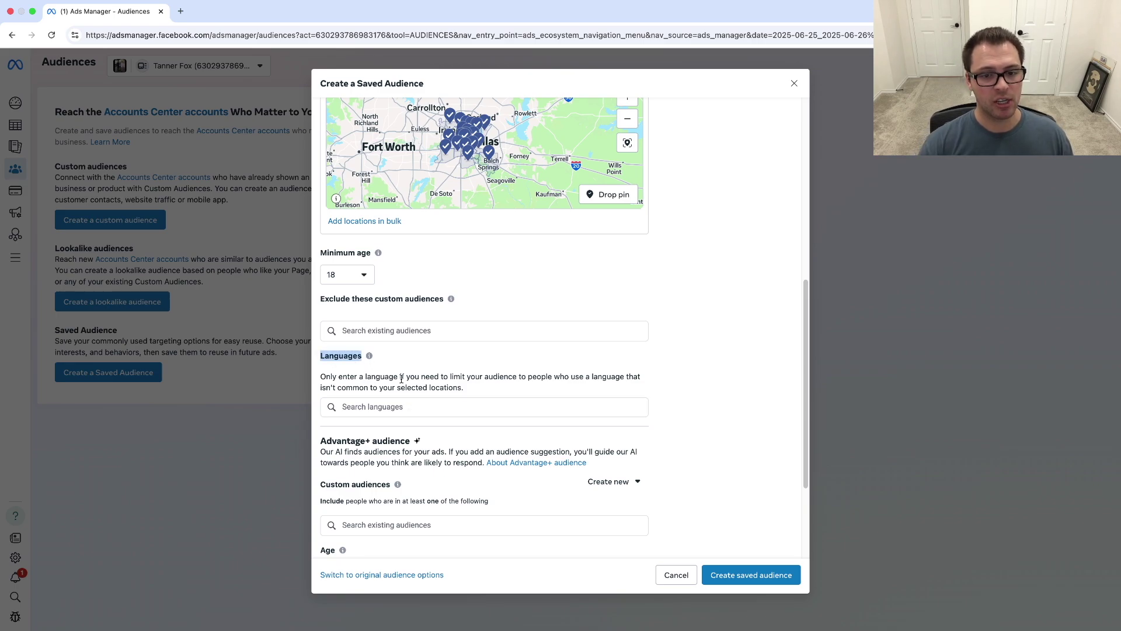
click(461, 406)
text(English)
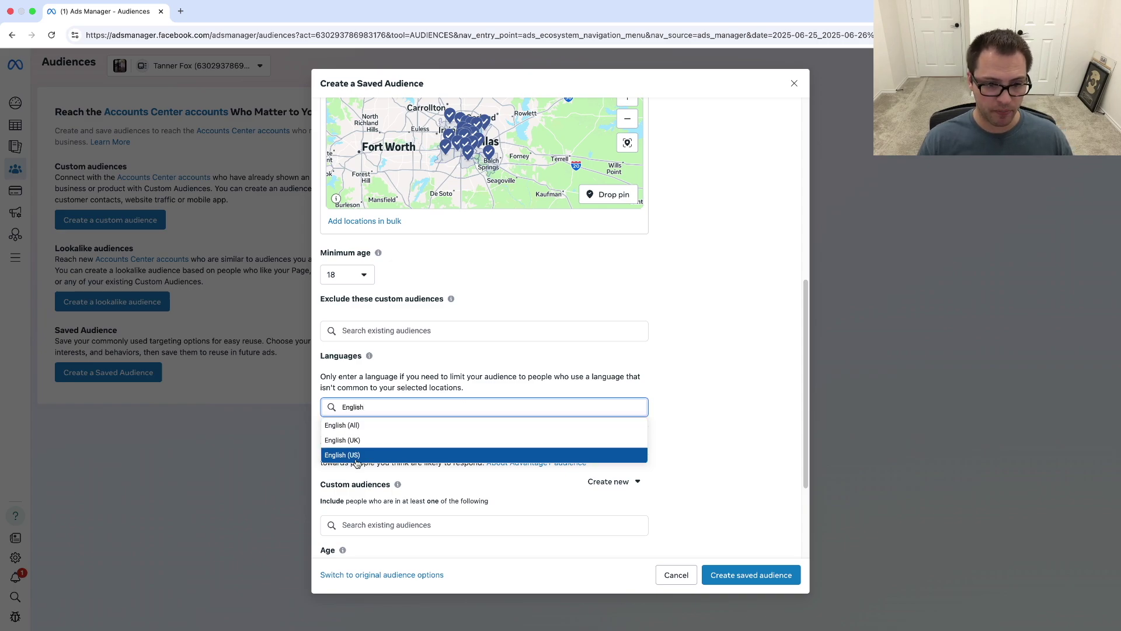
click(348, 455)
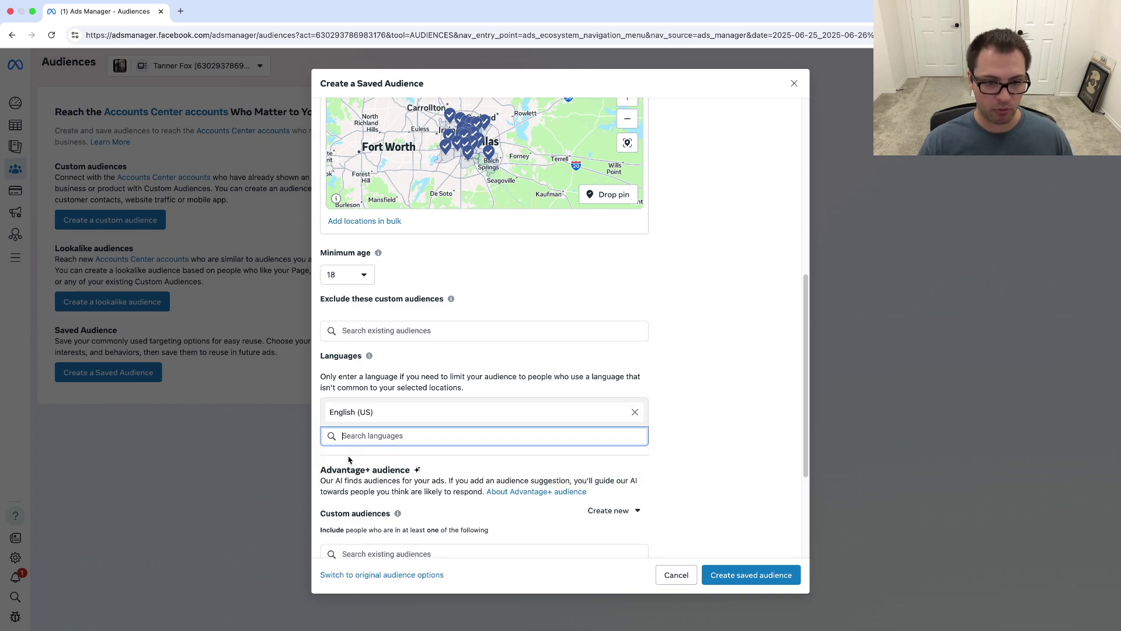
scroll(748, 157, up, 7)
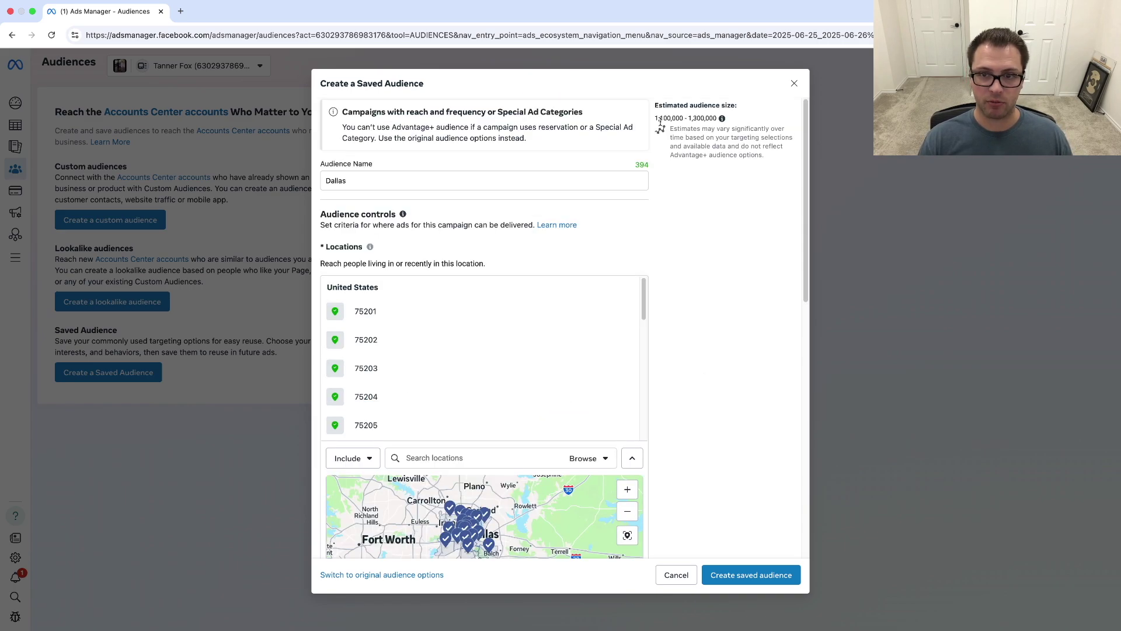
scroll(604, 378, down, 10)
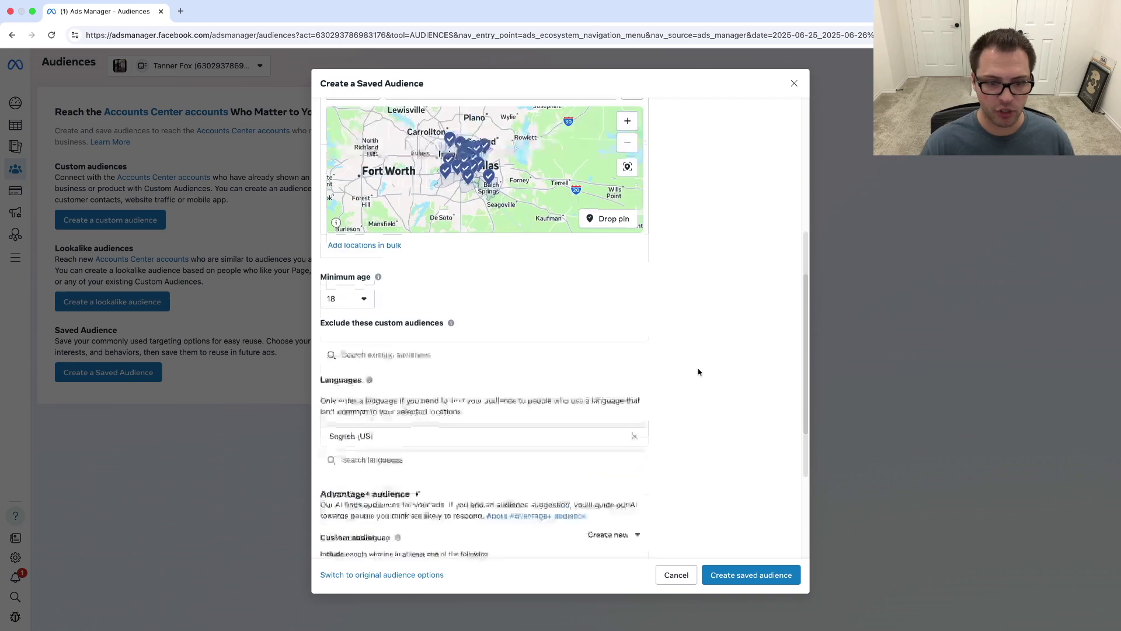
scroll(664, 365, down, 5)
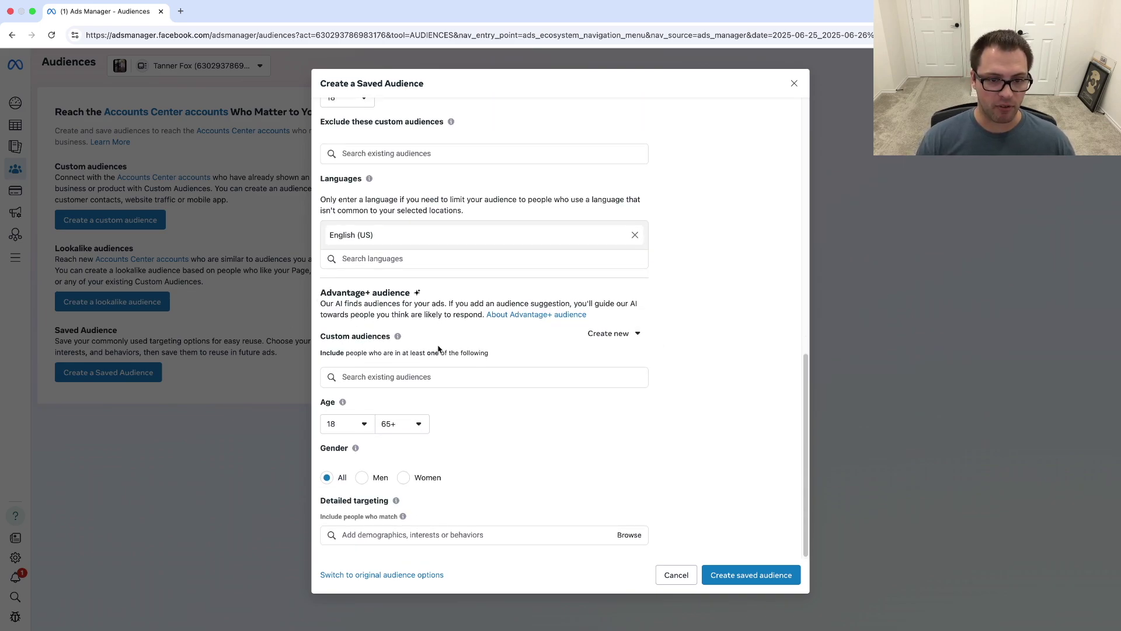
Raise the minimum age to 30, giving an age range of 30 to 65+.
drag(316, 296, 408, 375)
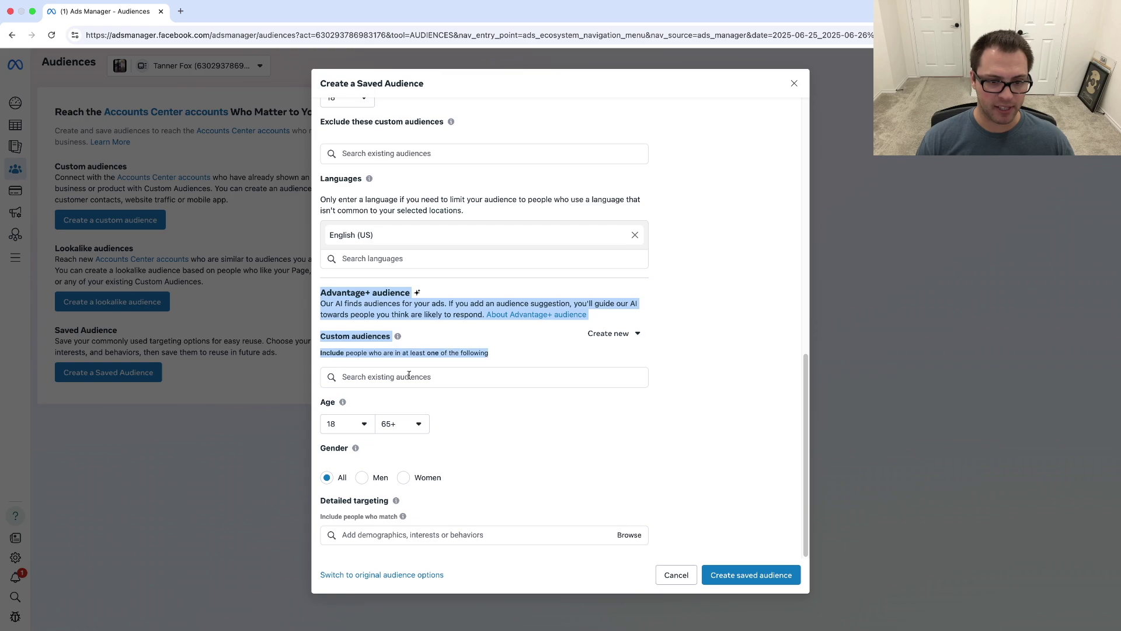
click(758, 437)
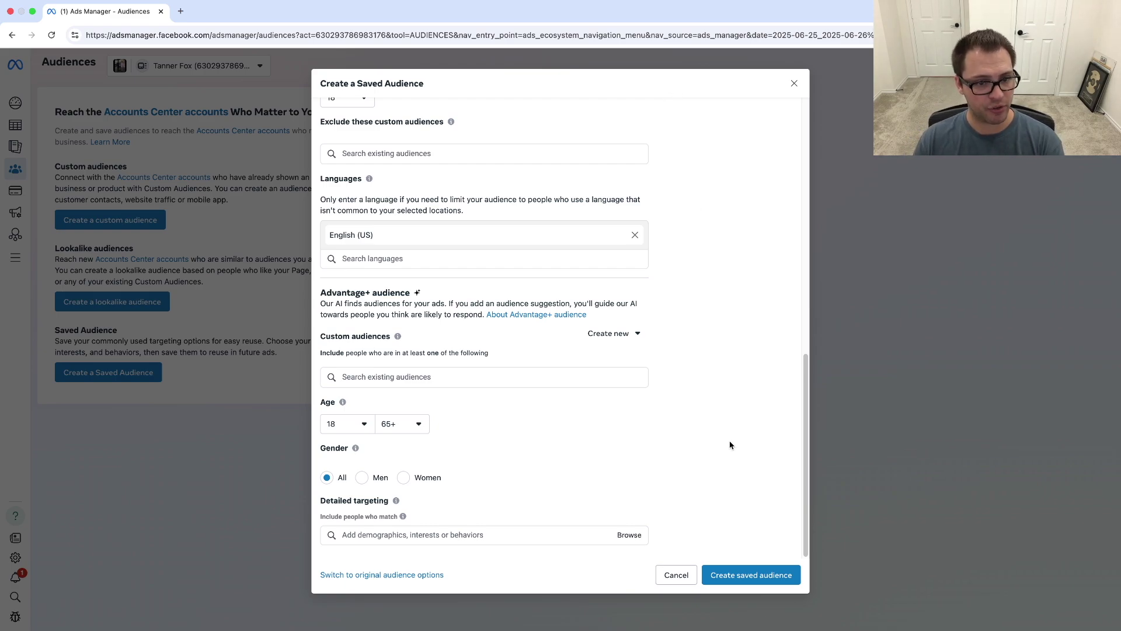
click(365, 431)
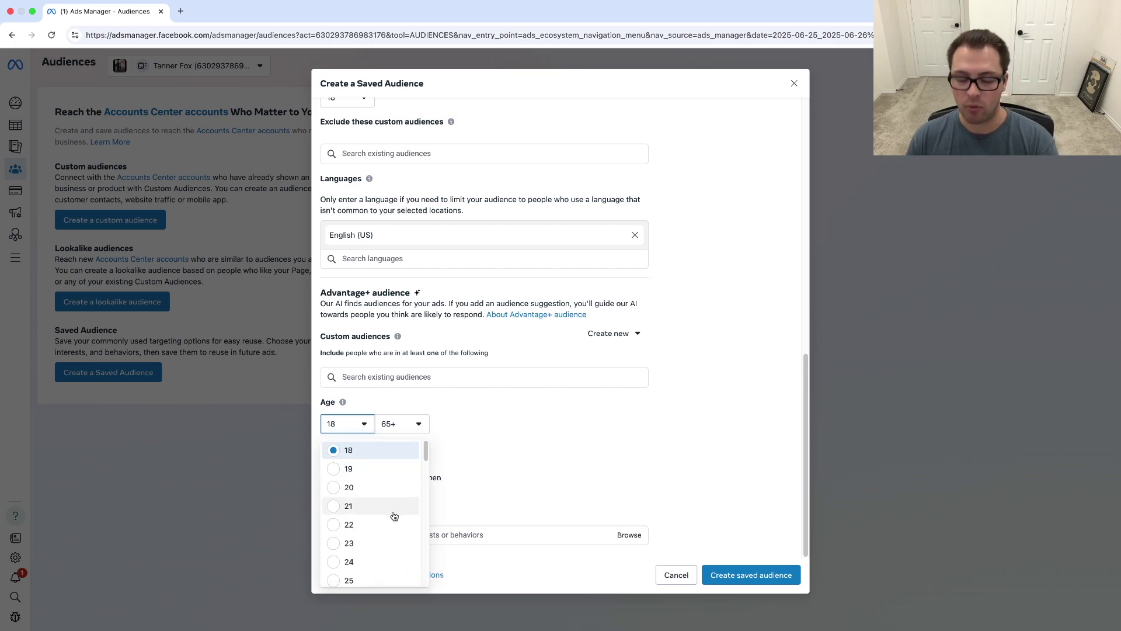
scroll(392, 513, down, 5)
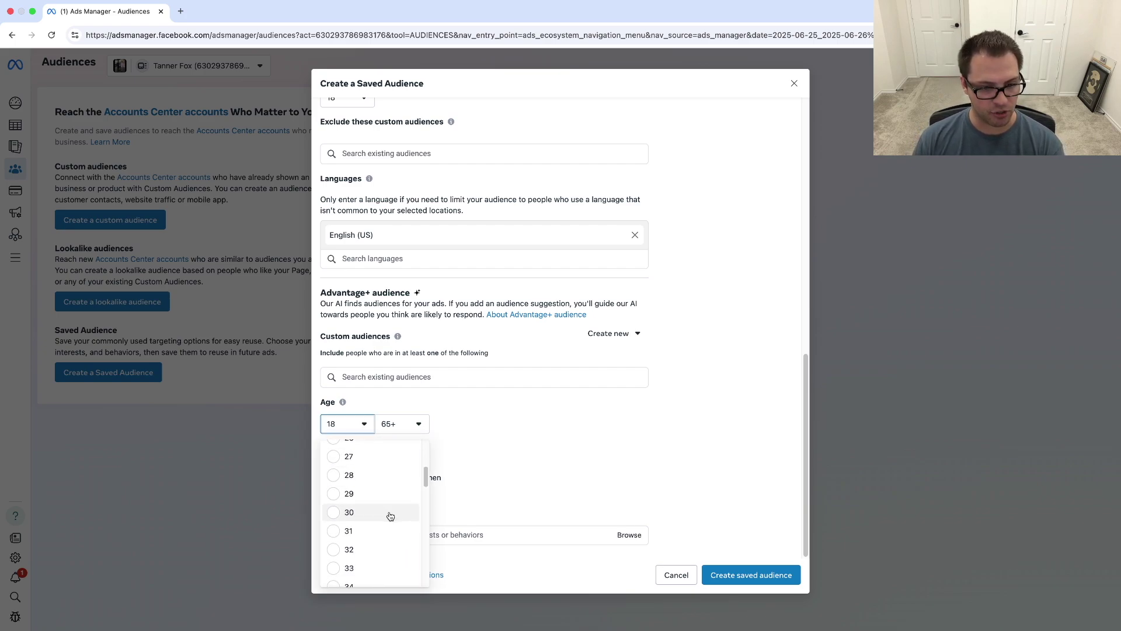
click(334, 514)
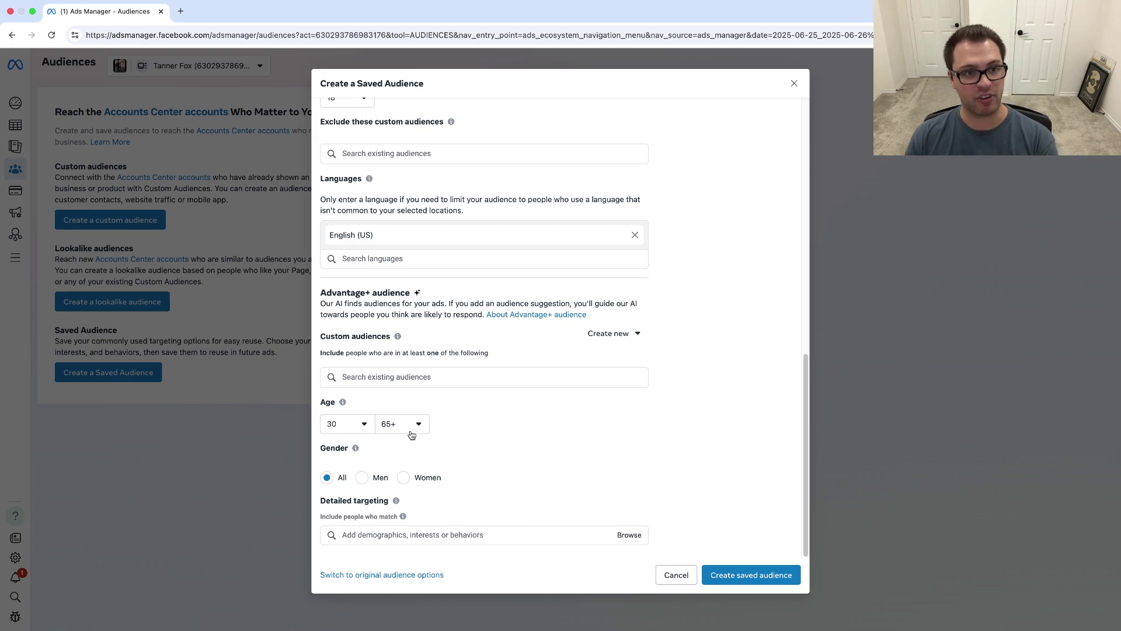
scroll(484, 451, up, 10)
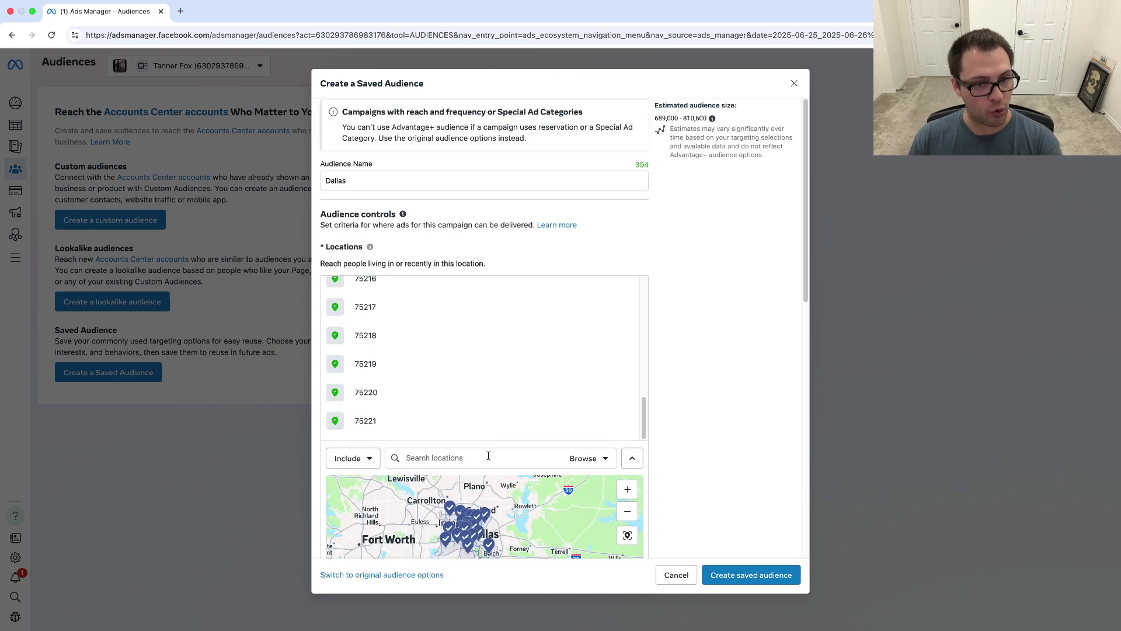
scroll(695, 416, down, 4)
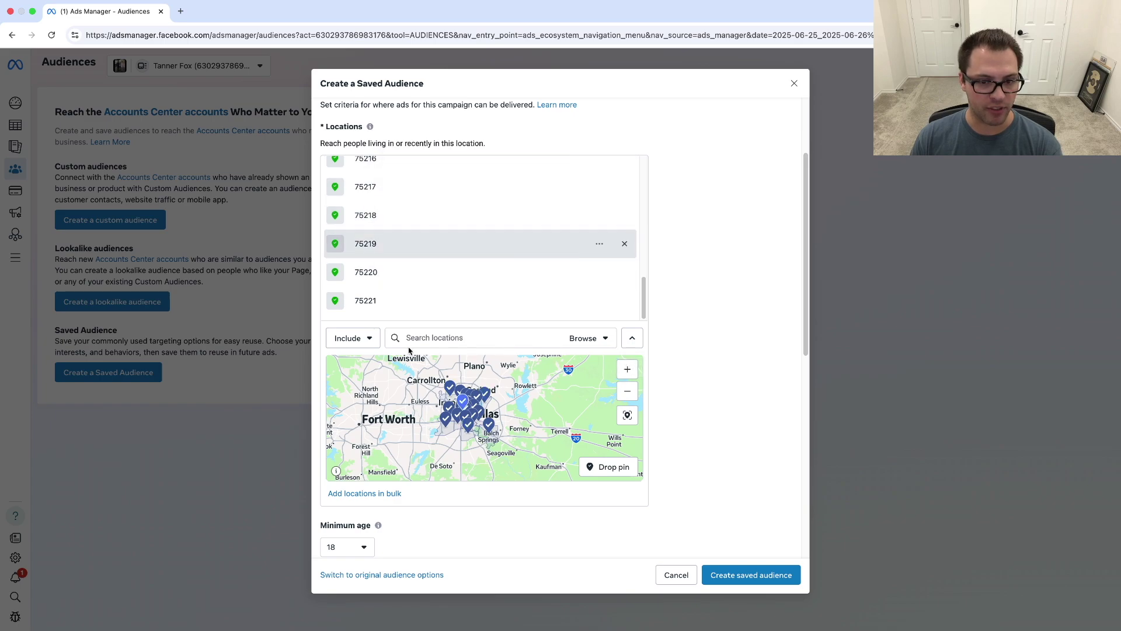
scroll(735, 450, down, 1)
scroll(734, 450, down, 7)
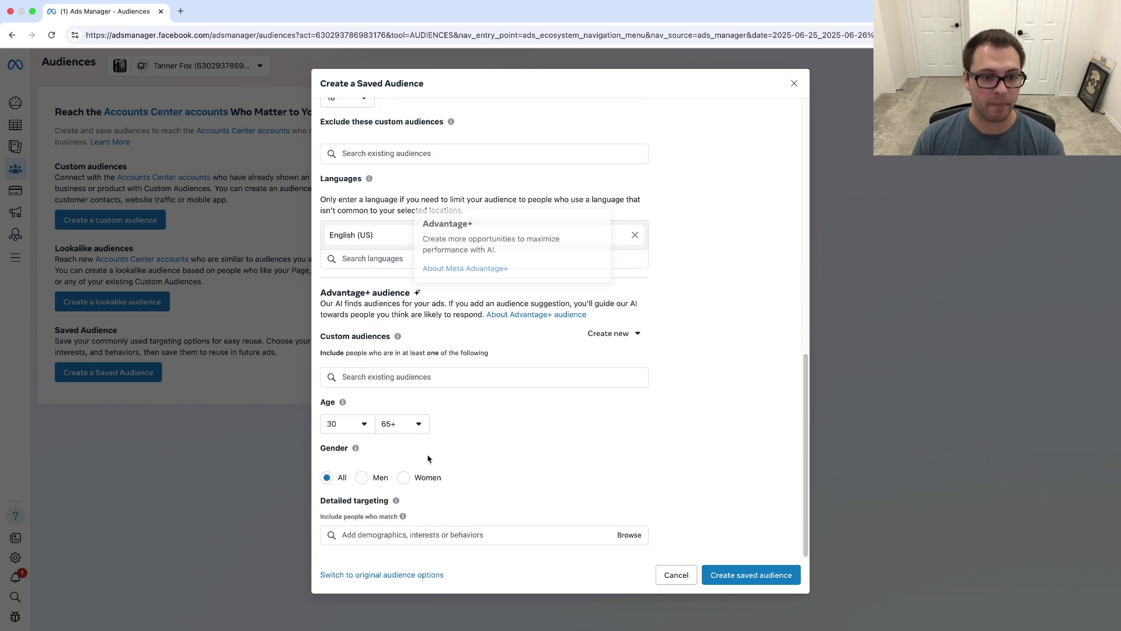
Restrict the audience's gender to Women as a demonstration.
mouse_move(354, 410)
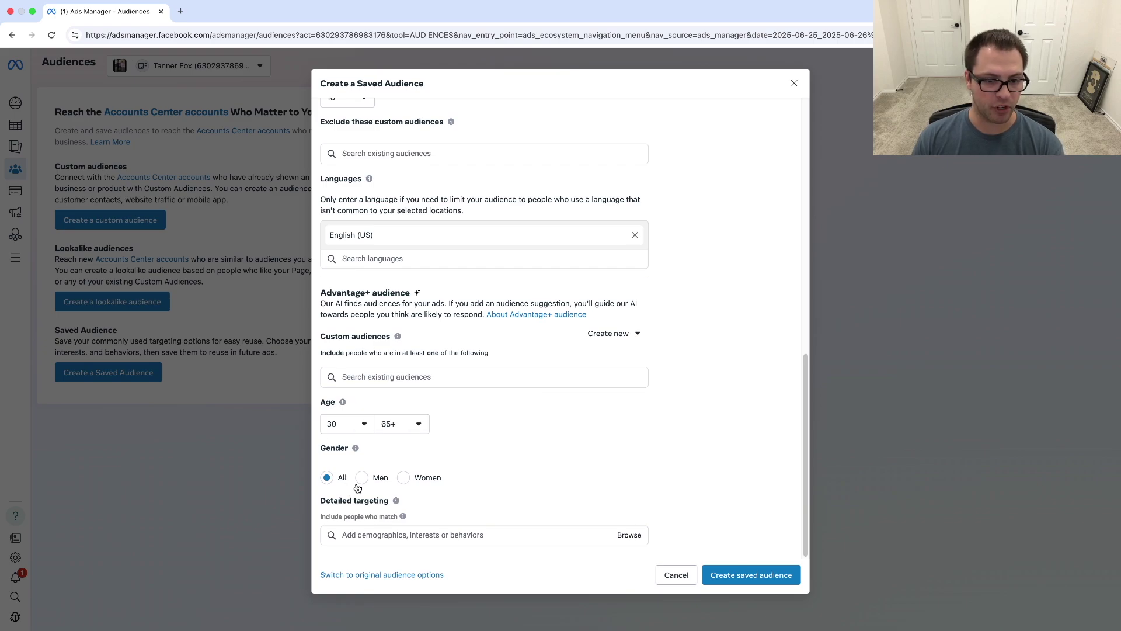
click(403, 477)
scroll(743, 423, up, 15)
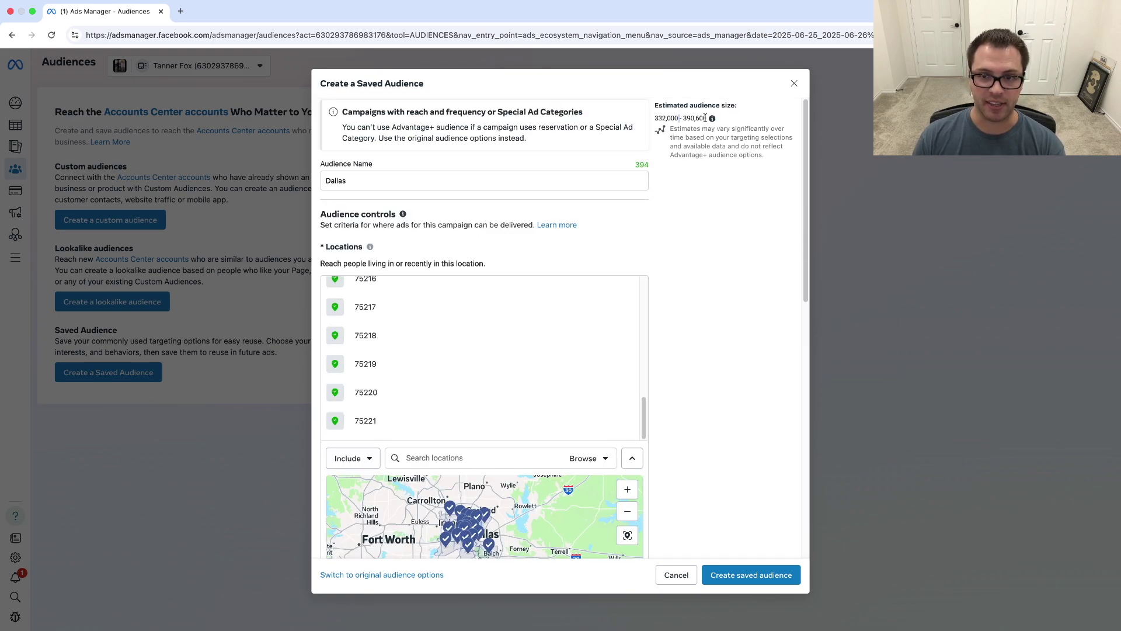
drag(705, 118, 712, 59)
scroll(739, 291, down, 5)
click(739, 371)
scroll(521, 409, down, 5)
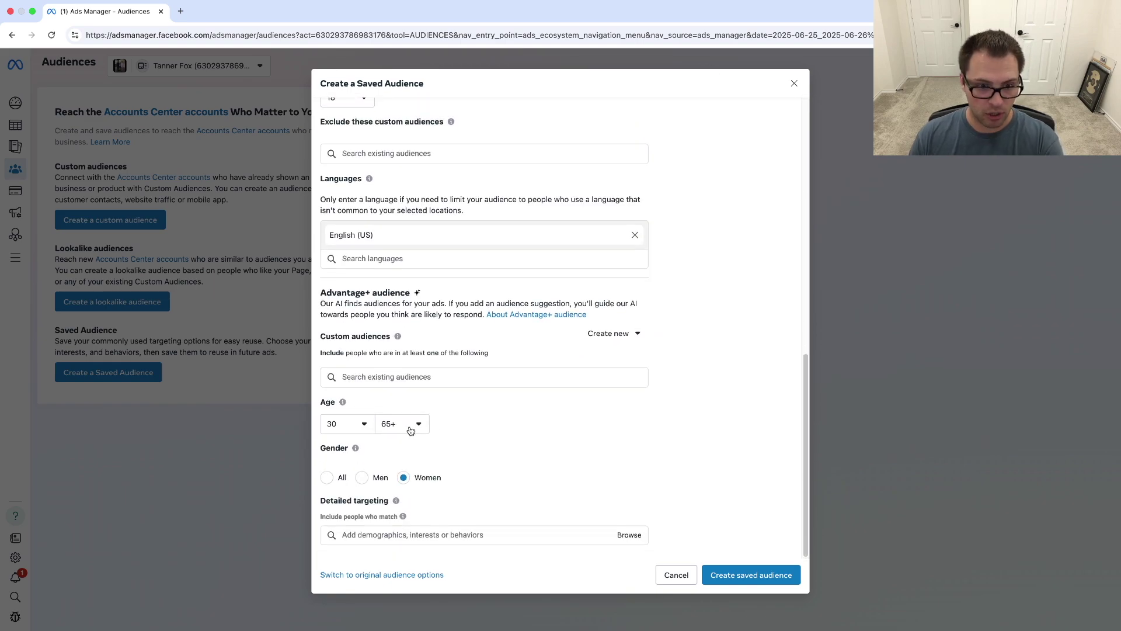
Reset the minimum age to 18 and gender back to All.
click(363, 430)
scroll(347, 473, up, 5)
click(346, 443)
click(327, 477)
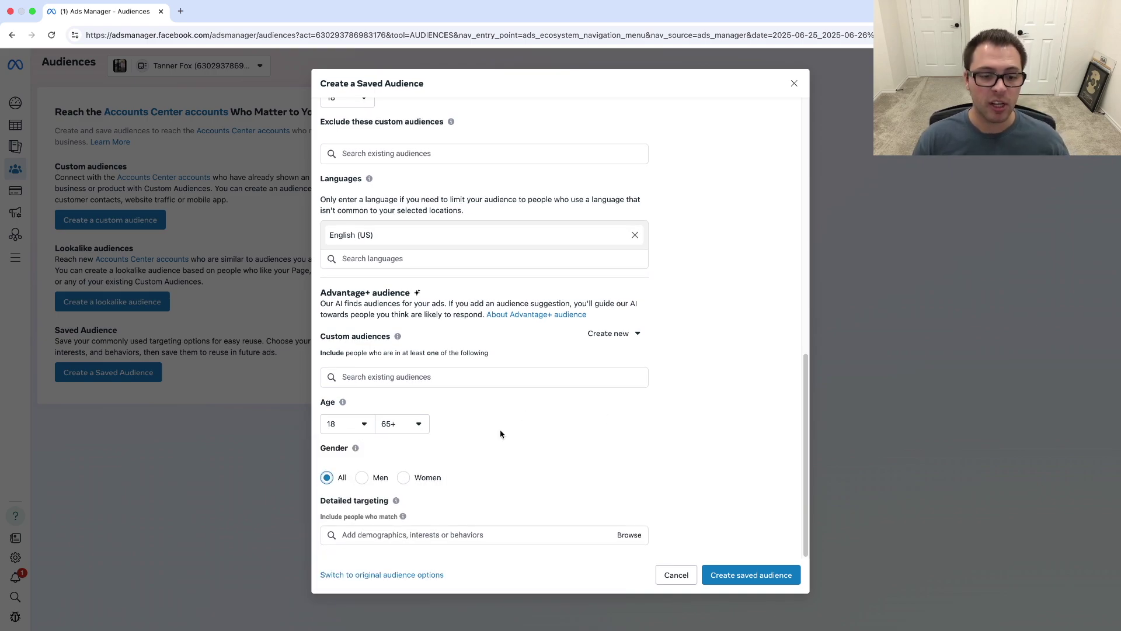
Search 'fi' in Detailed targeting and add the Physical fitness (fitness) interest.
click(371, 536)
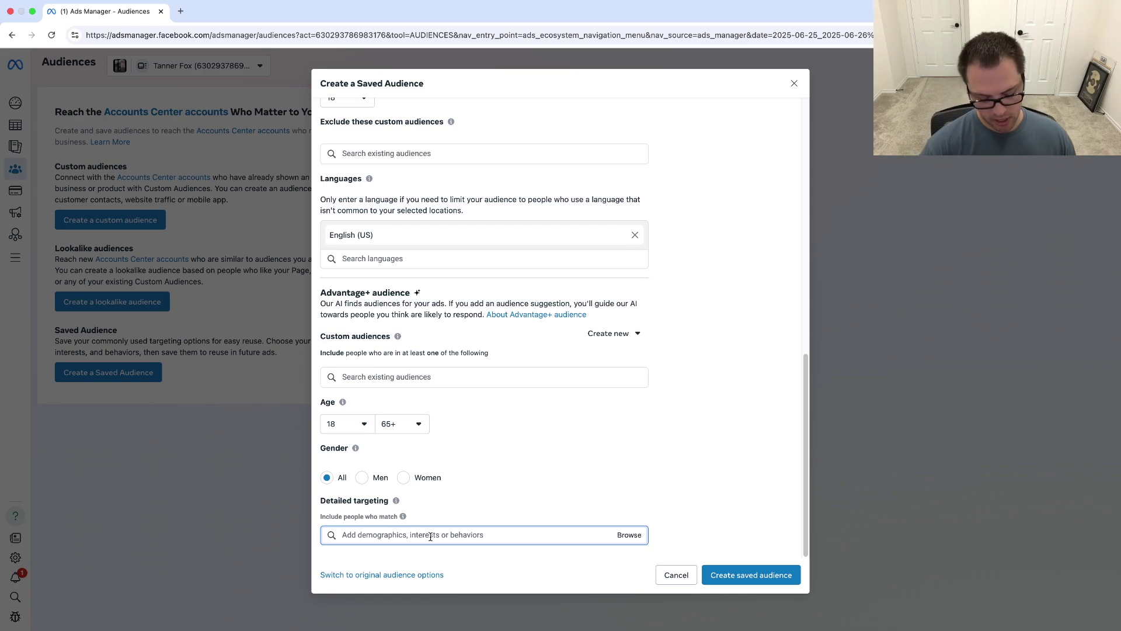
text(fitness)
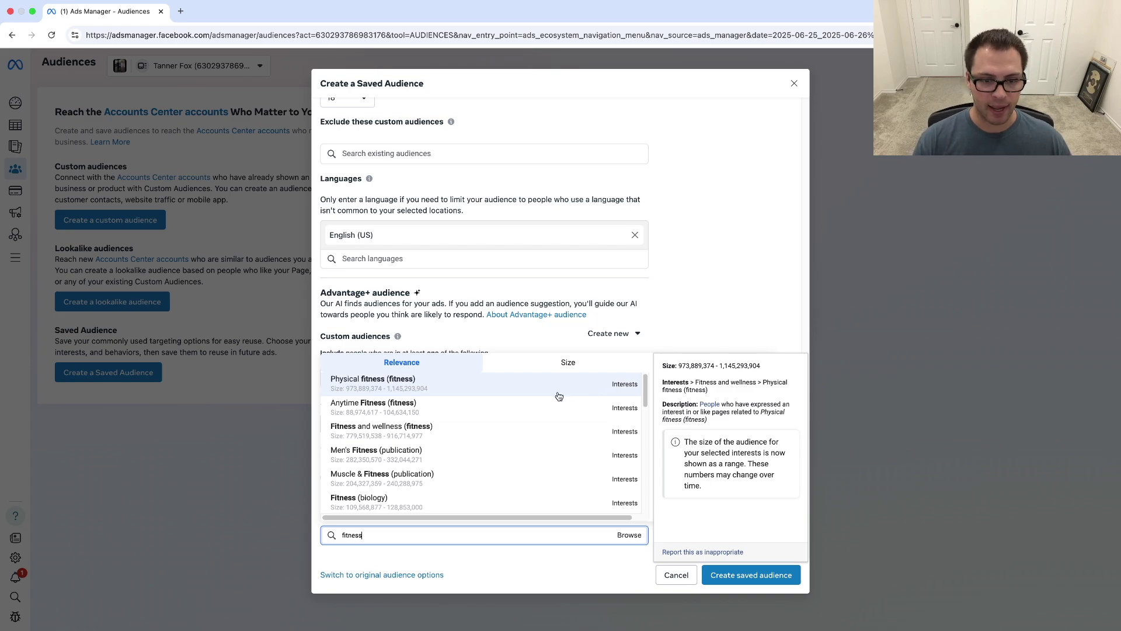
scroll(433, 454, down, 5)
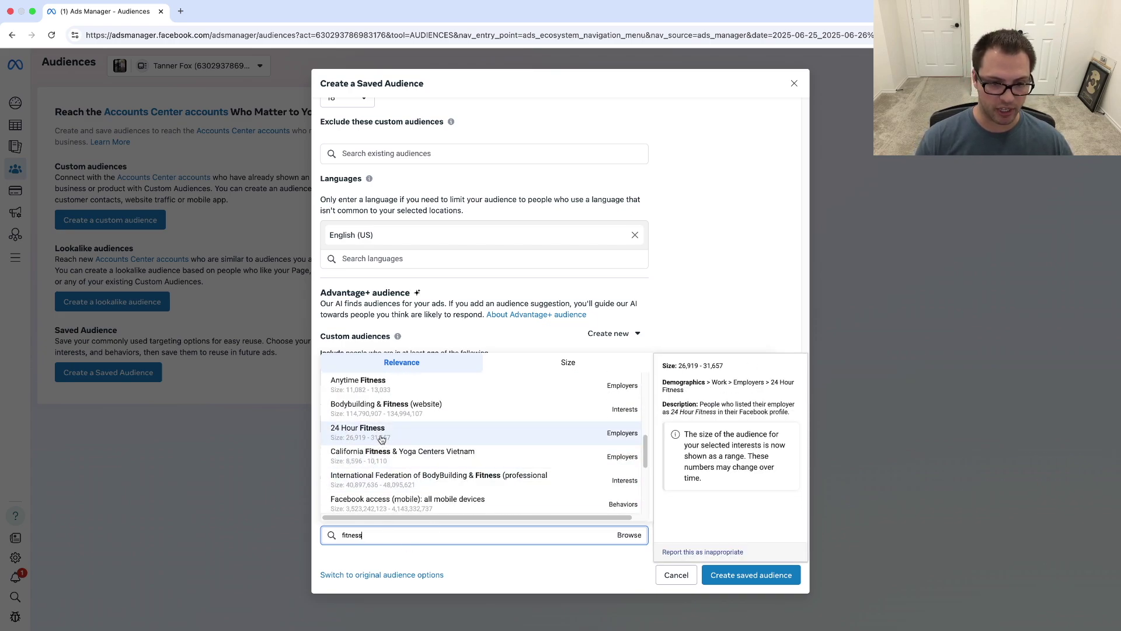
scroll(385, 439, up, 5)
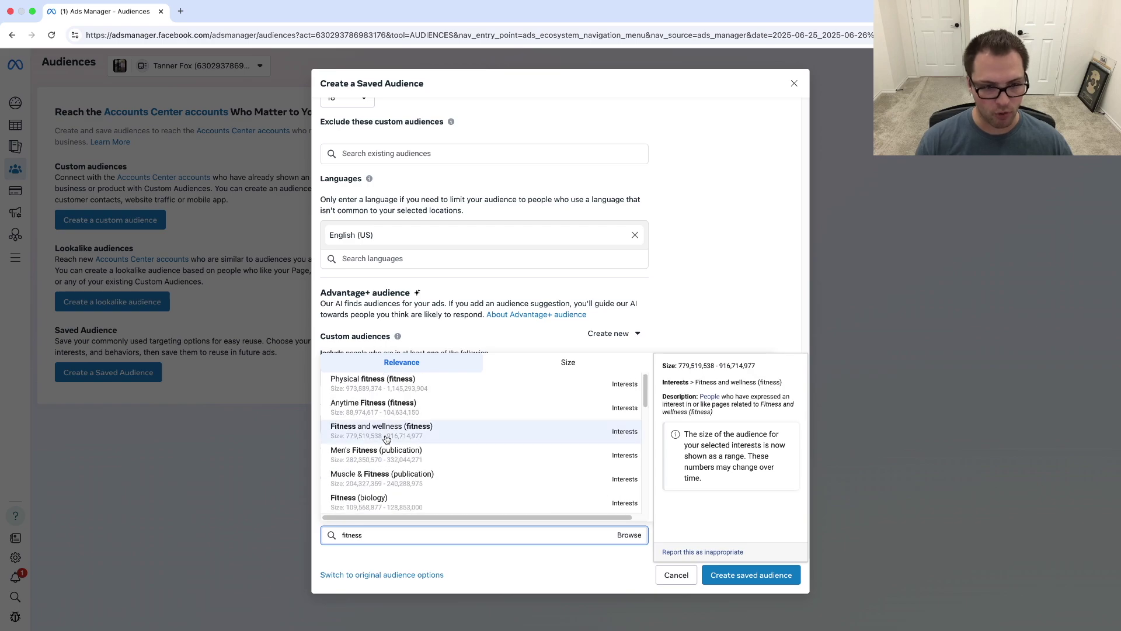
click(375, 388)
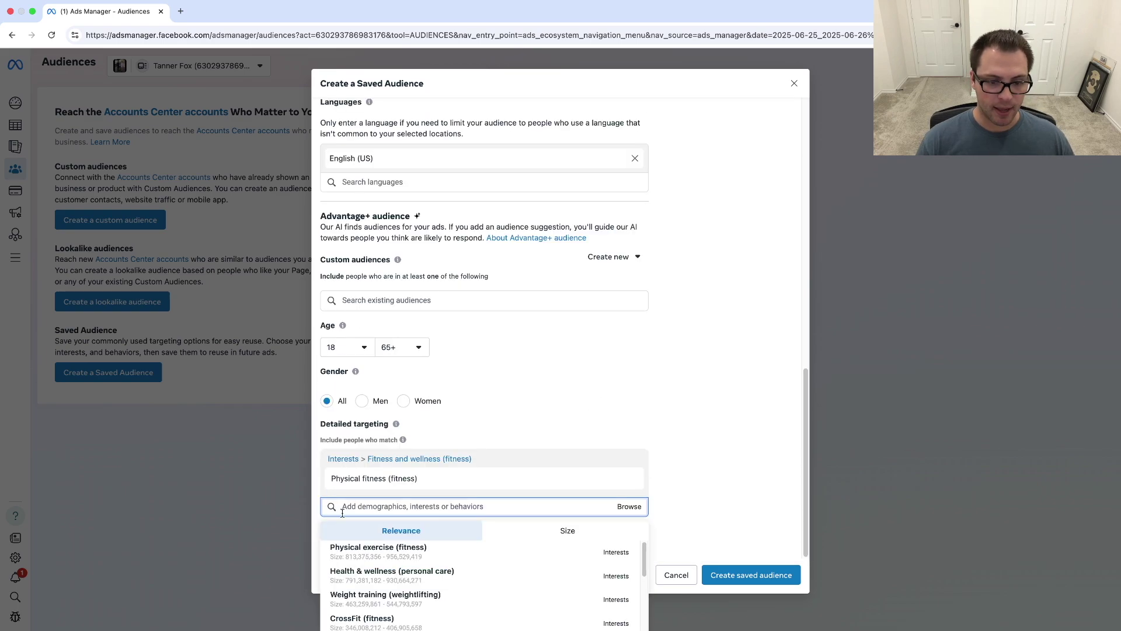
mouse_move(349, 482)
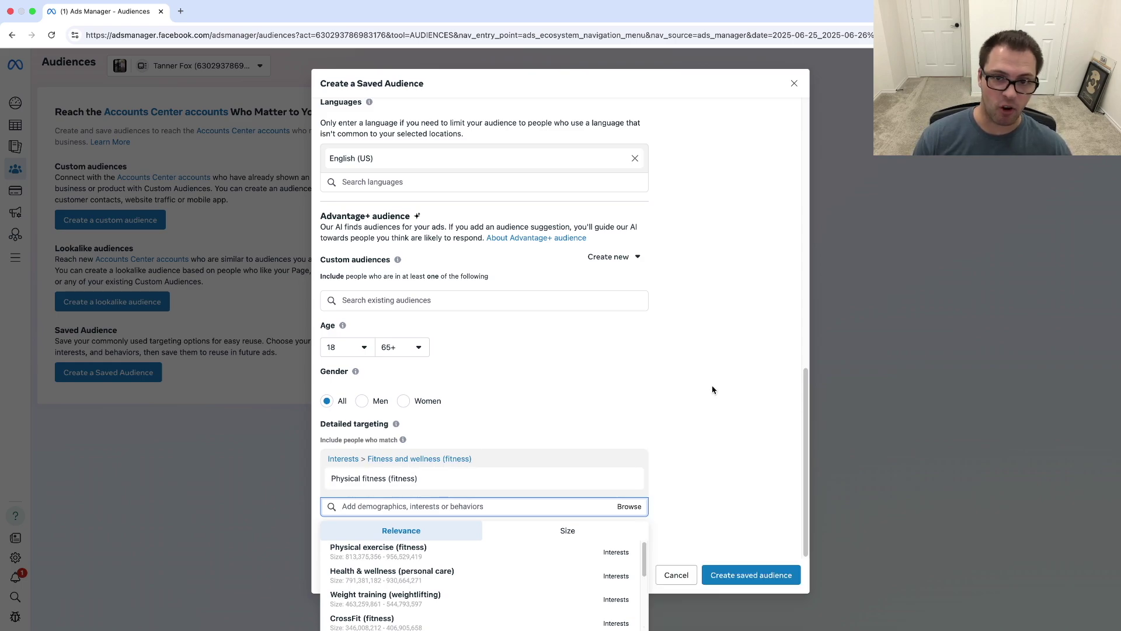
scroll(724, 362, up, 10)
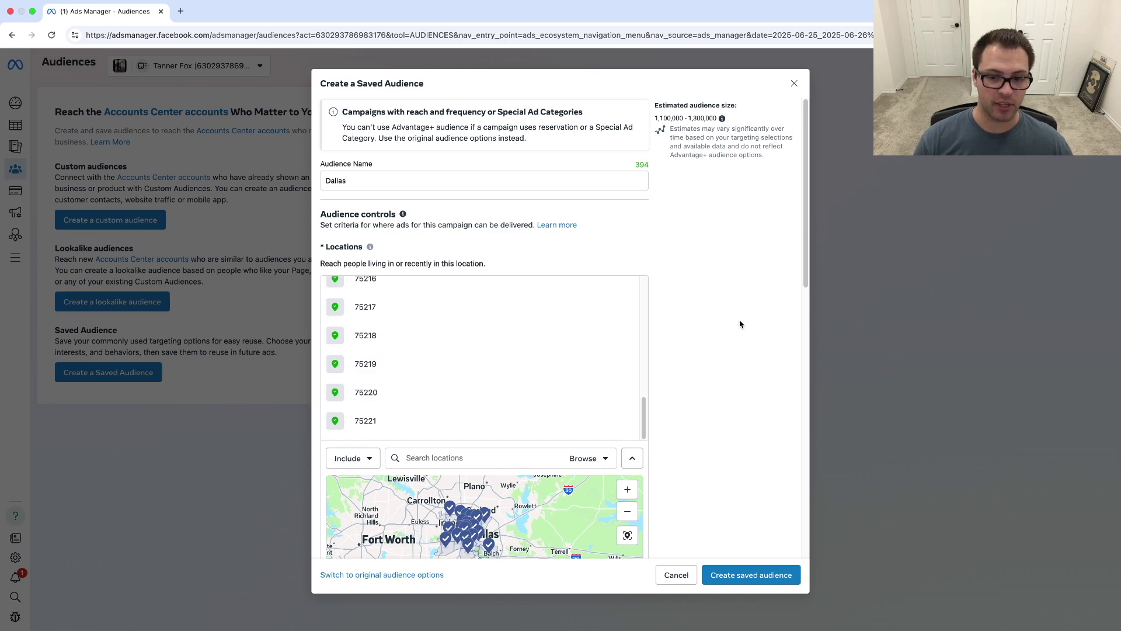
scroll(611, 388, down, 10)
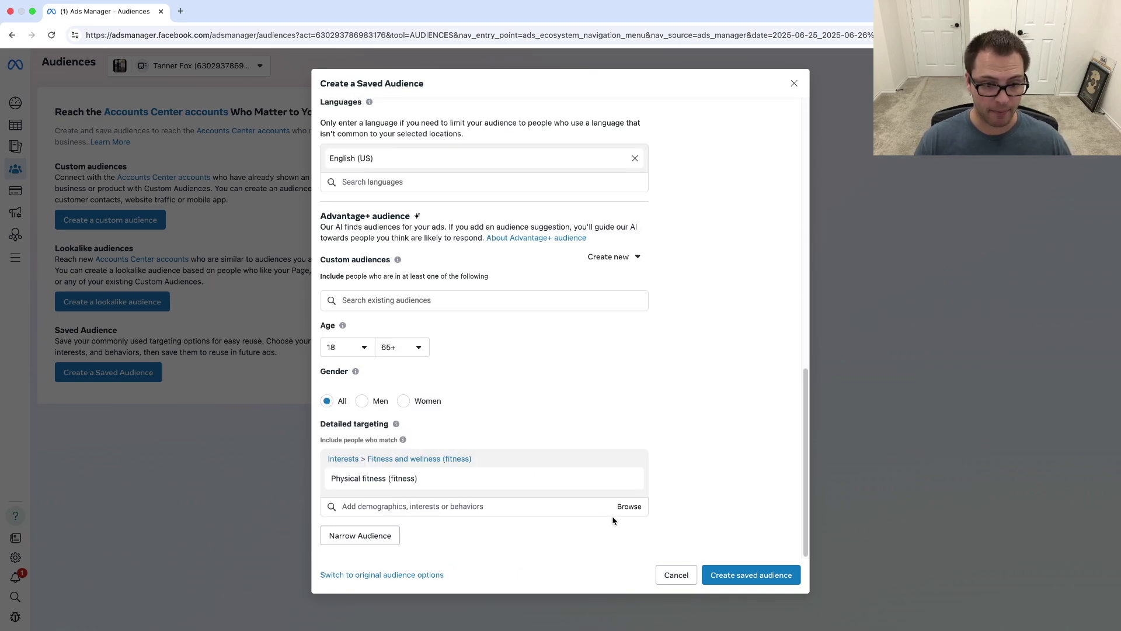
click(629, 507)
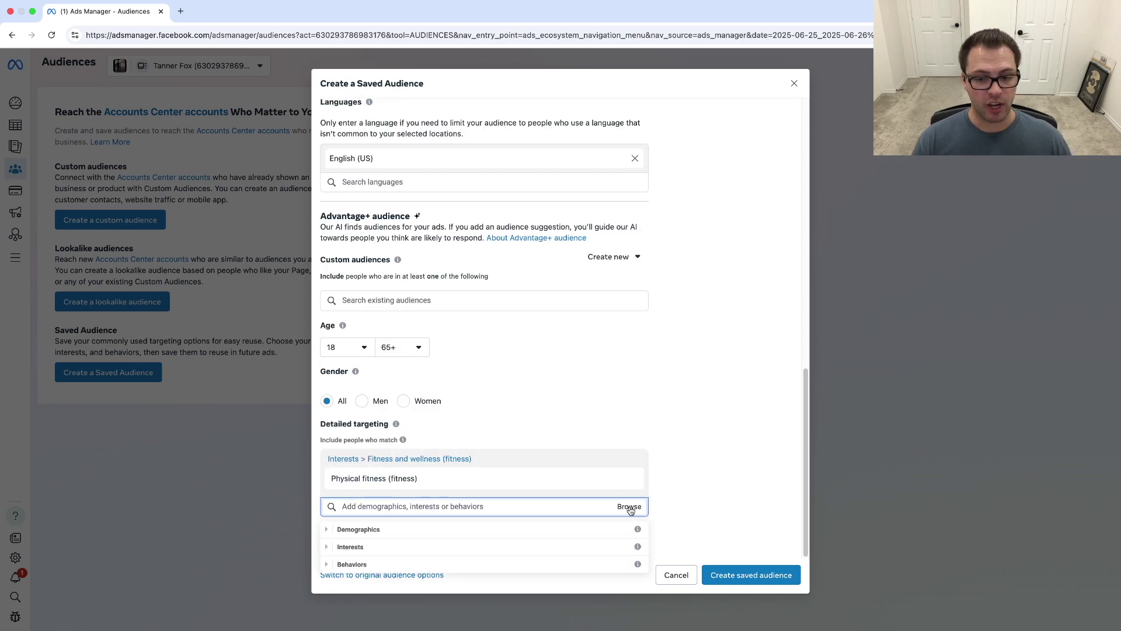
mouse_move(403, 480)
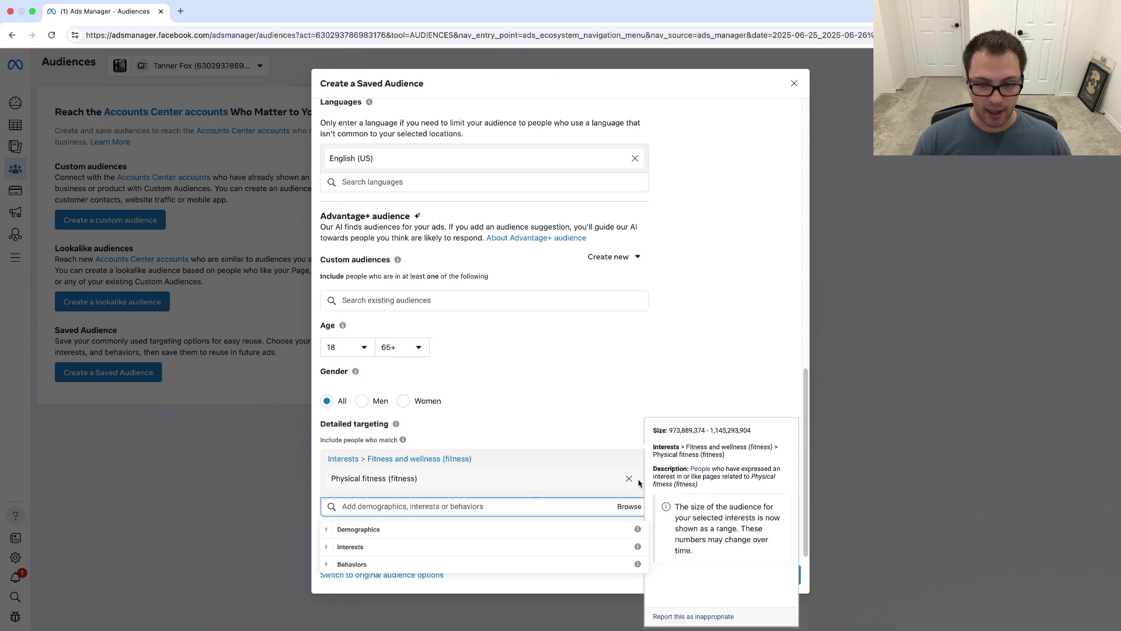
click(629, 478)
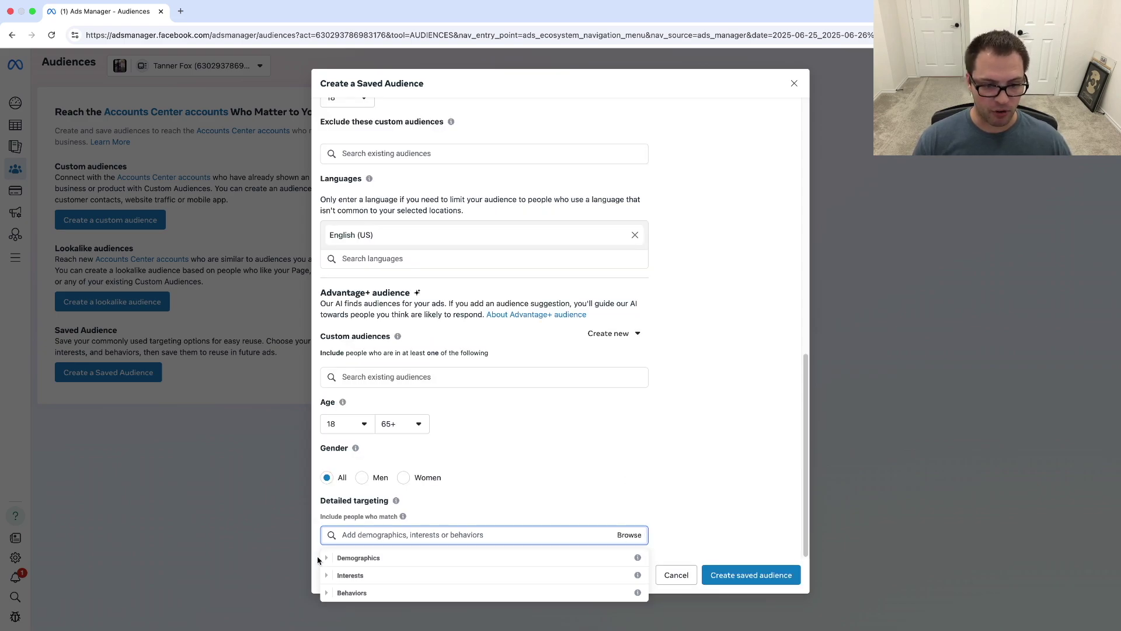
click(327, 558)
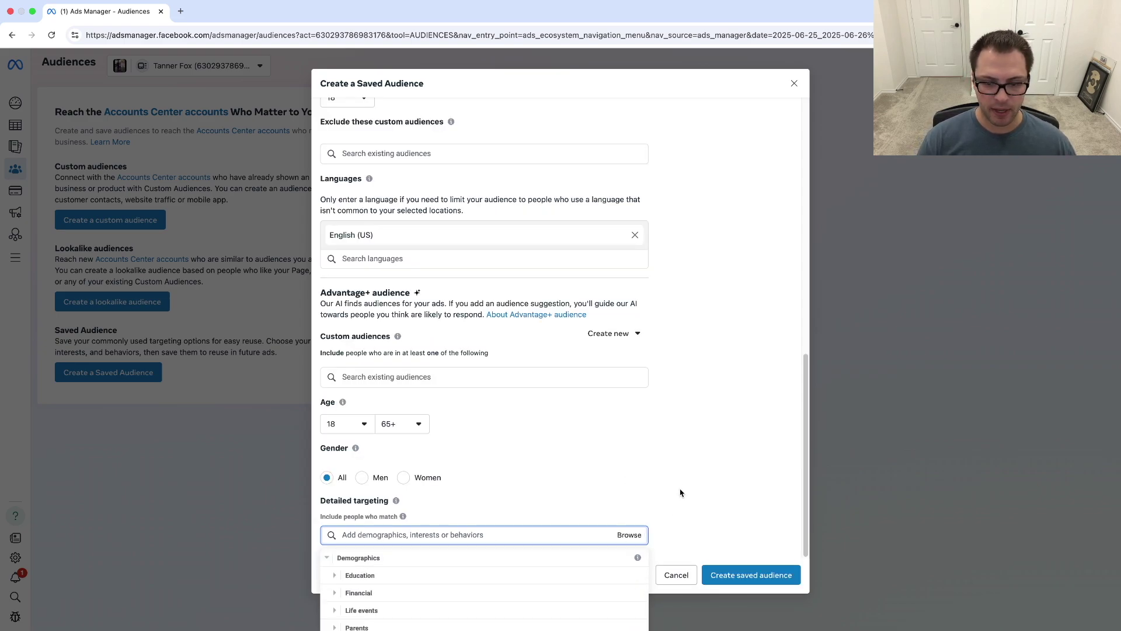
scroll(397, 590, down, 1)
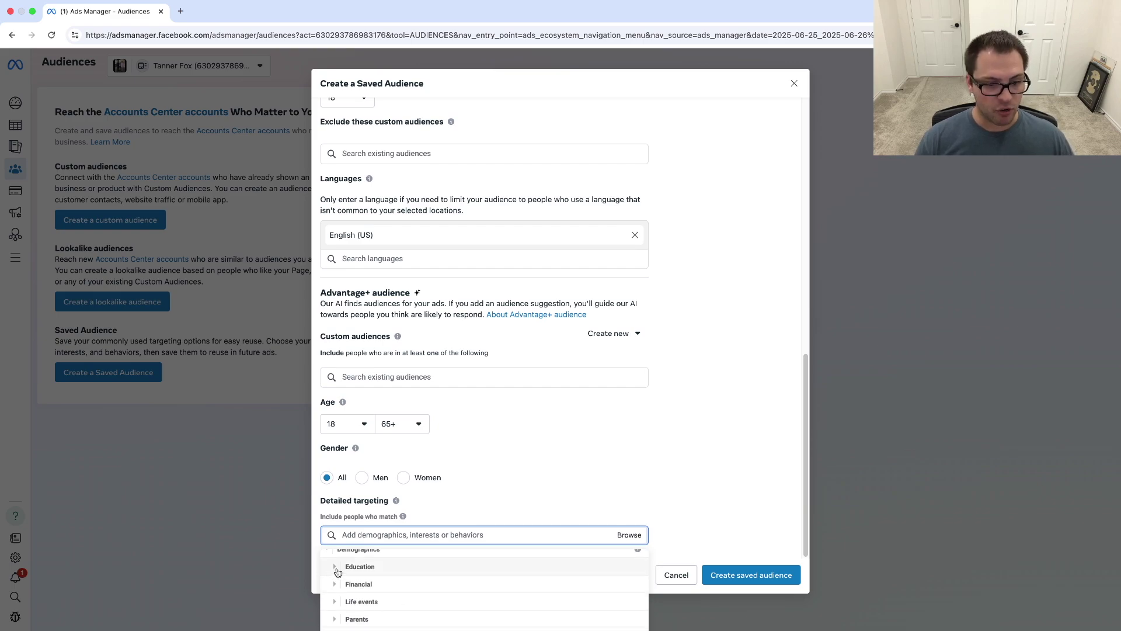
click(340, 584)
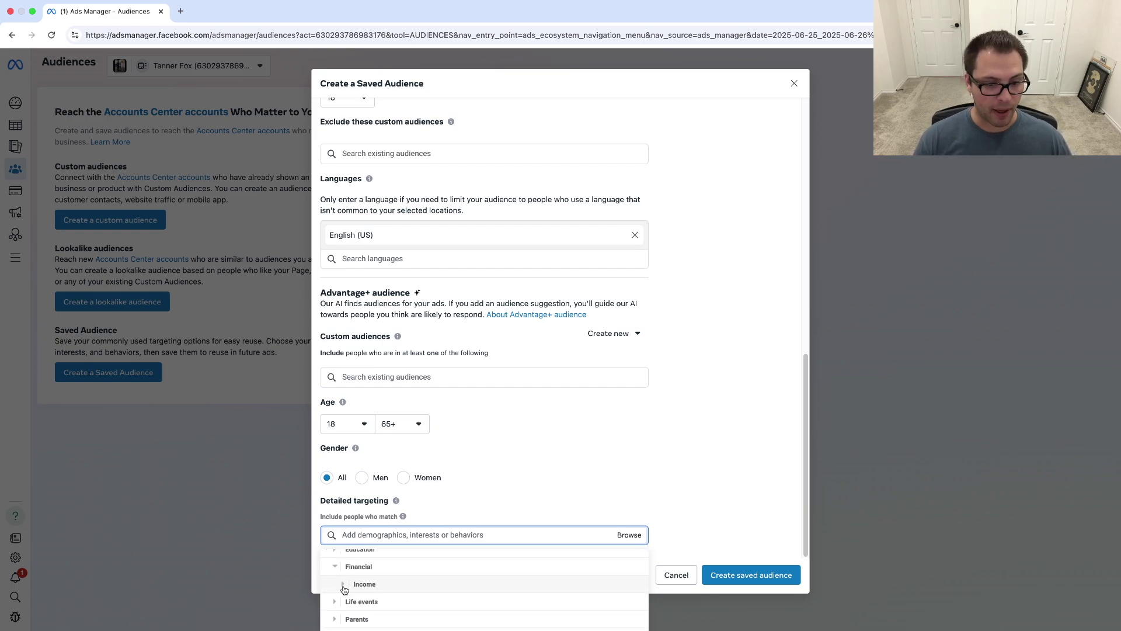
click(338, 602)
mouse_move(444, 589)
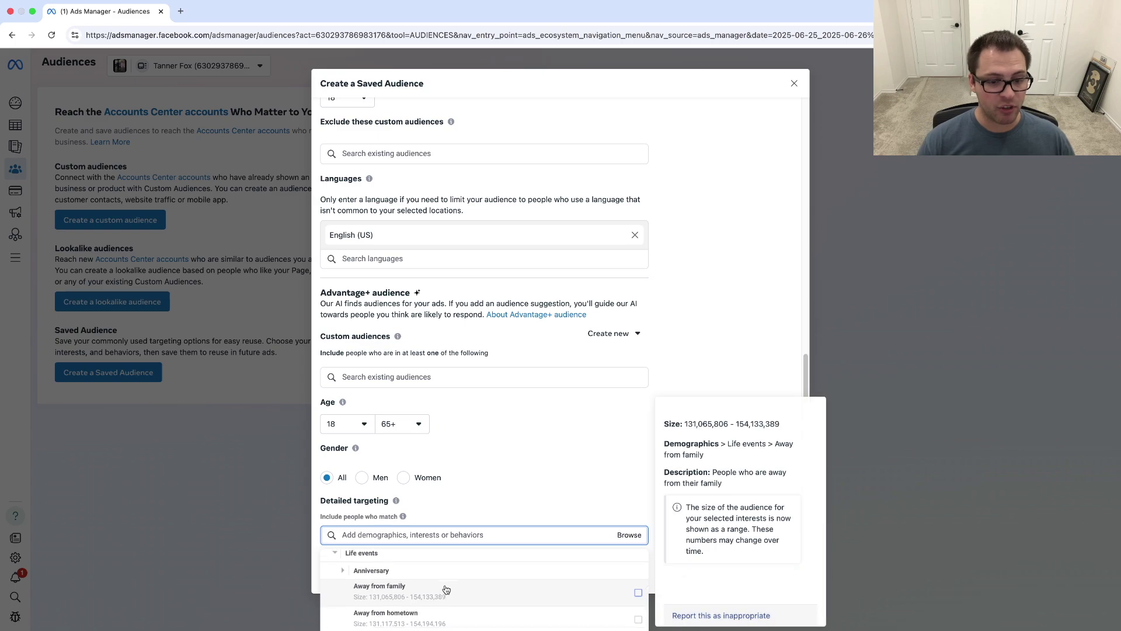
scroll(456, 592, down, 1)
scroll(455, 593, down, 1)
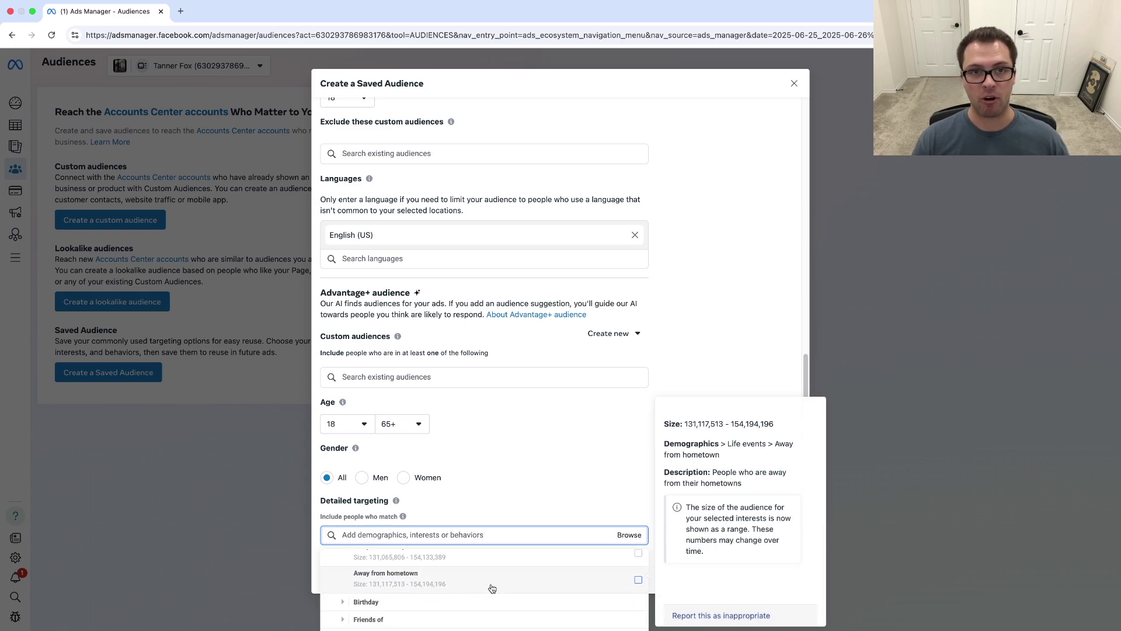
scroll(493, 584, down, 1)
click(450, 580)
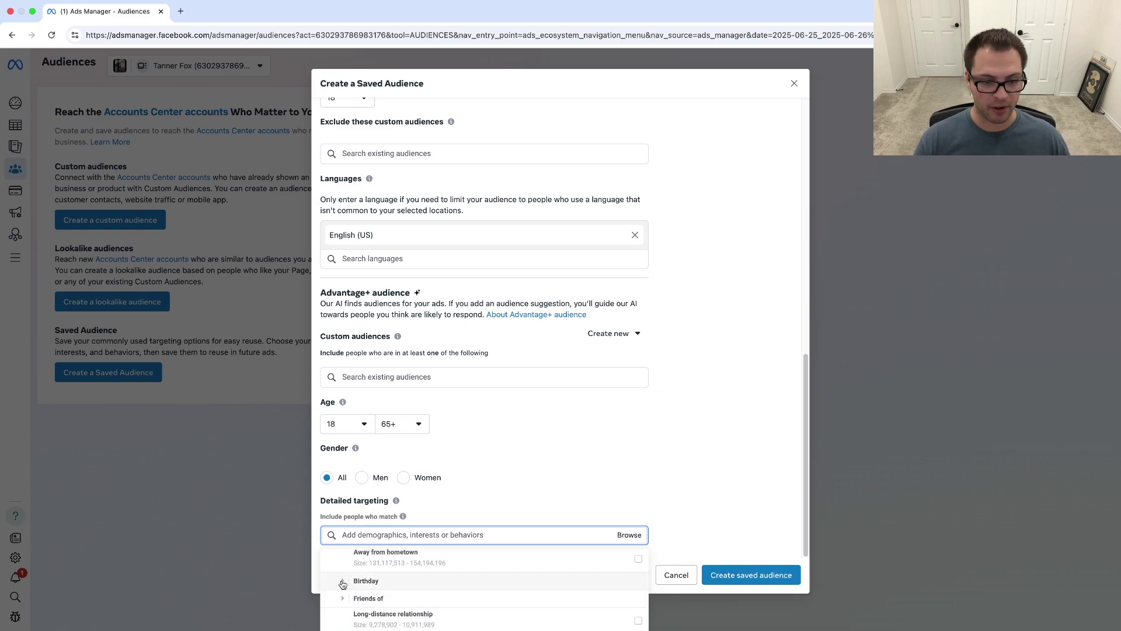
scroll(438, 584, down, 4)
mouse_move(438, 581)
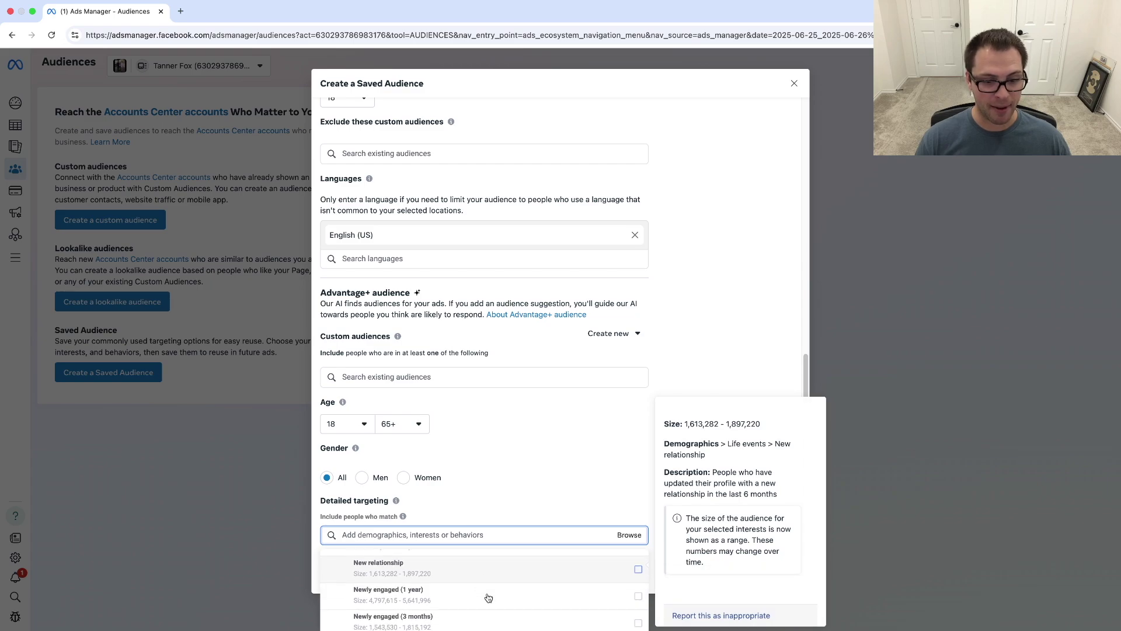
scroll(441, 593, down, 2)
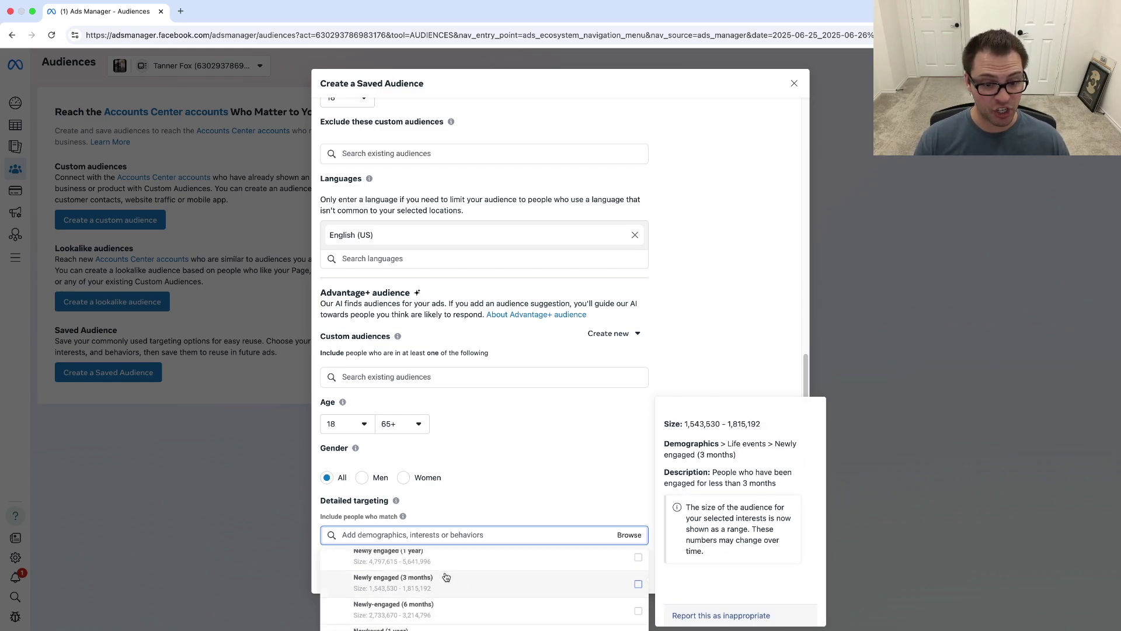
scroll(461, 584, down, 4)
scroll(467, 578, down, 1)
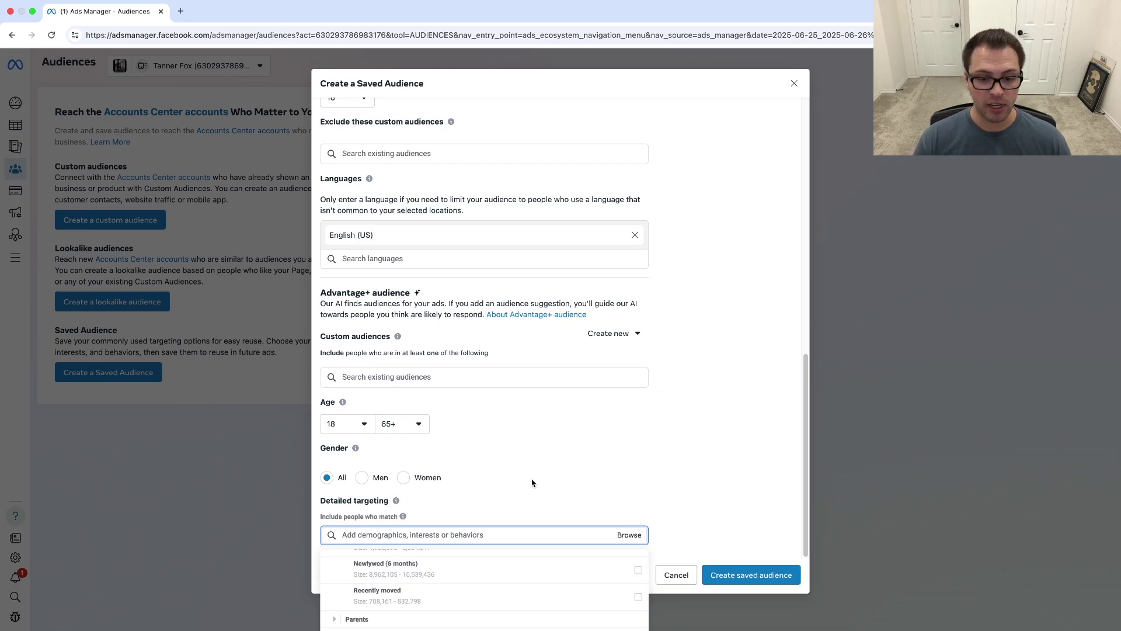
Browse Interests > Fitness and wellness and add Bodybuilding (sport) to detailed targeting.
click(630, 536)
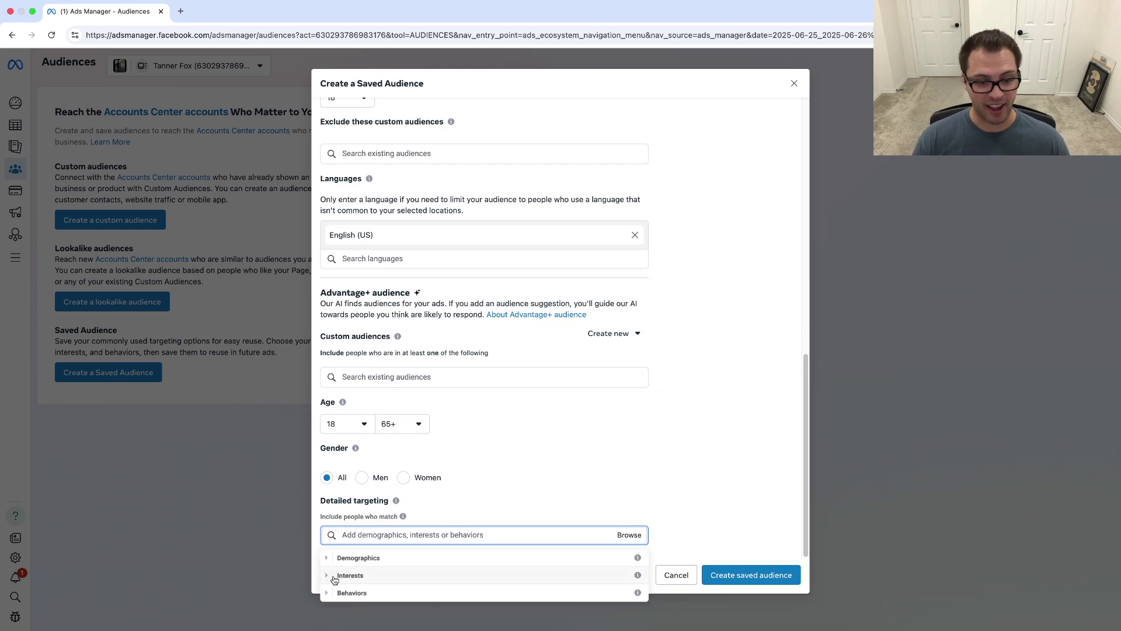
click(327, 577)
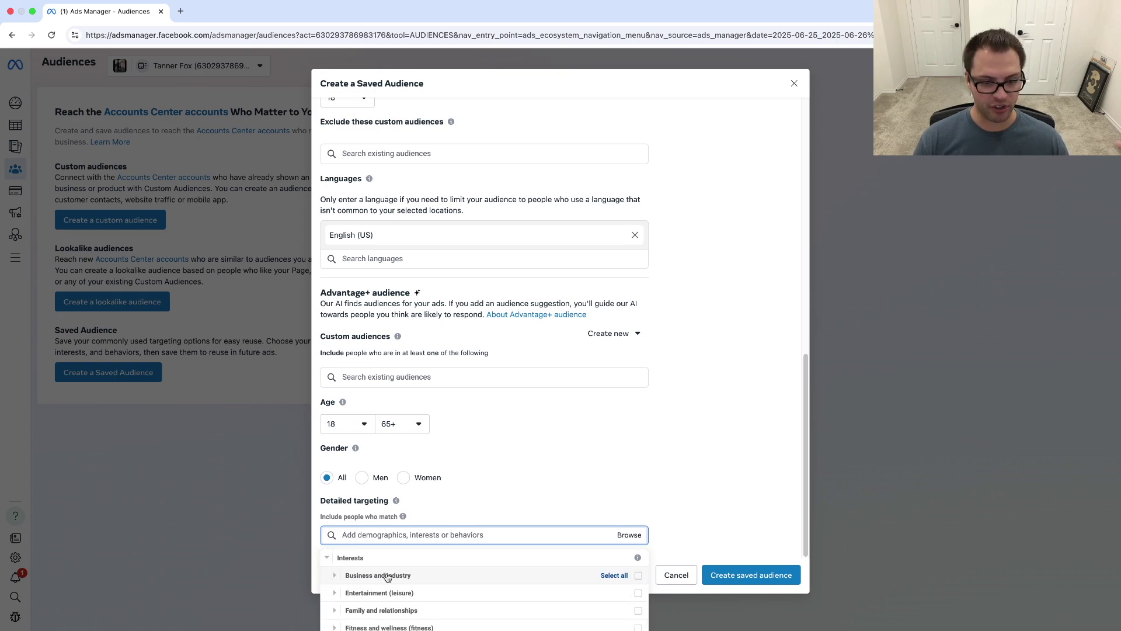
scroll(403, 605, down, 1)
scroll(379, 602, down, 2)
click(336, 585)
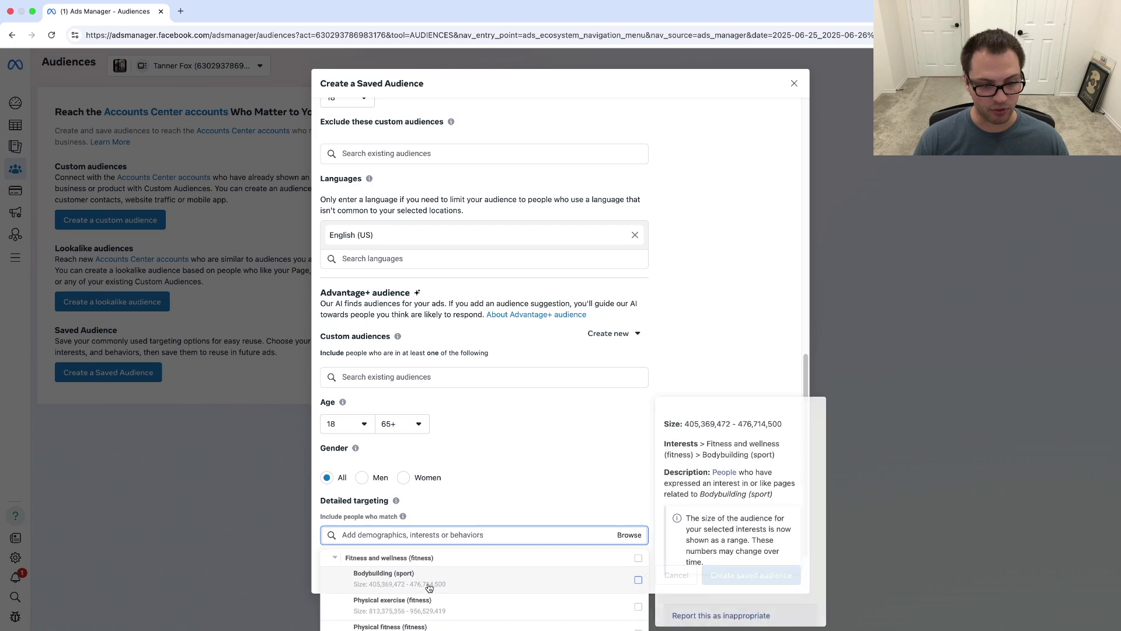
click(637, 578)
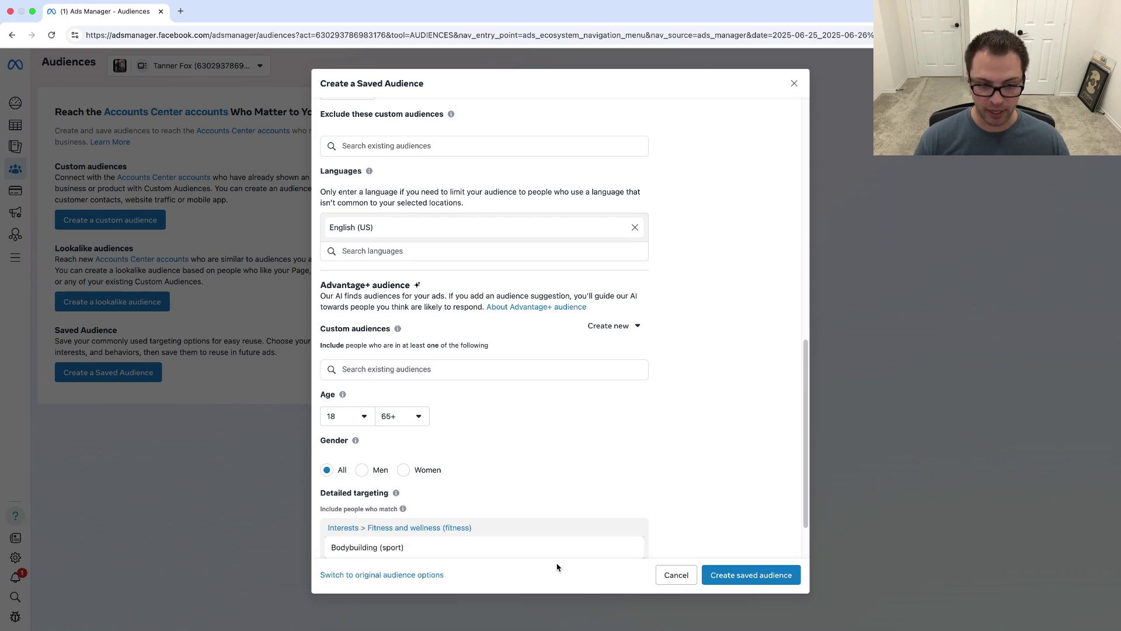
click(591, 503)
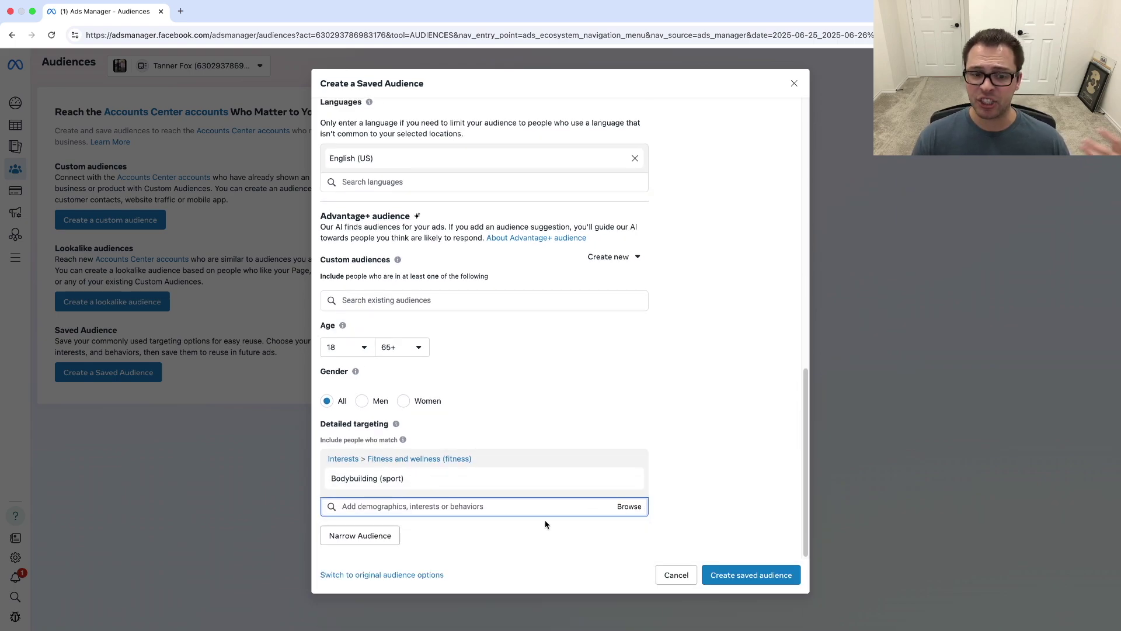
scroll(545, 524, up, 15)
scroll(684, 479, down, 10)
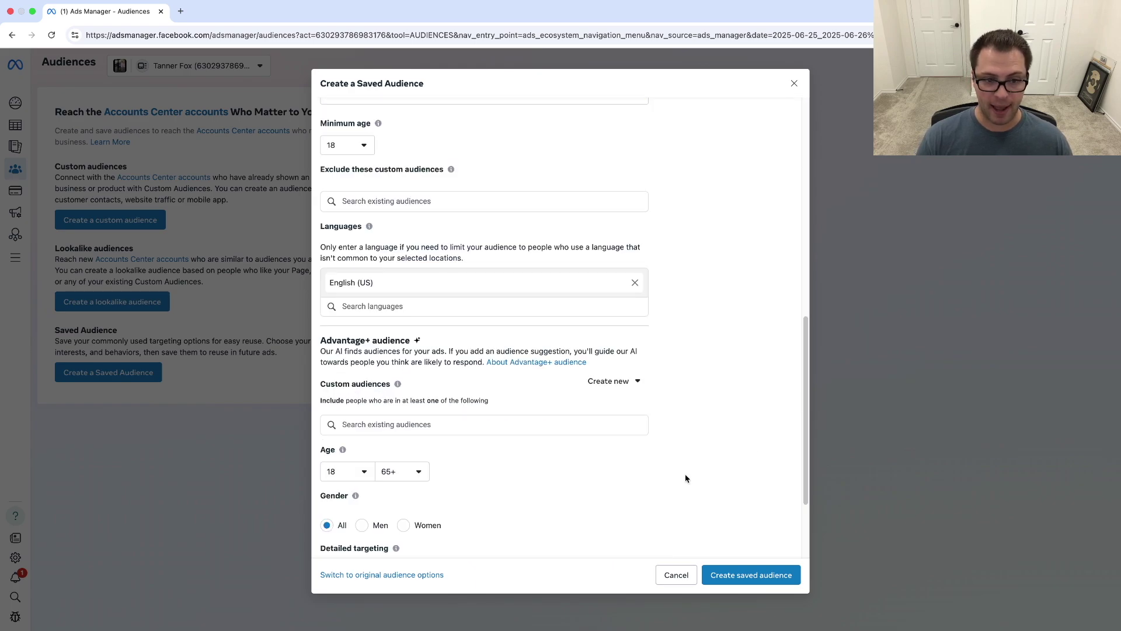
scroll(584, 438, down, 3)
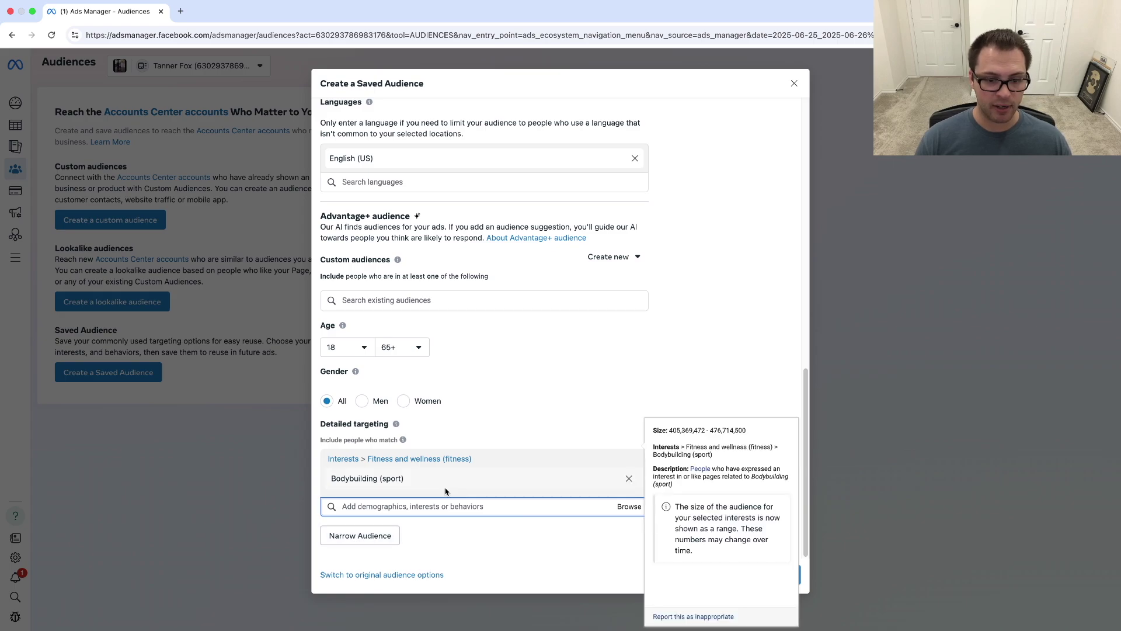
Add Weight training (weightlifting) as an included interest.
click(403, 507)
click(362, 574)
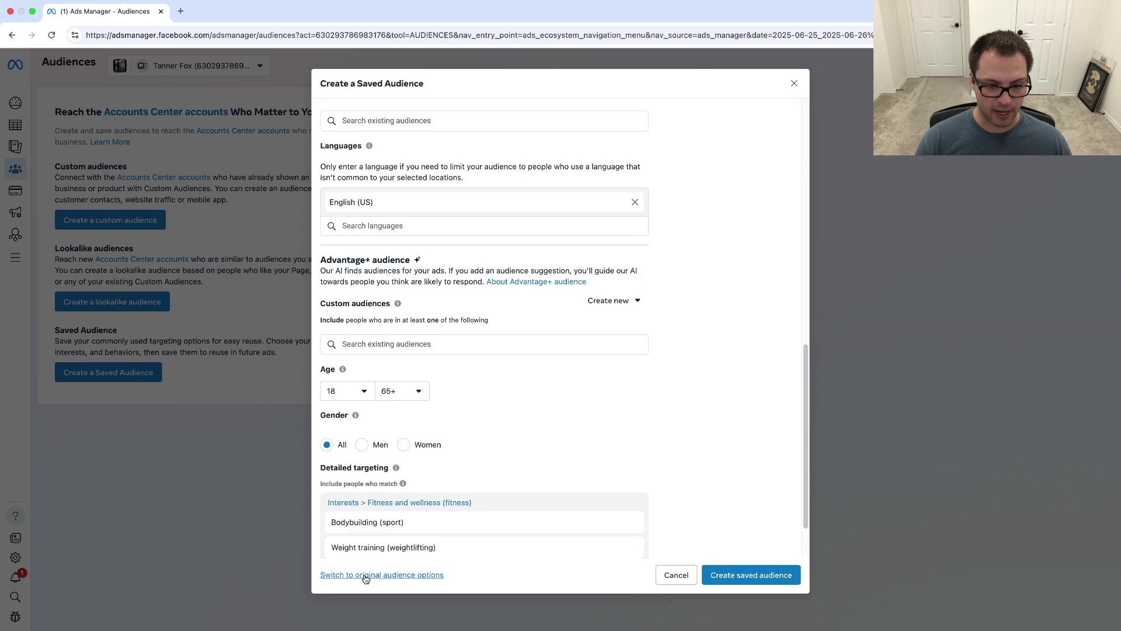
click(411, 536)
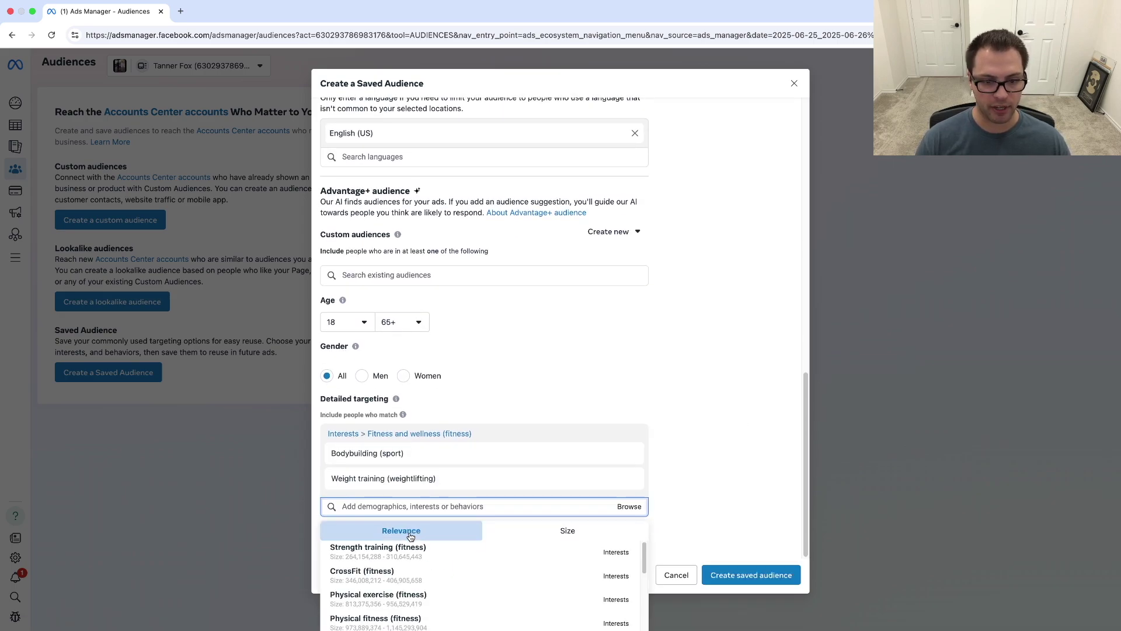
click(554, 380)
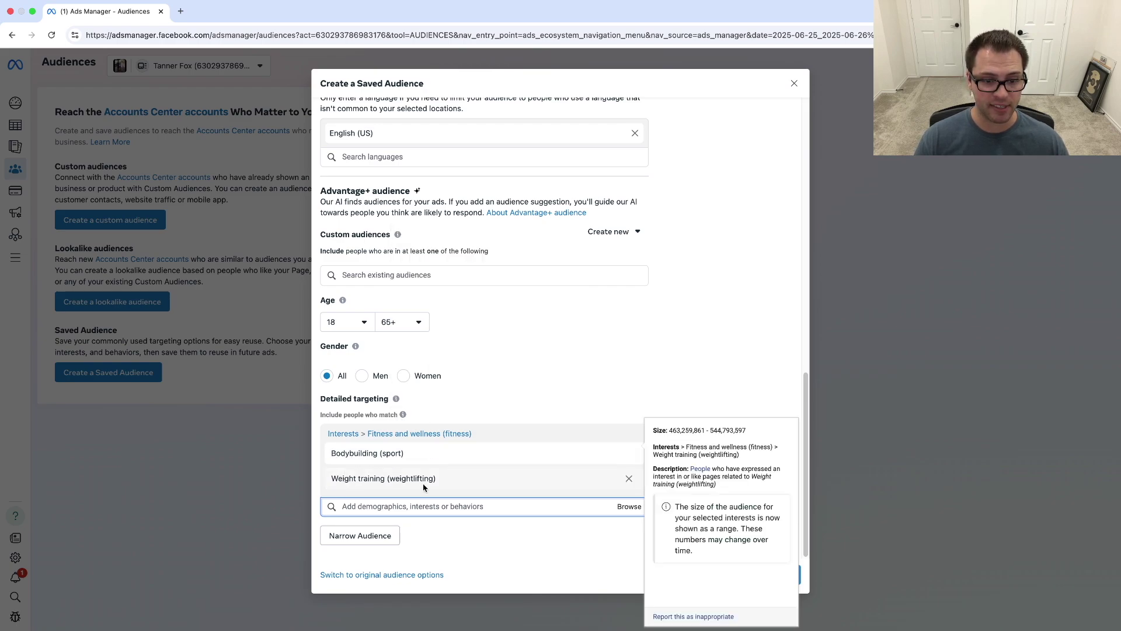
mouse_move(398, 478)
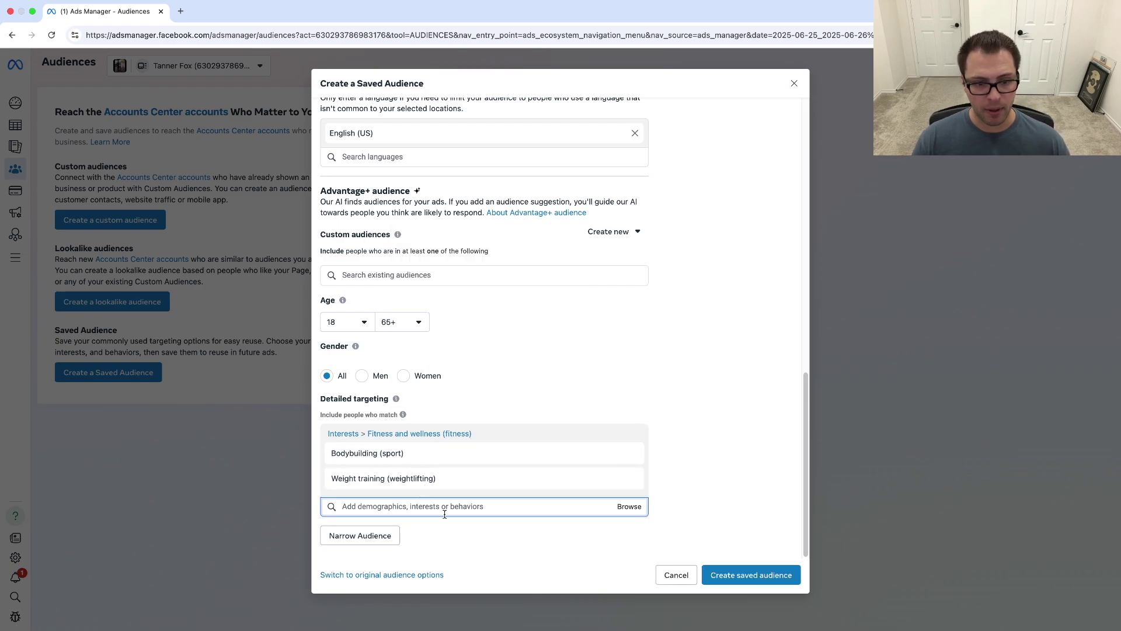
Narrow the audience, moving Bodybuilding (sport) from included interests into the must-also-match group.
click(357, 536)
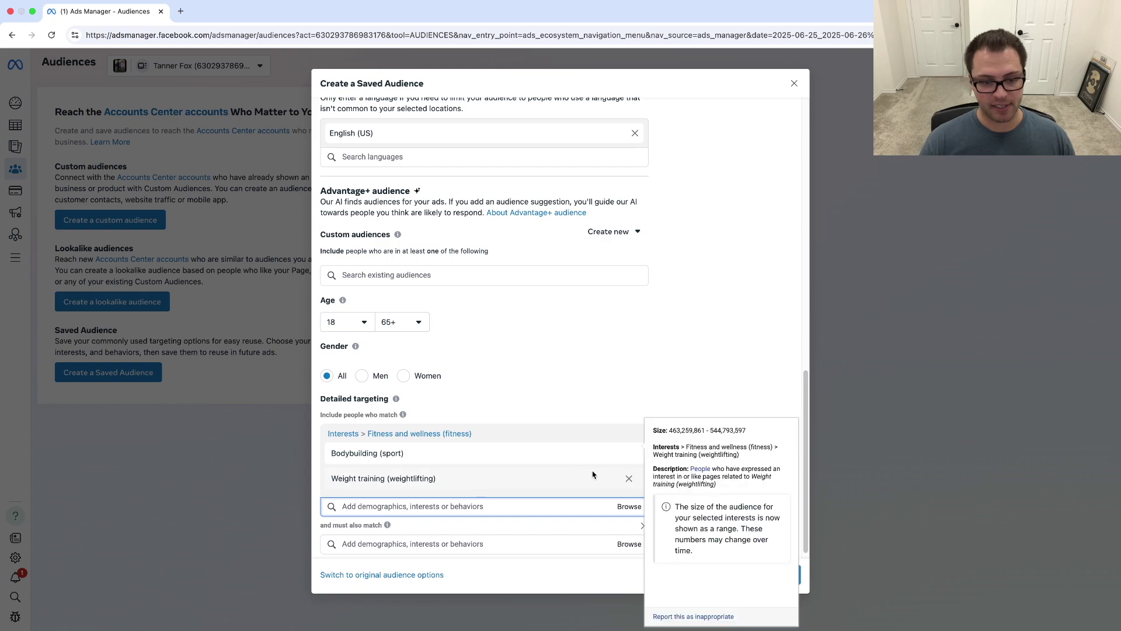
click(631, 454)
click(372, 538)
text(bodyb)
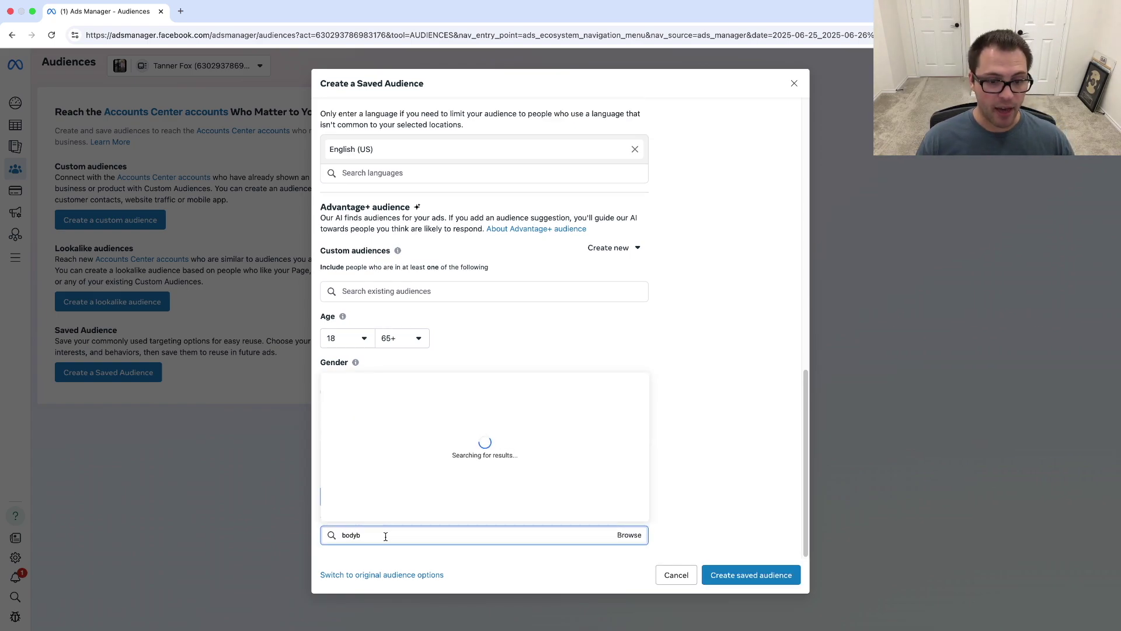
click(372, 384)
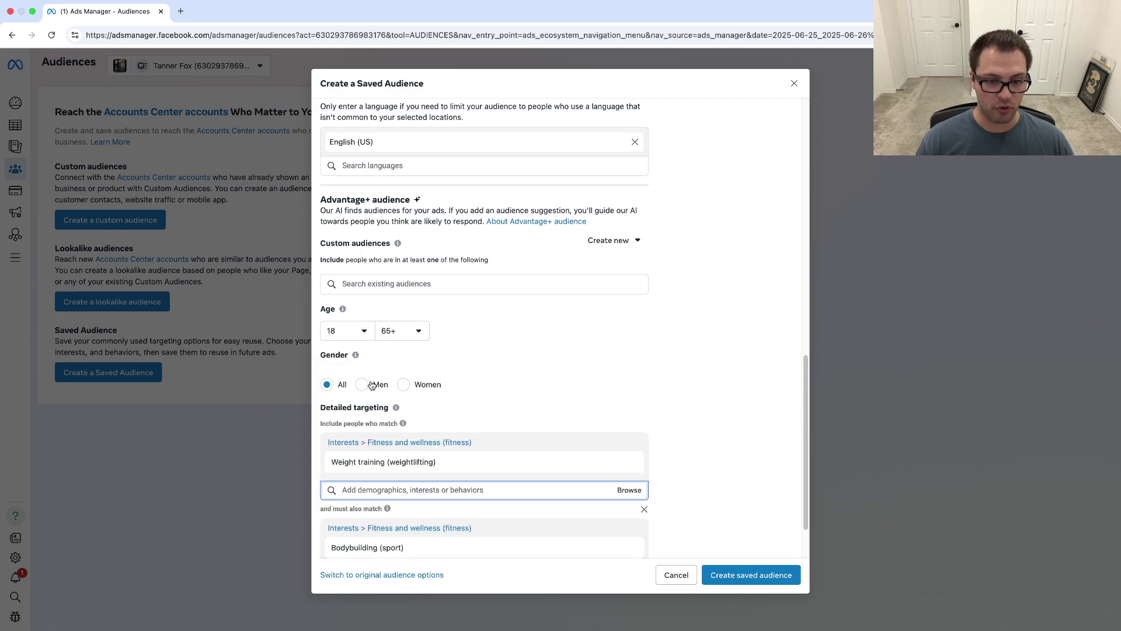
mouse_move(332, 465)
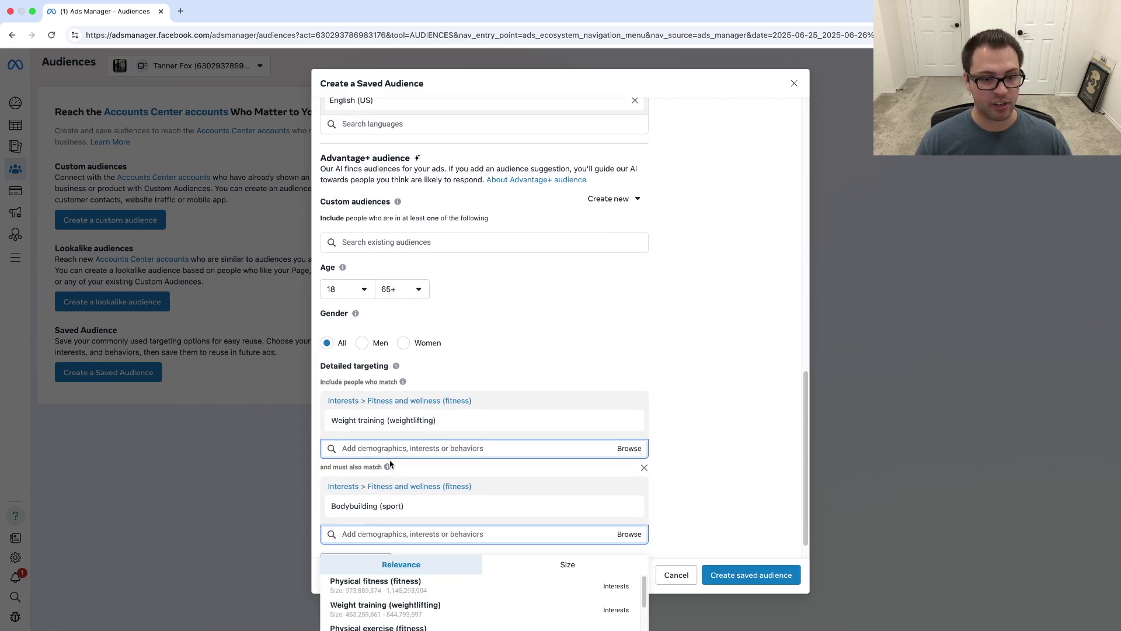
click(774, 363)
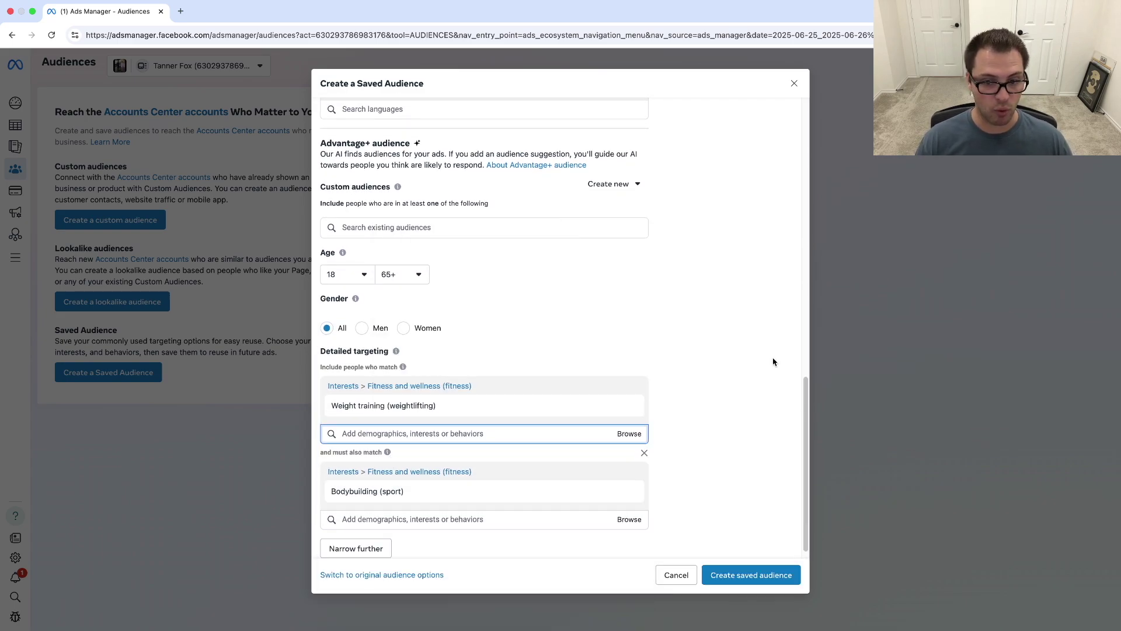
Remove Bodybuilding (sport) from the must-also-match group.
scroll(764, 258, up, 15)
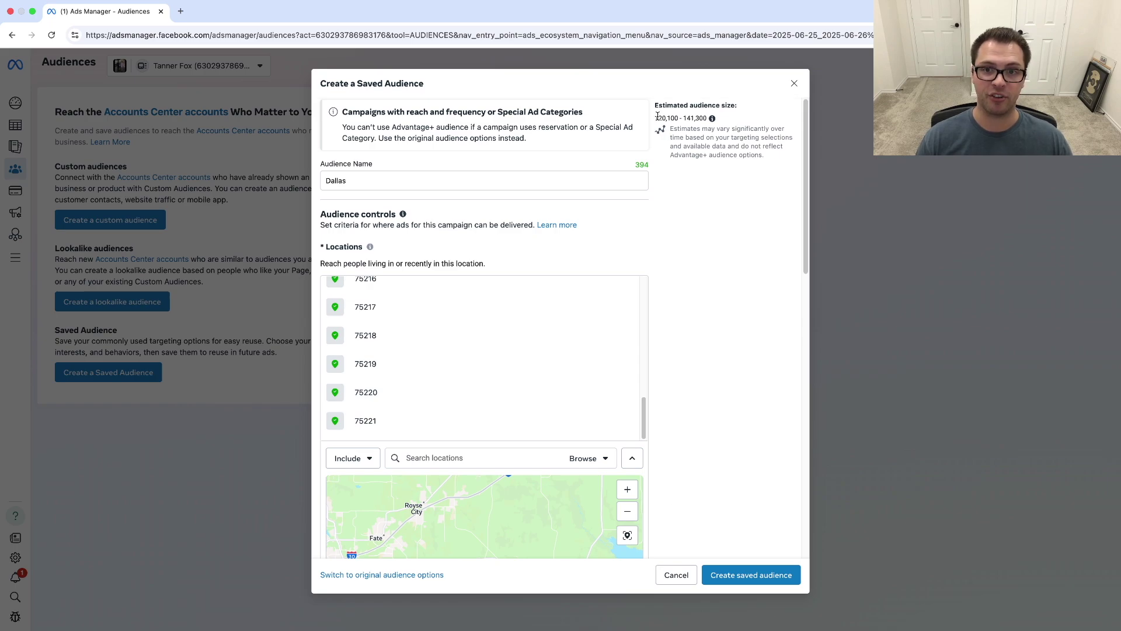
drag(658, 116, 718, 121)
scroll(701, 391, down, 15)
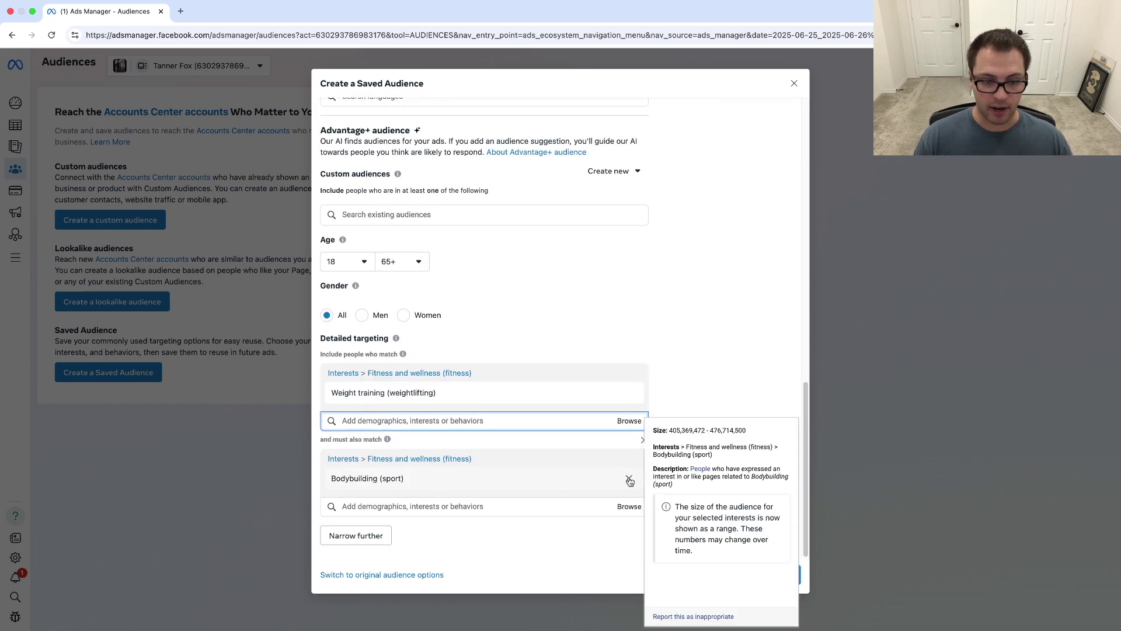
click(631, 480)
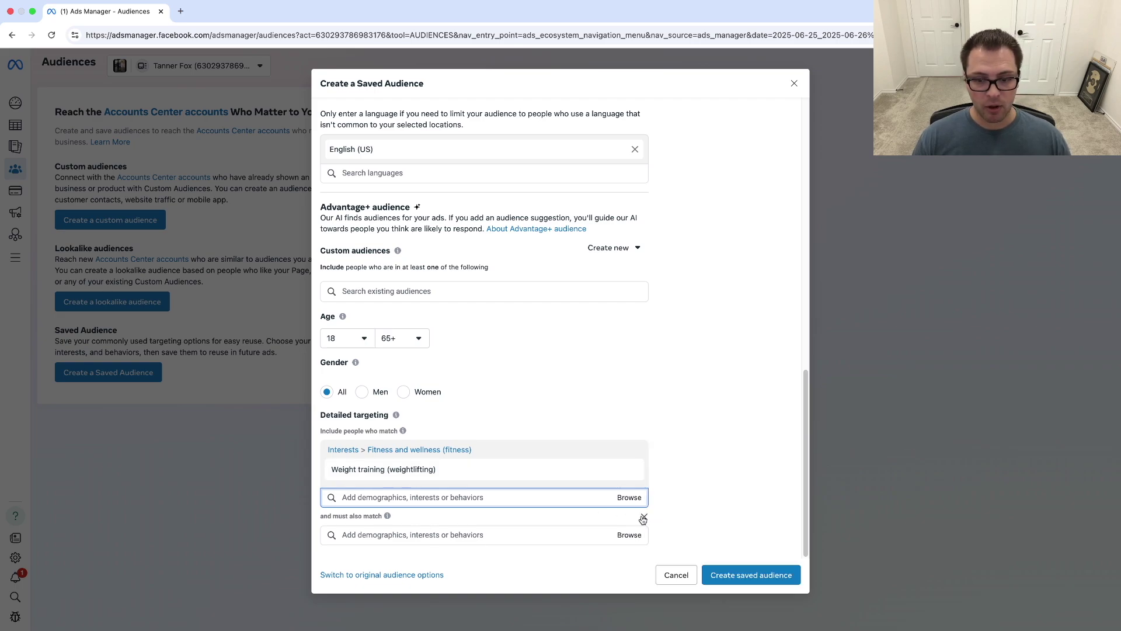
Remove the empty must-also-match group and add Engaged Shoppers from Behaviors > Purchase behavior.
click(645, 517)
mouse_move(386, 486)
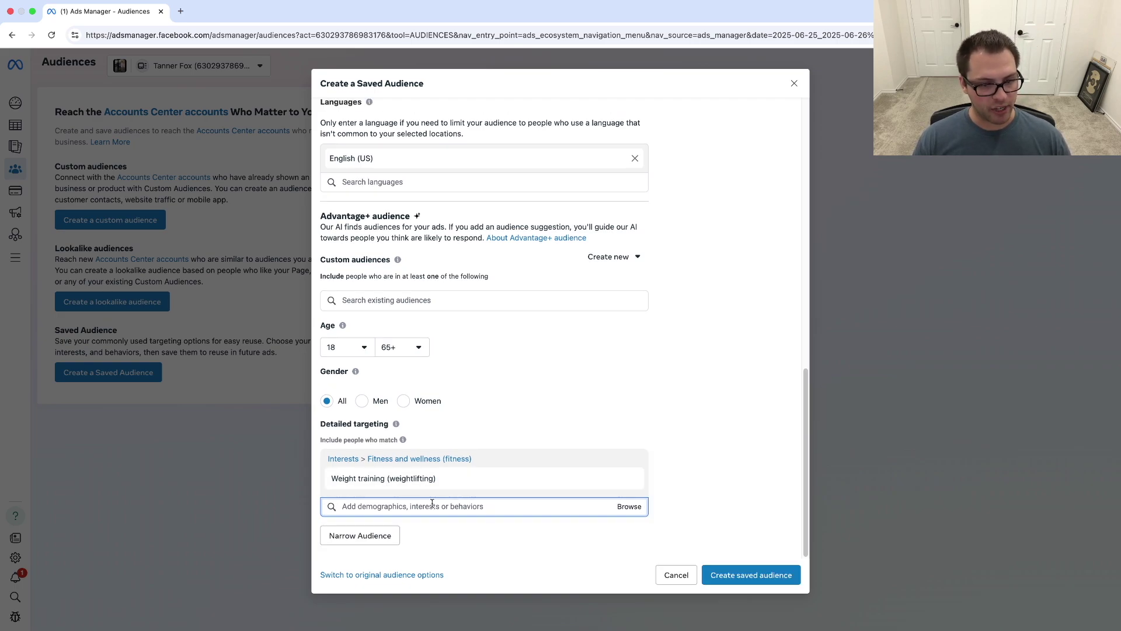
click(629, 508)
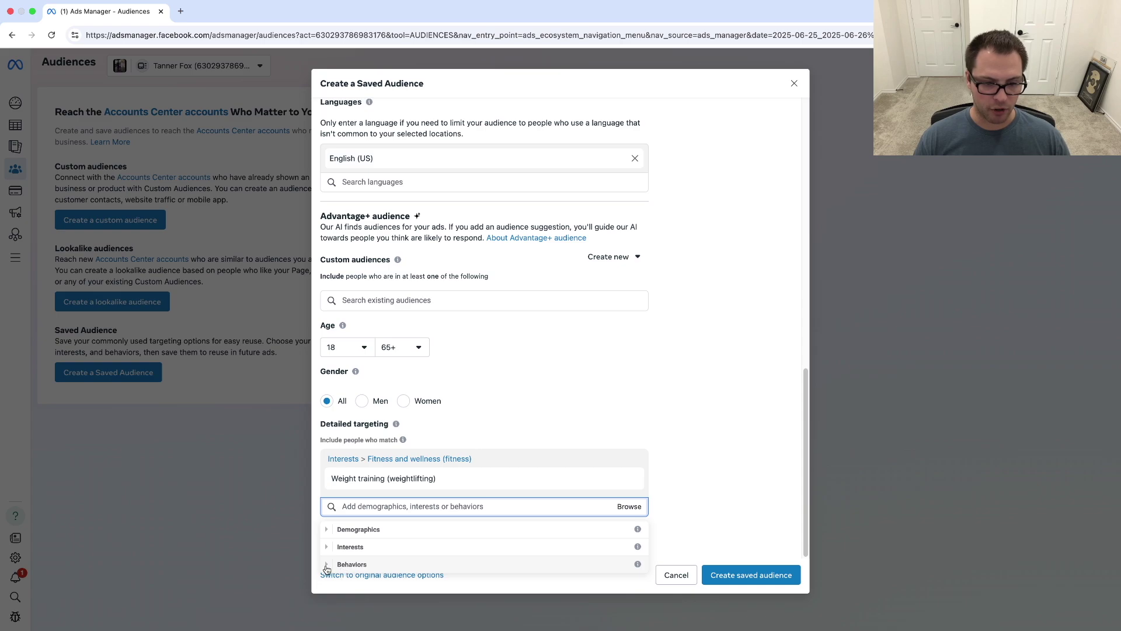
click(346, 565)
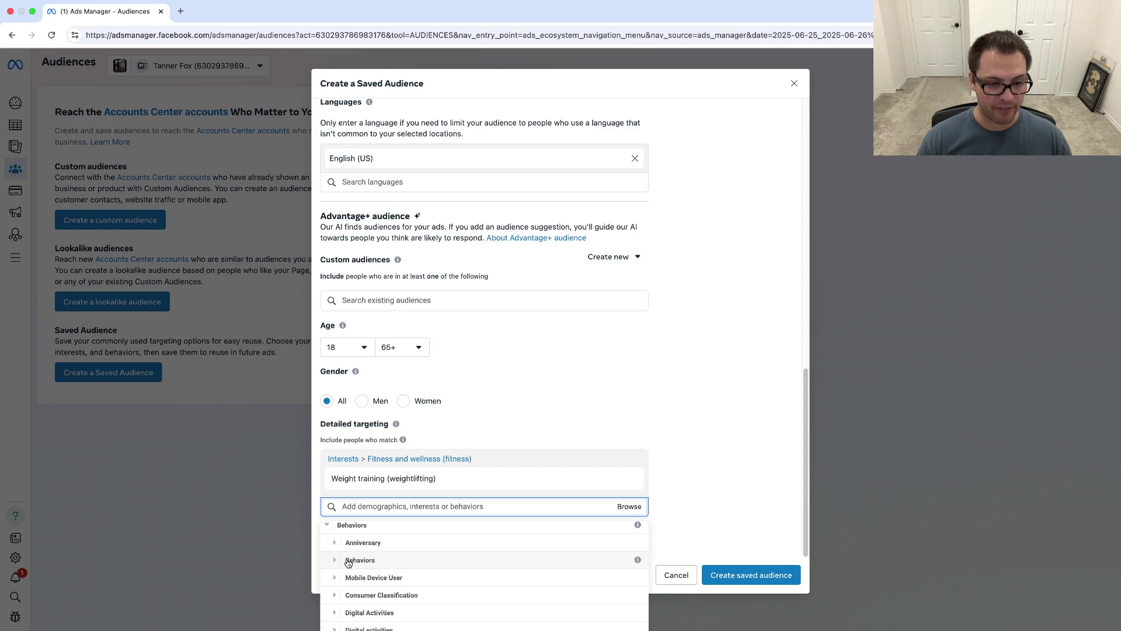
scroll(394, 563, down, 3)
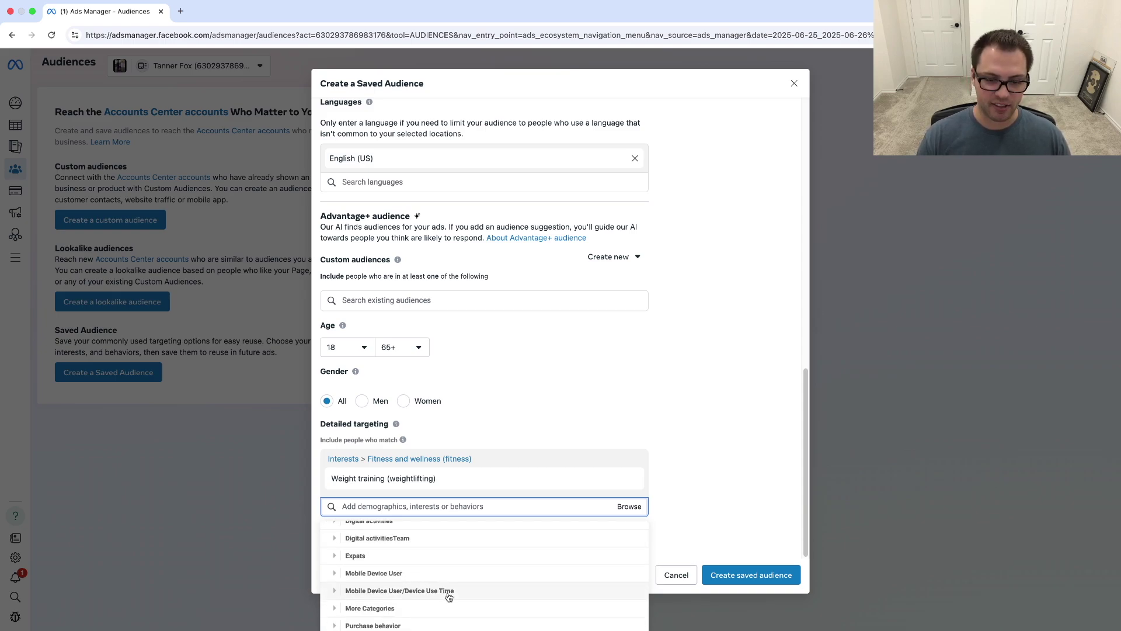
click(337, 625)
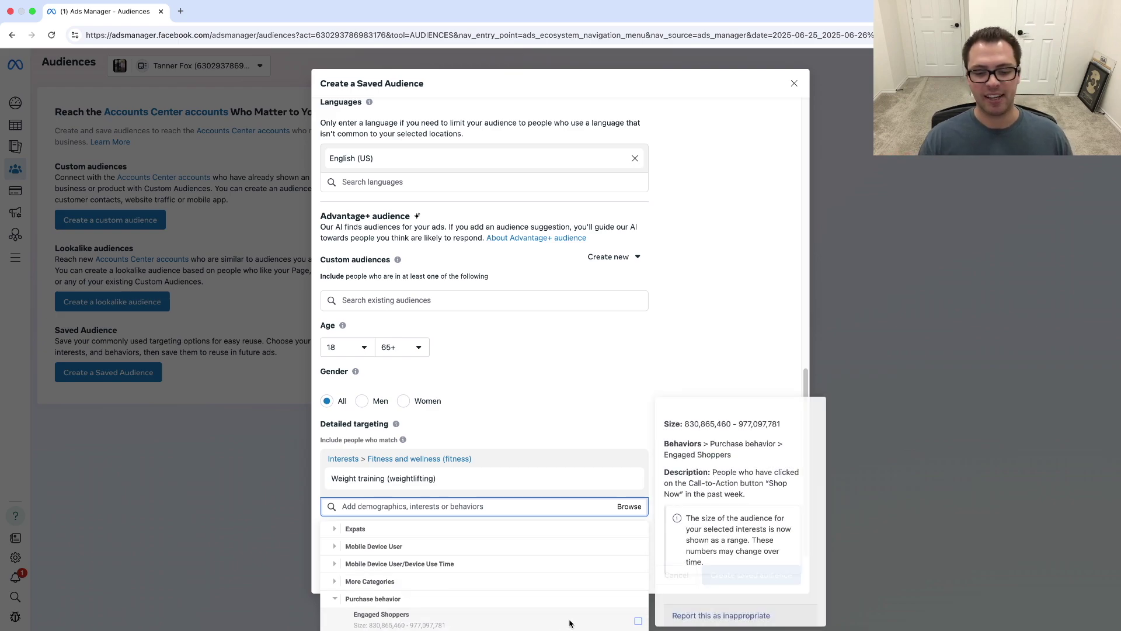
click(638, 621)
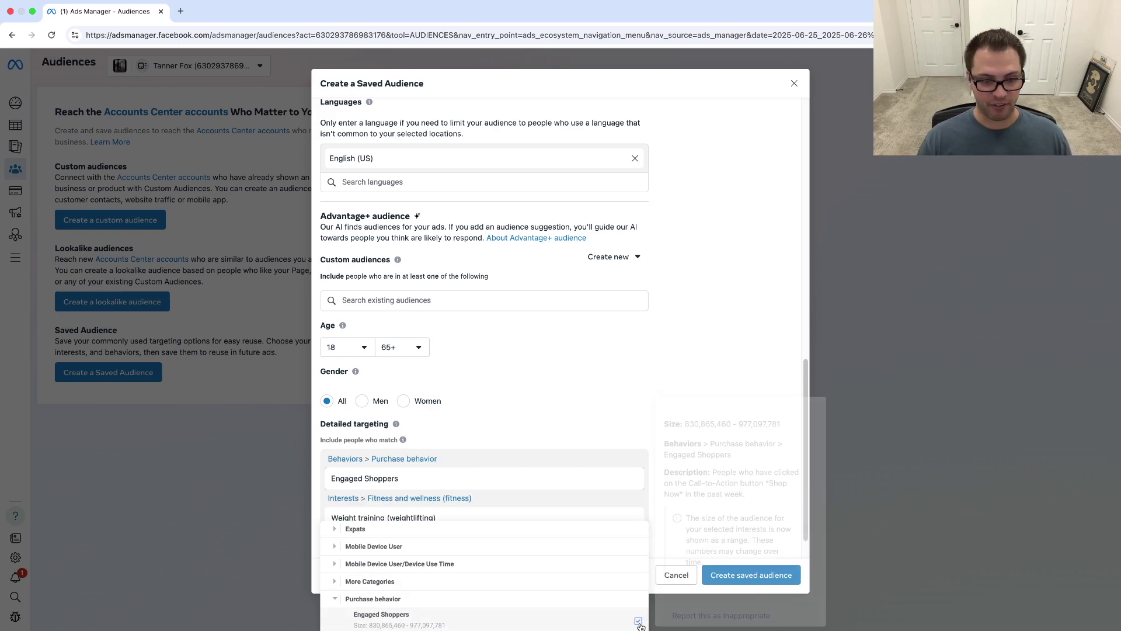
click(594, 408)
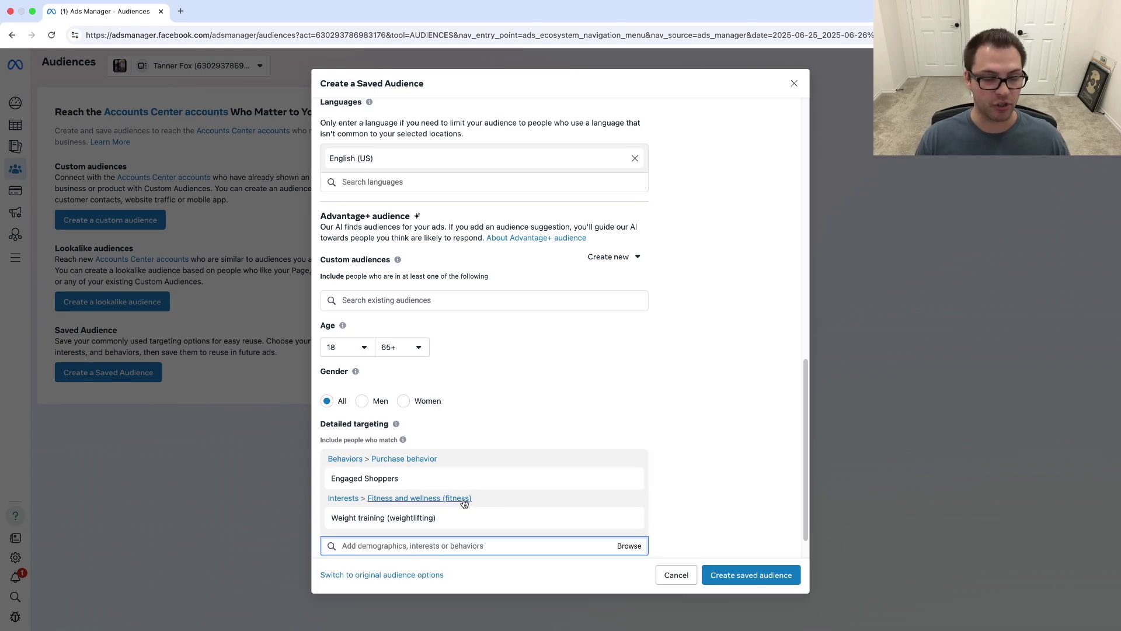
Remove Engaged Shoppers from the detailed targeting.
scroll(734, 444, up, 15)
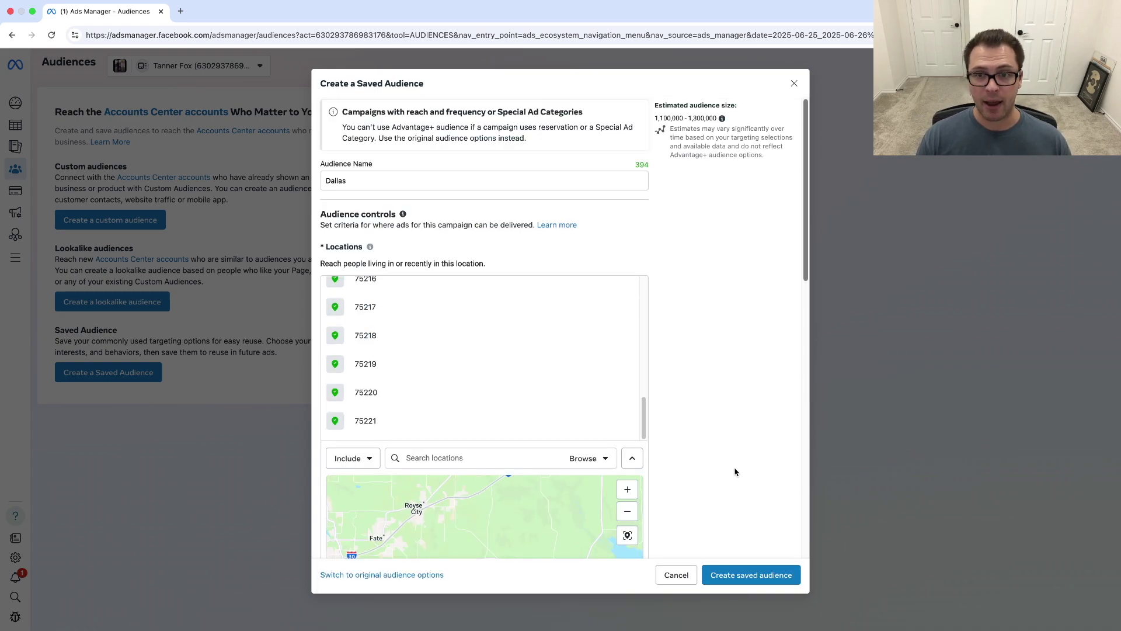
scroll(725, 475, down, 15)
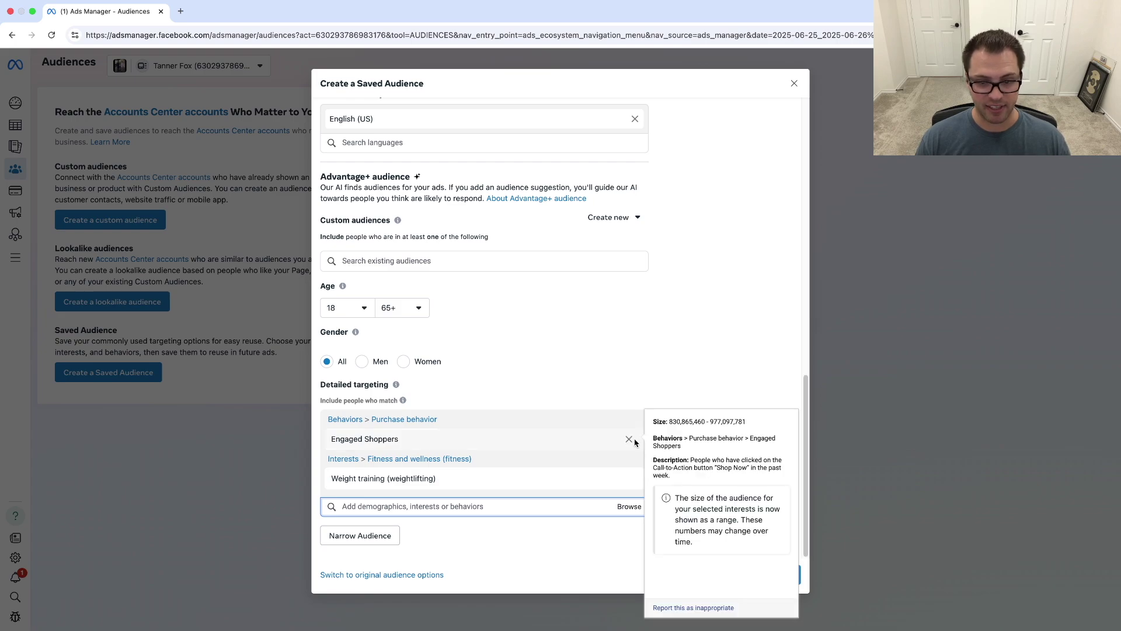
click(632, 442)
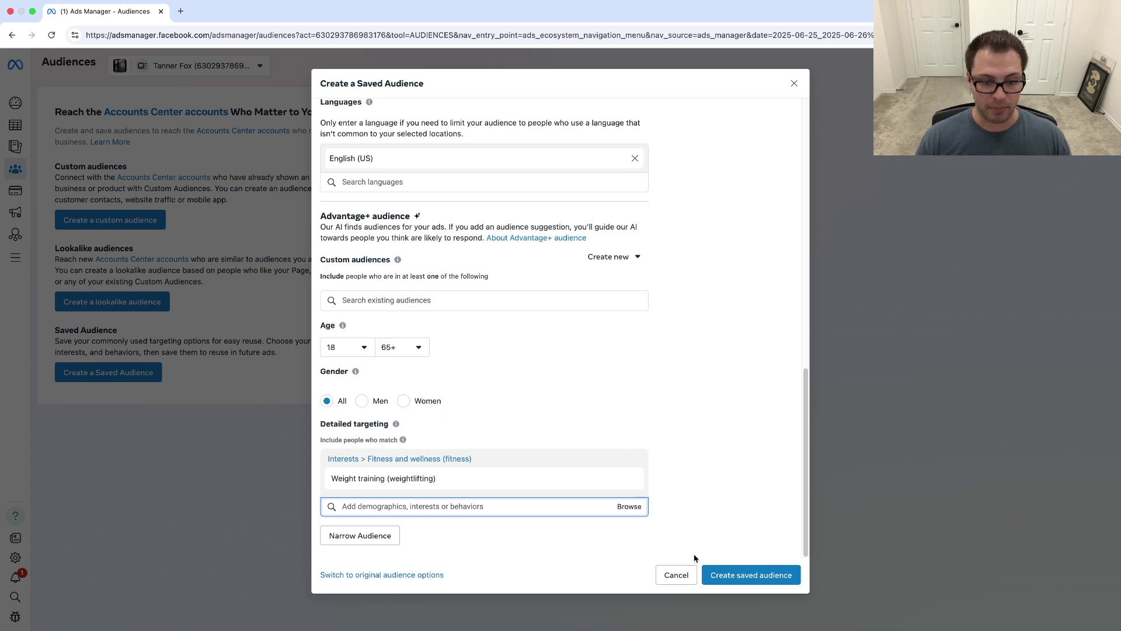
Save the Dallas audience, then select its row and open its more-actions menu.
click(747, 579)
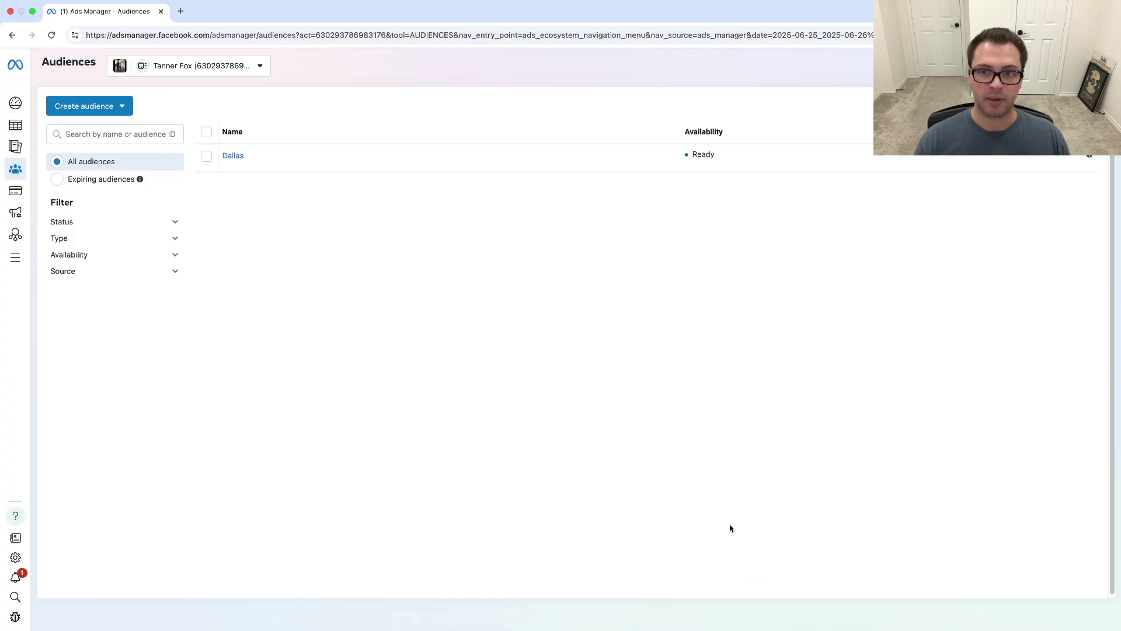
mouse_move(239, 158)
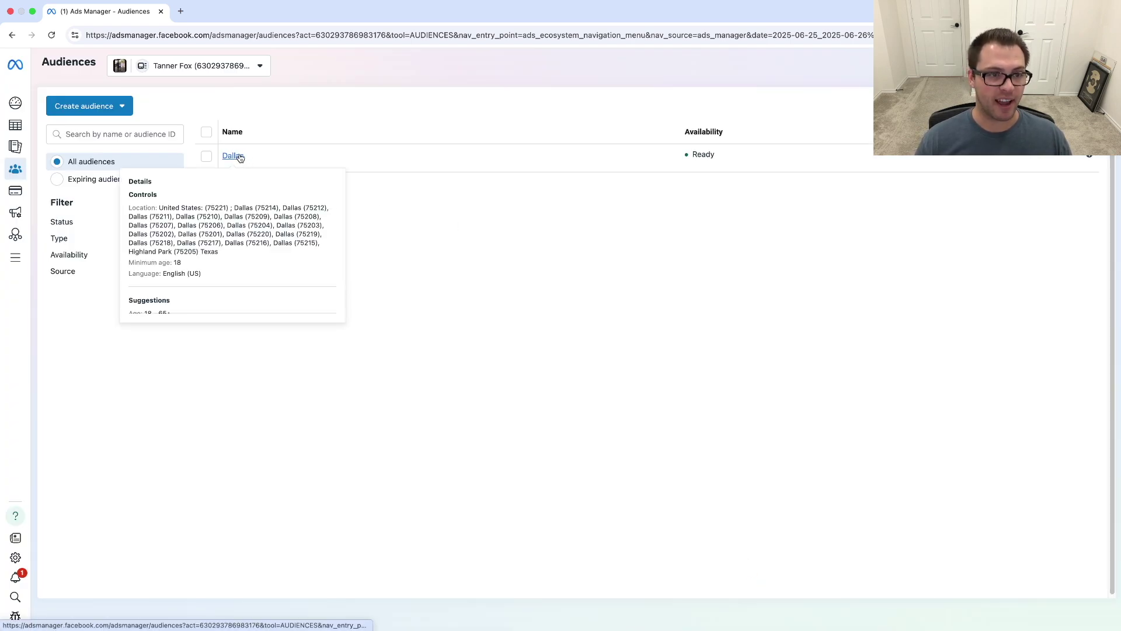
click(207, 156)
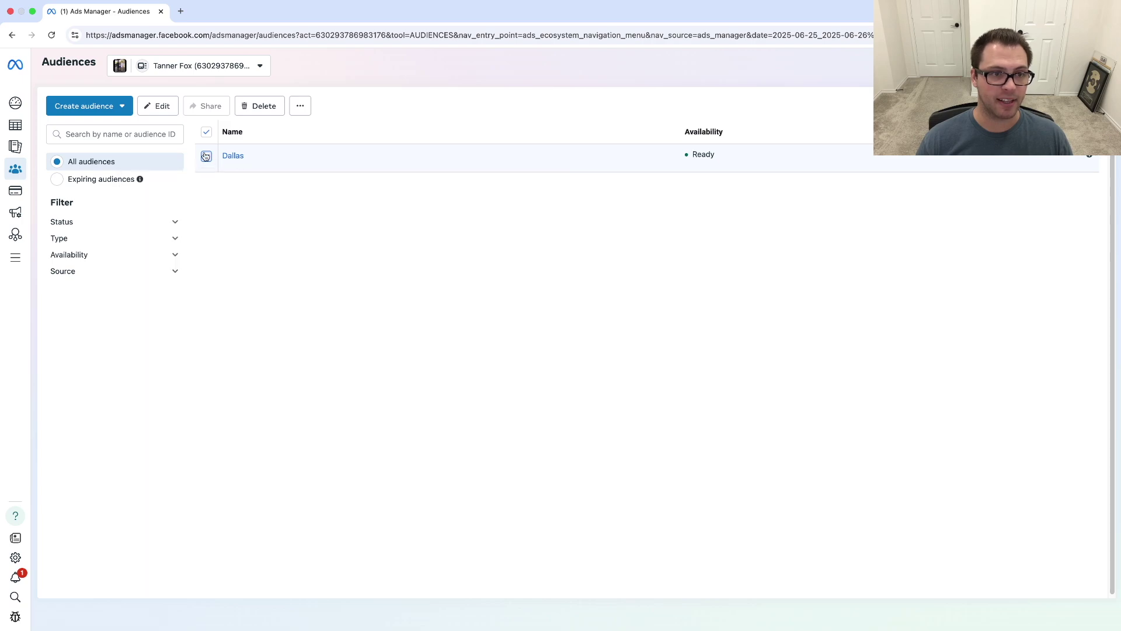
click(236, 159)
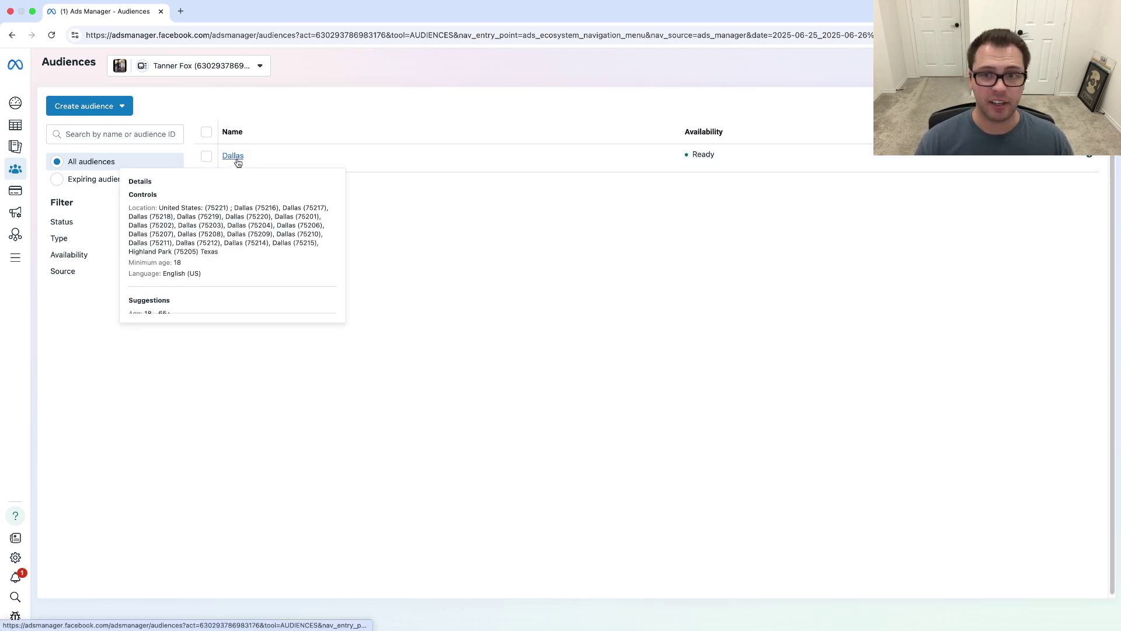
click(206, 156)
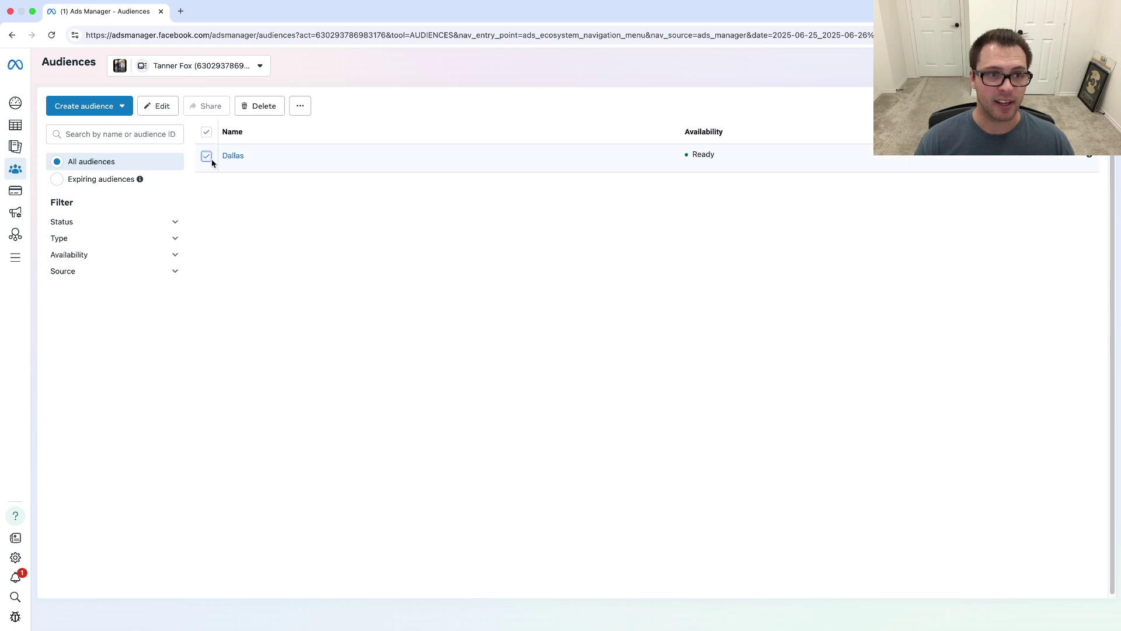
click(301, 106)
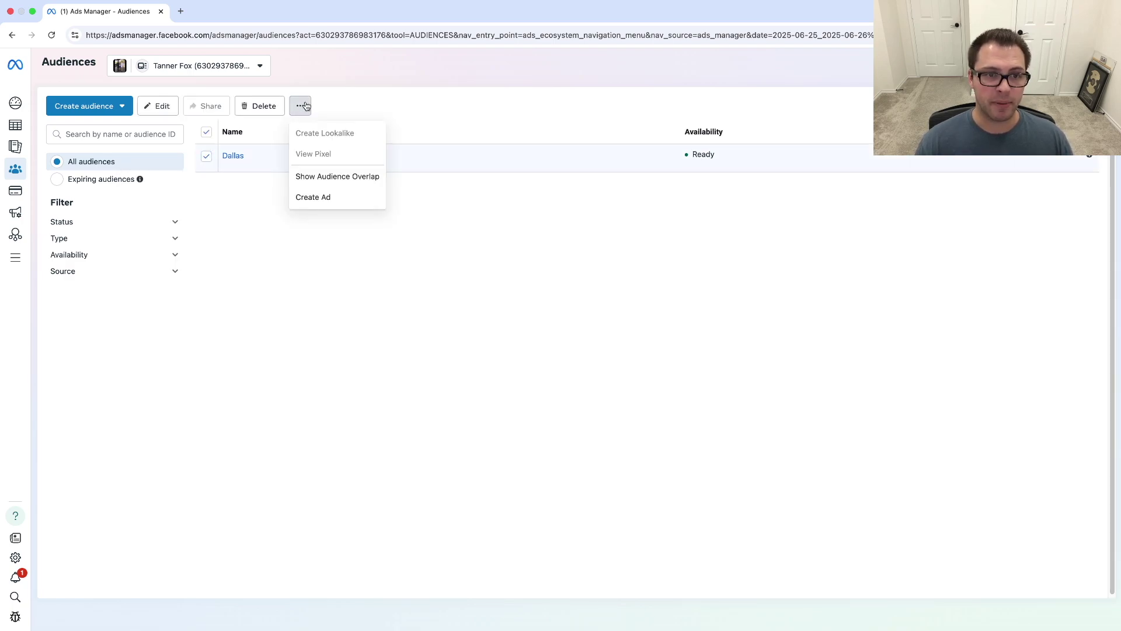
Create an ad from the Dallas audience and review its zip codes in the ad set's Audience section.
click(314, 198)
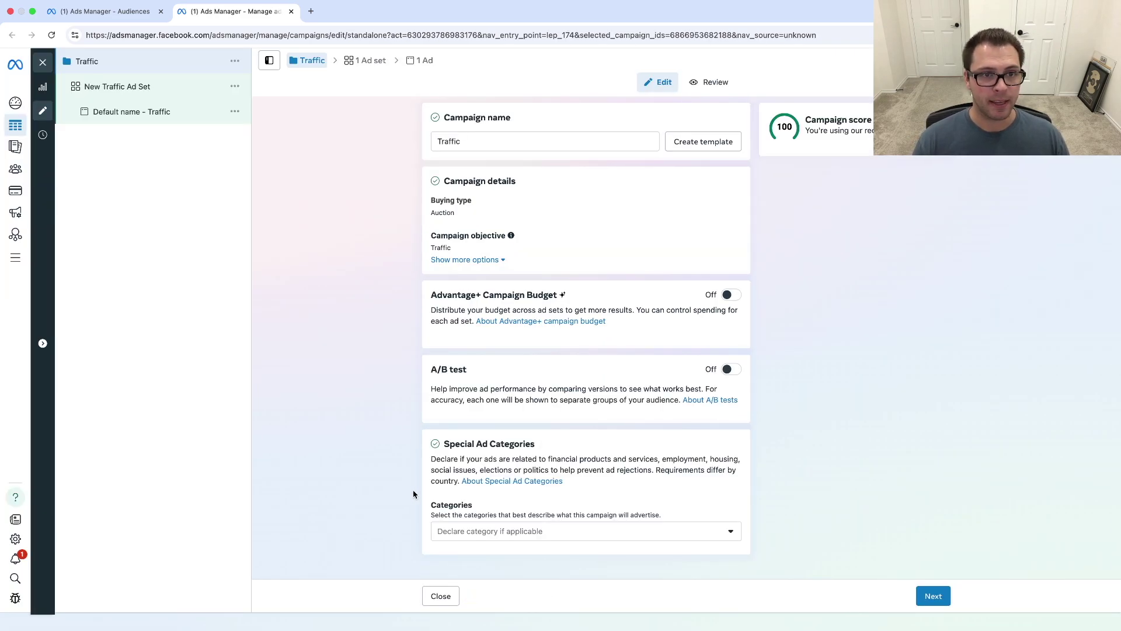
click(376, 64)
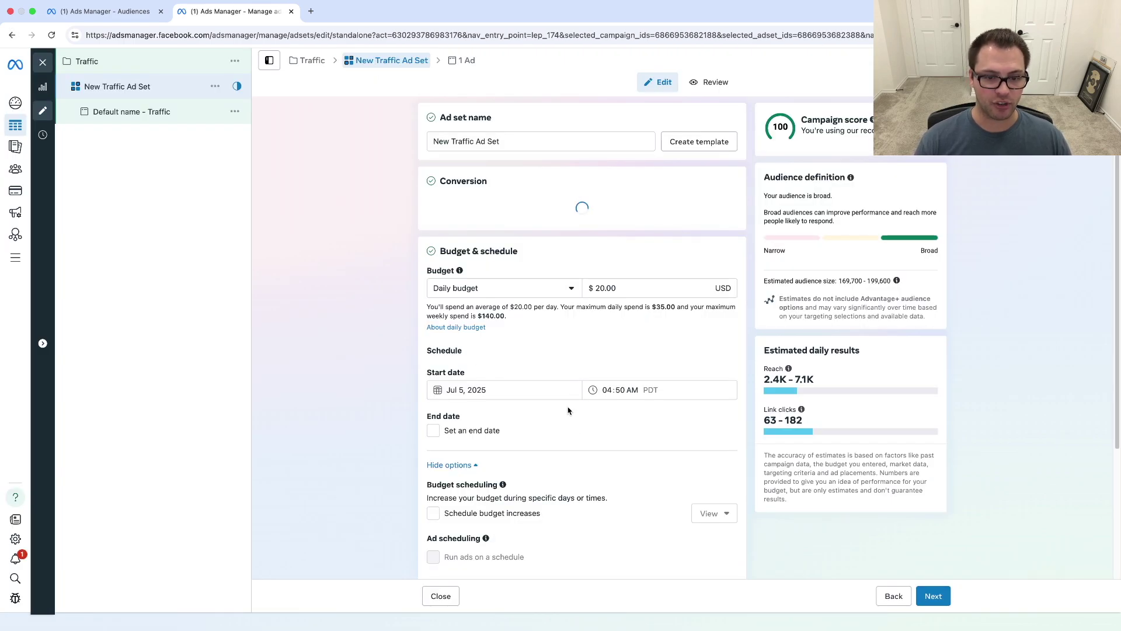
scroll(607, 377, down, 15)
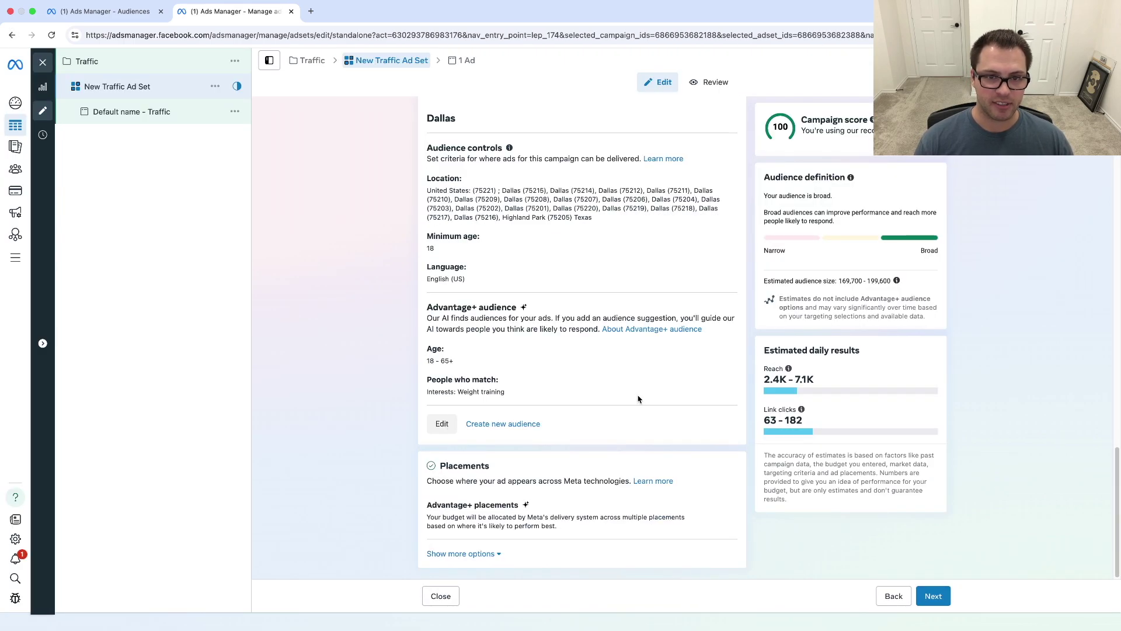
scroll(543, 292, up, 2)
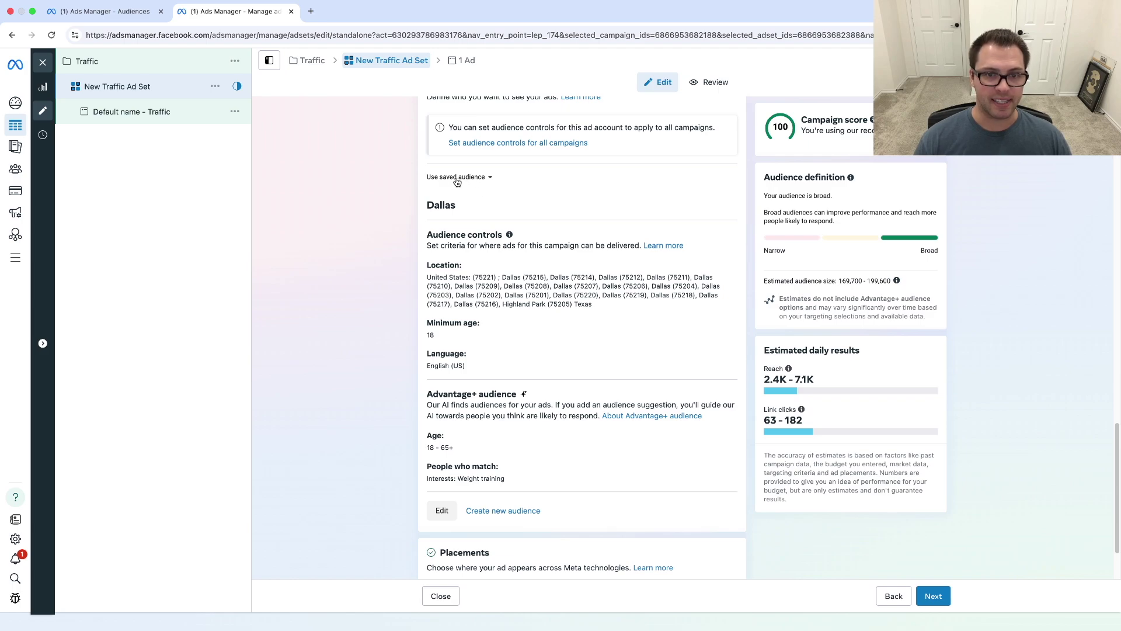
scroll(562, 310, up, 2)
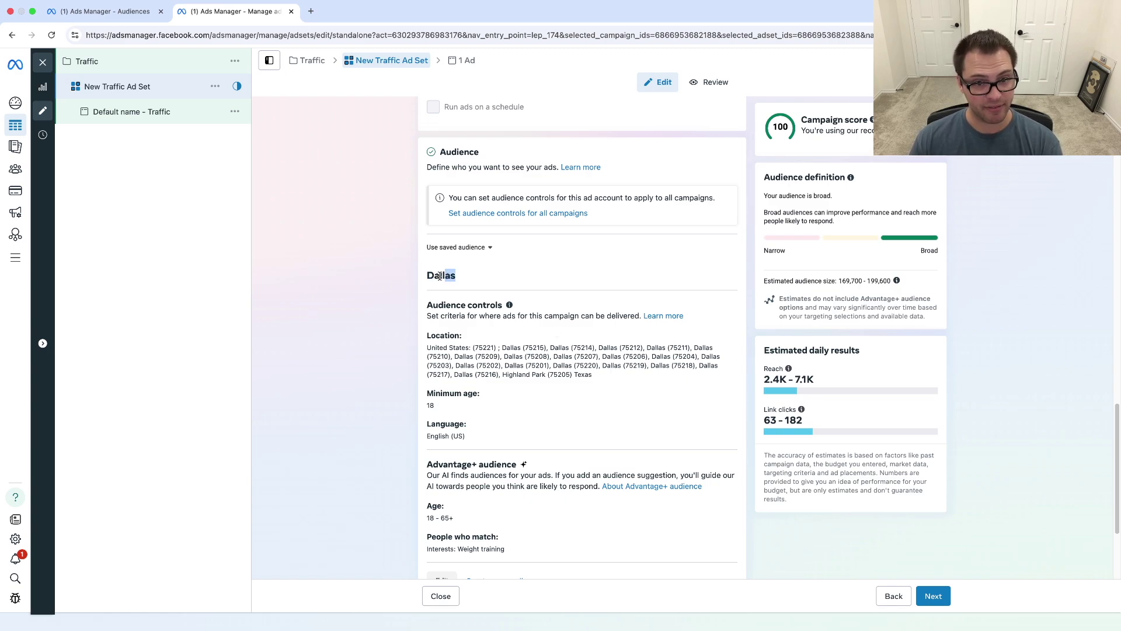
drag(428, 347, 491, 371)
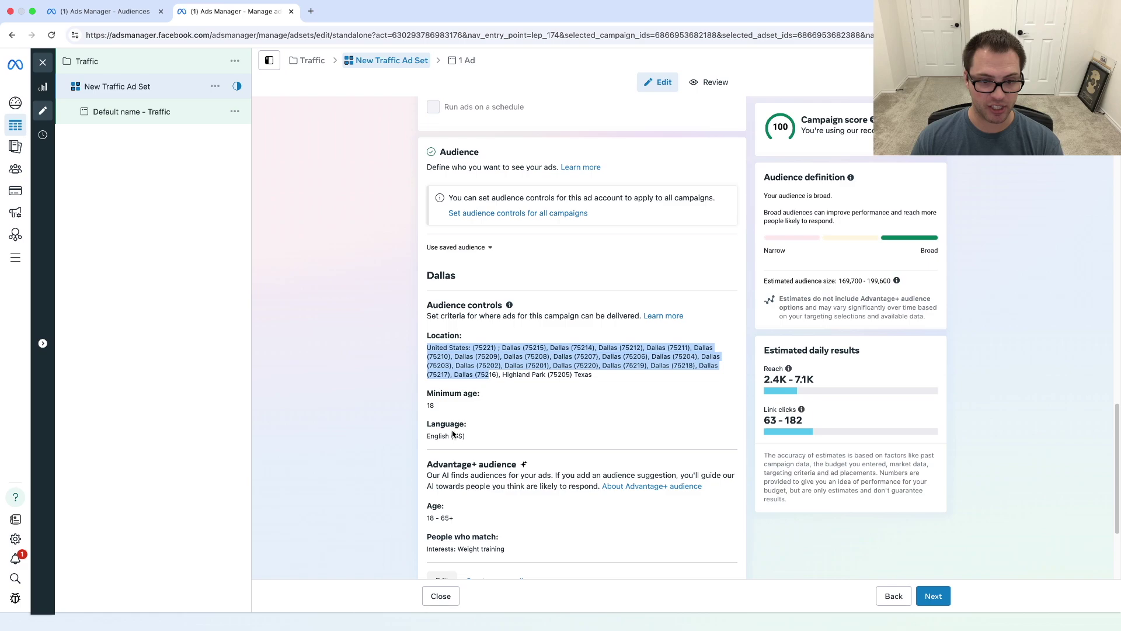
drag(430, 486, 704, 487)
scroll(492, 359, down, 3)
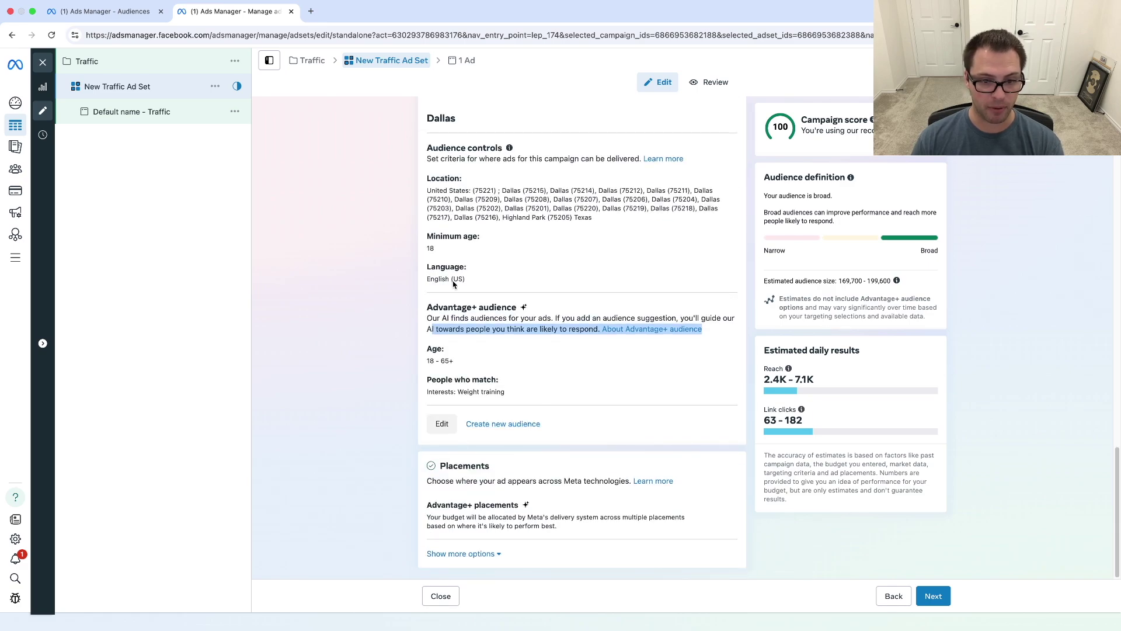
Apply the Dallas saved audience to the ad set, updating the estimated size to 644,000–757,600.
click(442, 425)
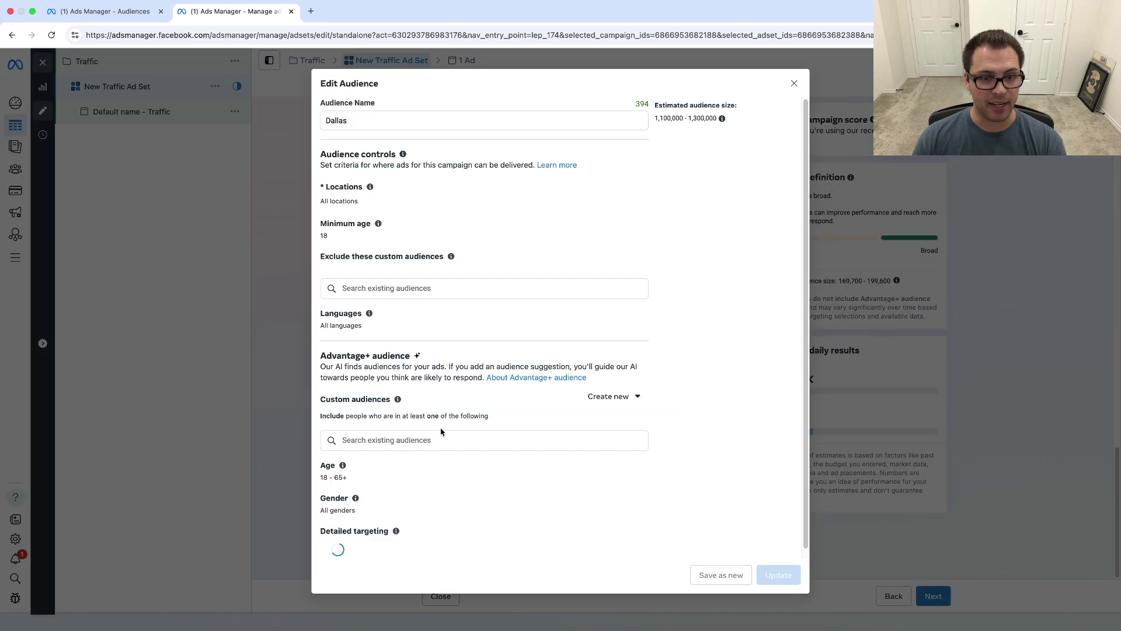
scroll(479, 456, down, 3)
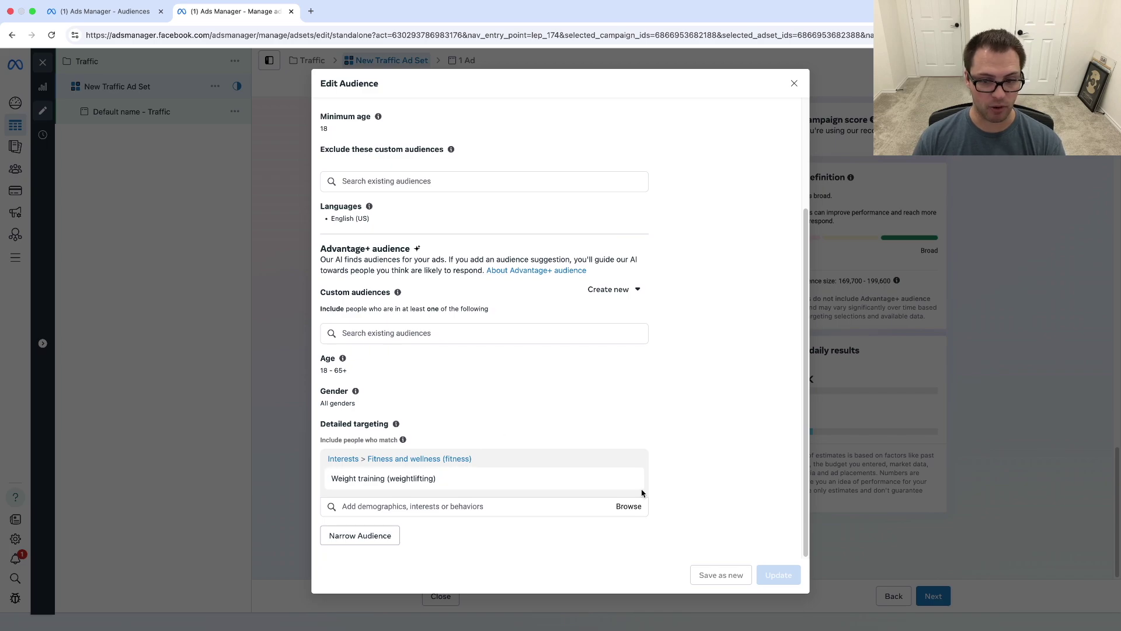
click(794, 80)
scroll(636, 409, up, 5)
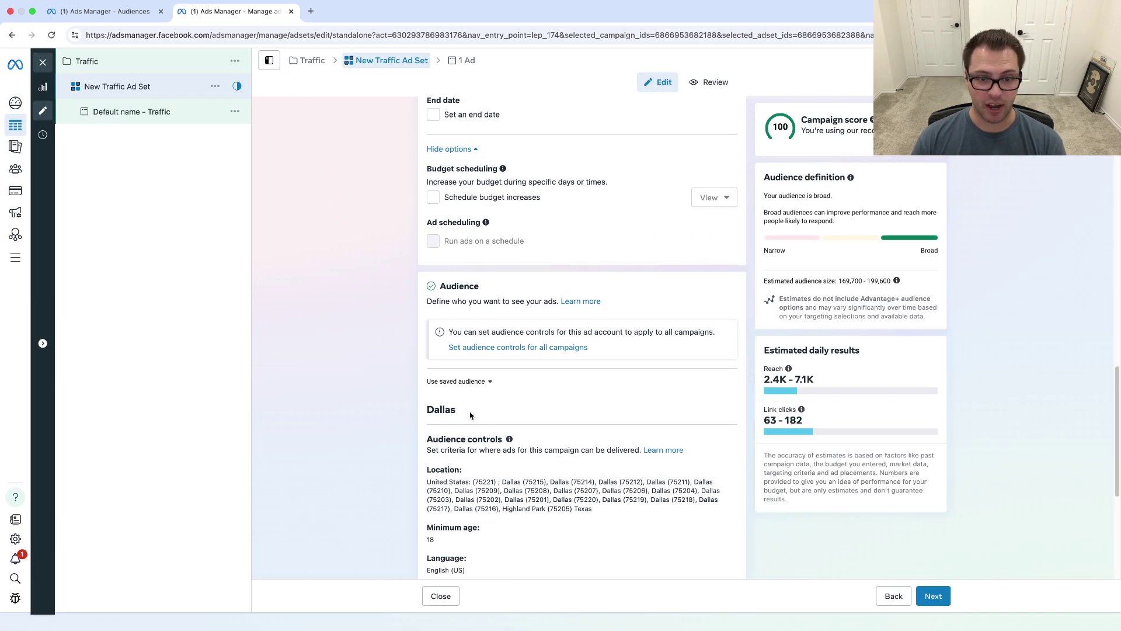
click(443, 382)
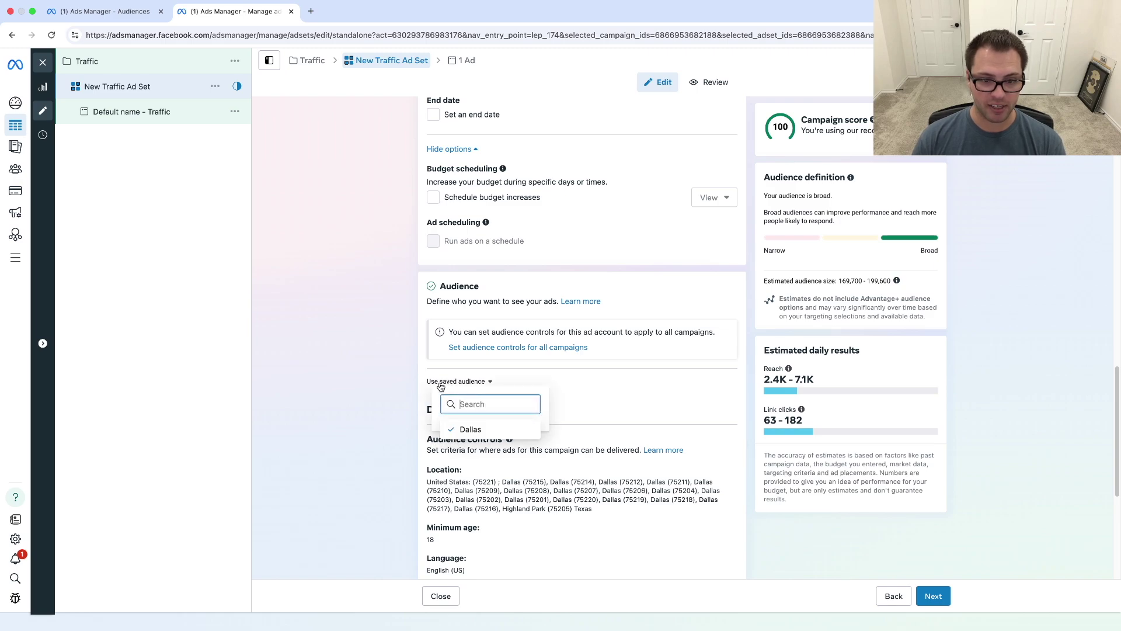
click(453, 430)
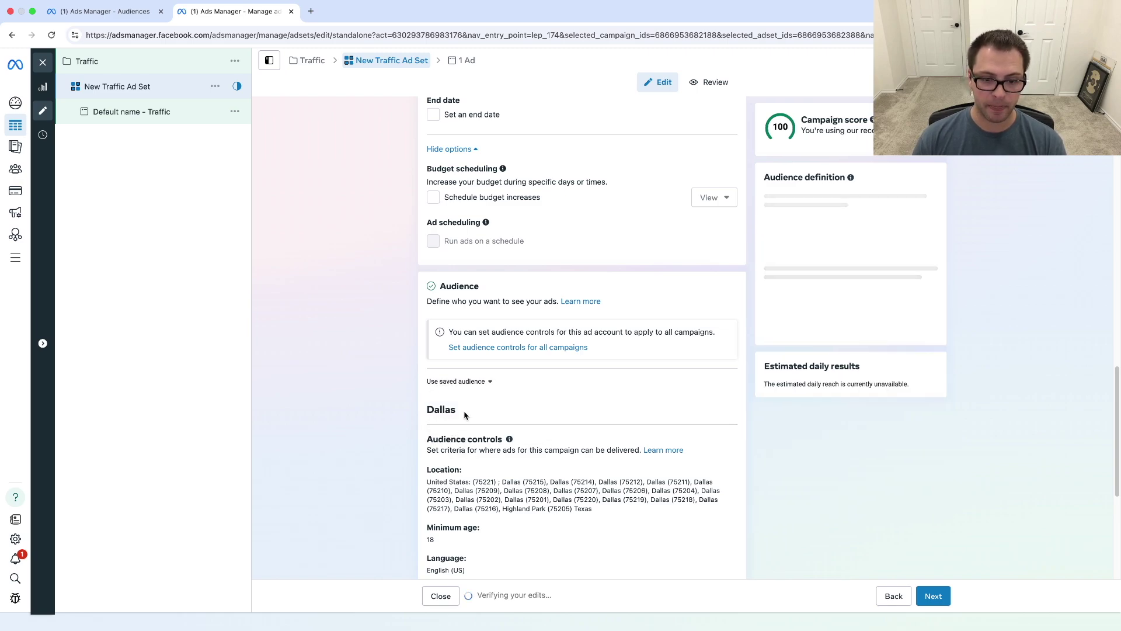
click(469, 384)
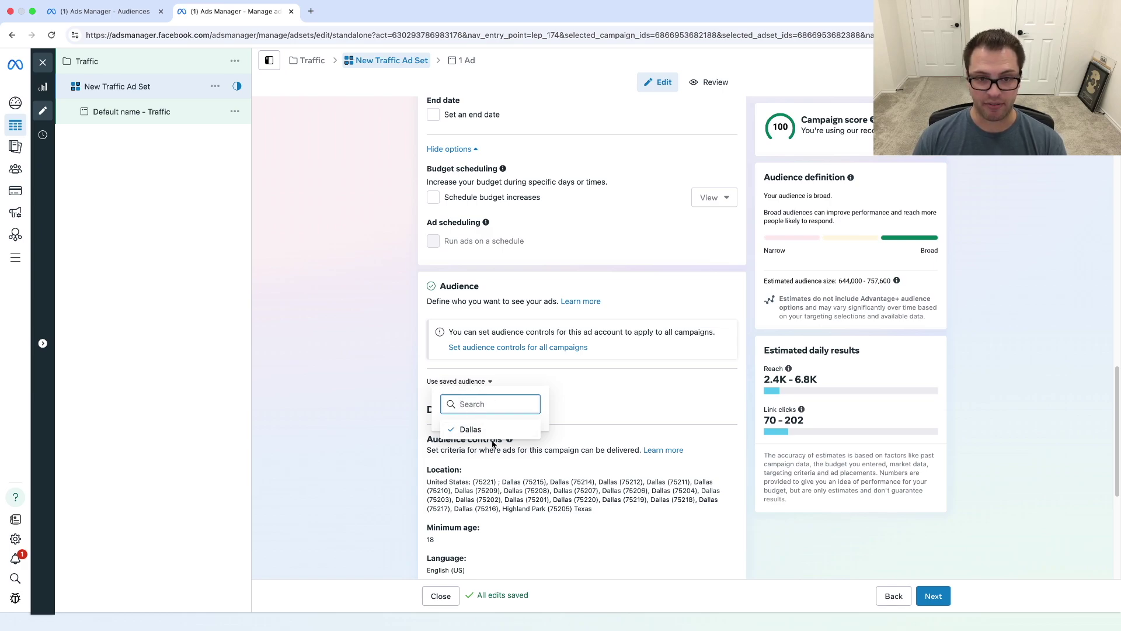
click(659, 408)
scroll(610, 435, down, 5)
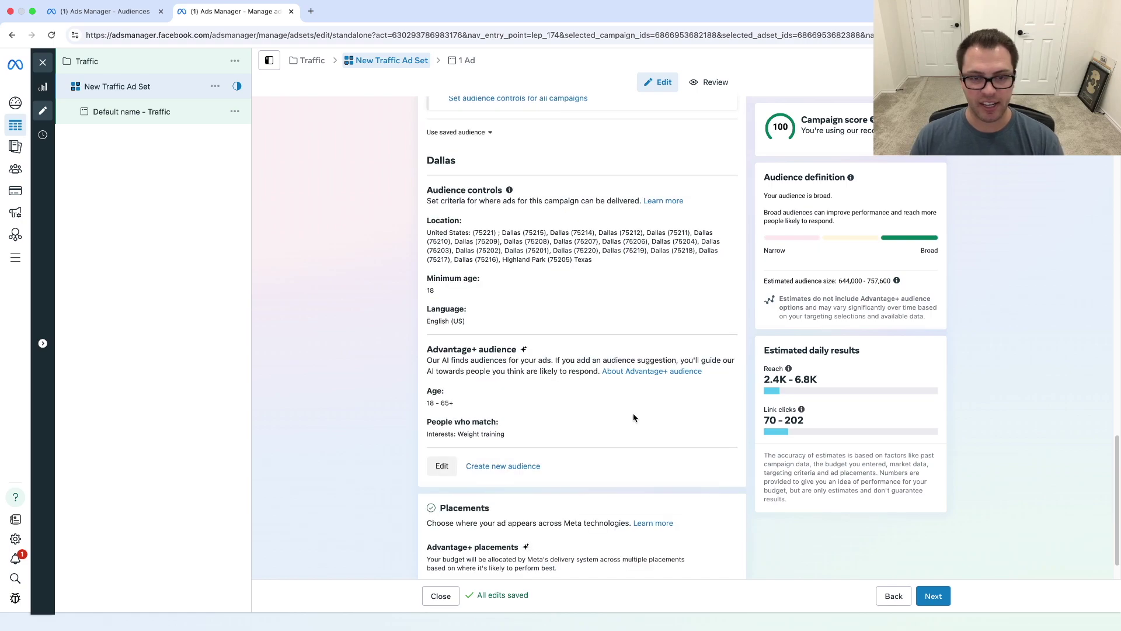
scroll(625, 380, up, 1)
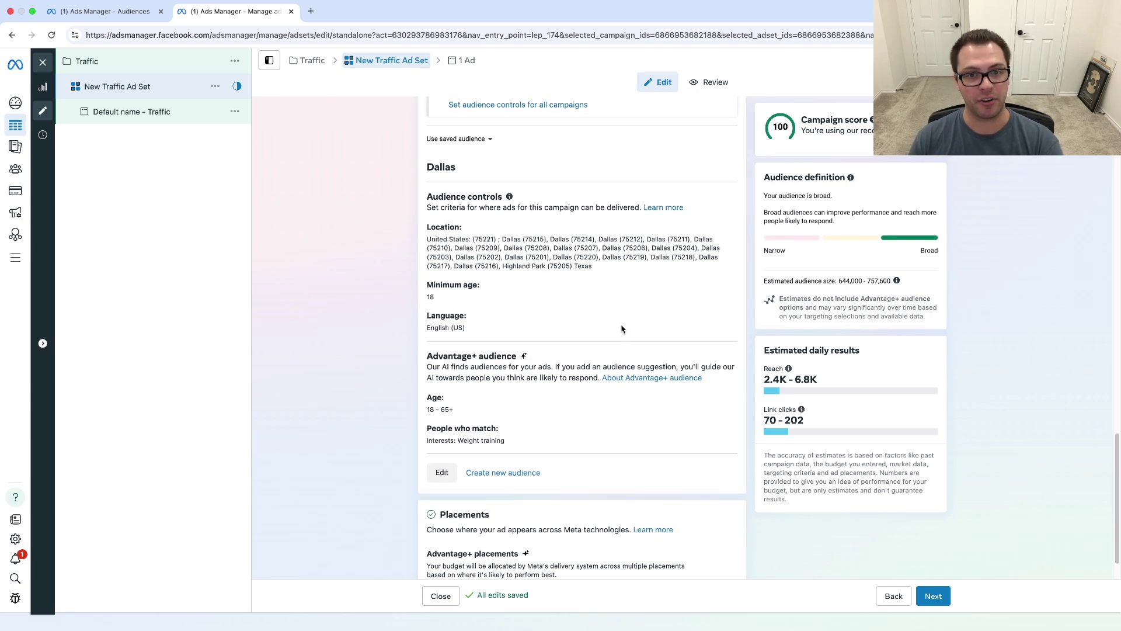